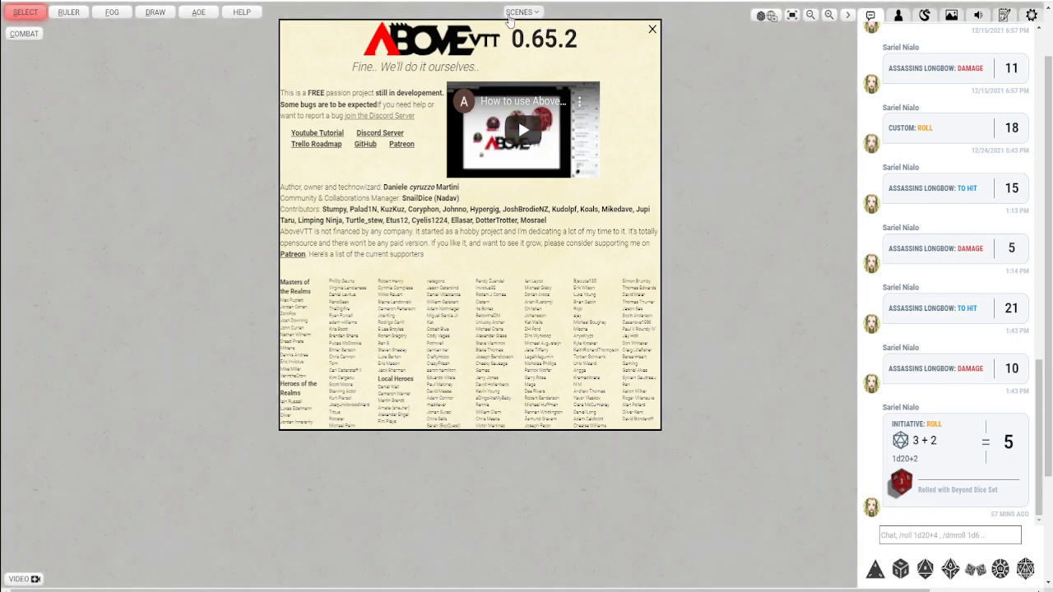
Step: Dismiss the About screen, load The Tavern map onto the table, and bring the scene list back
left_click(510, 14)
left_click(341, 47)
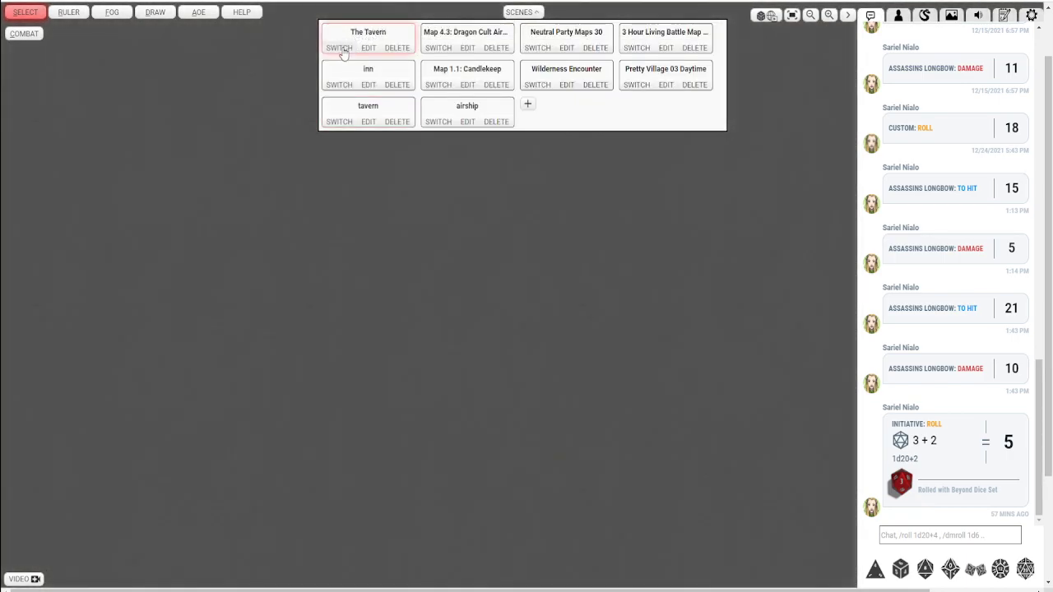
scroll(591, 245, "down", 1)
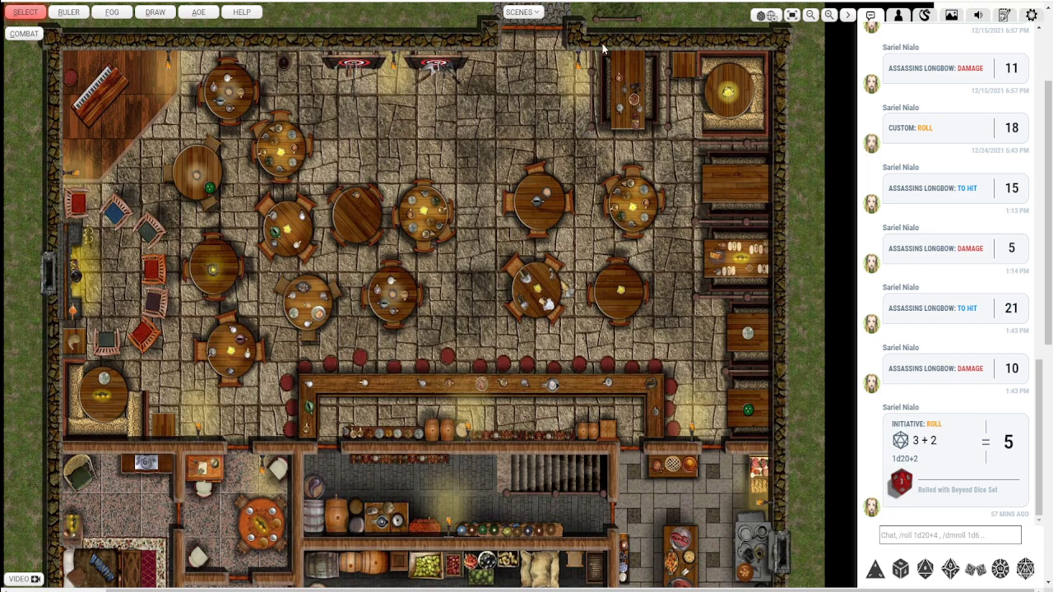
left_click(523, 13)
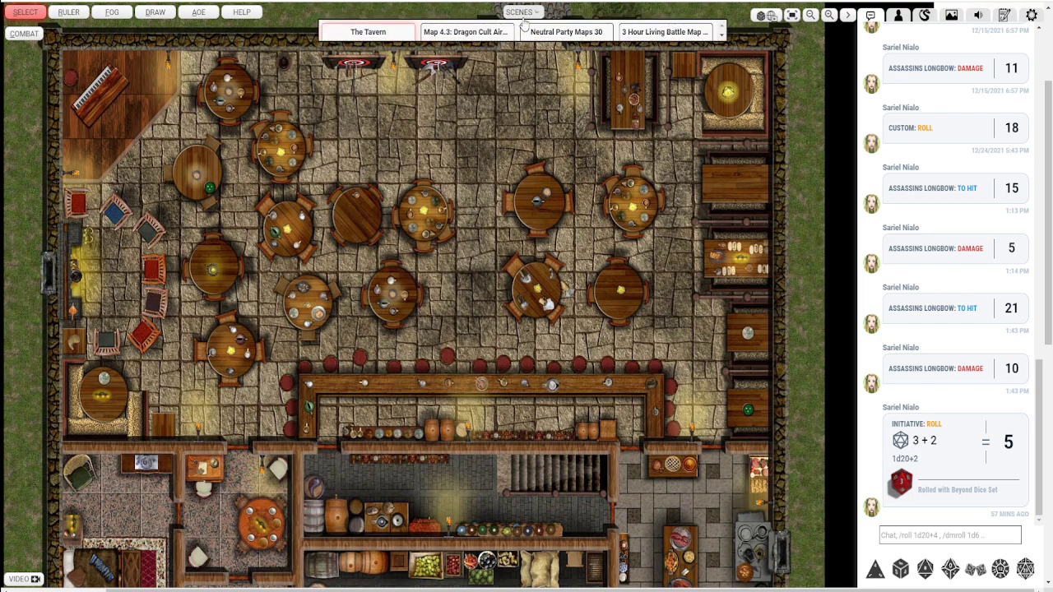
Step: Add a New Scene, edit it, and page through the Free Maps gallery
left_click(530, 105)
left_click(567, 121)
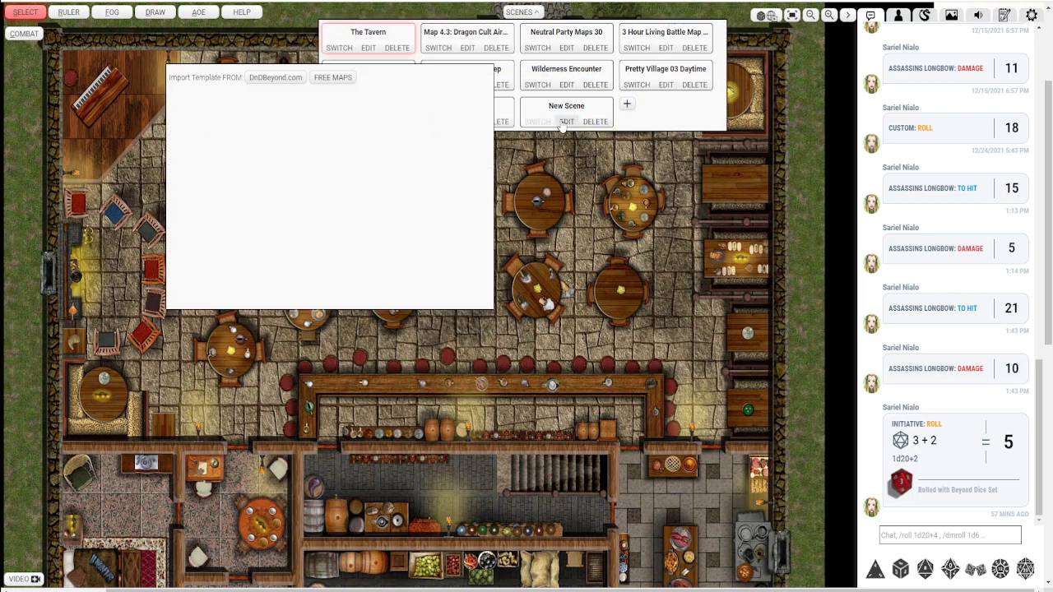
left_click(325, 82)
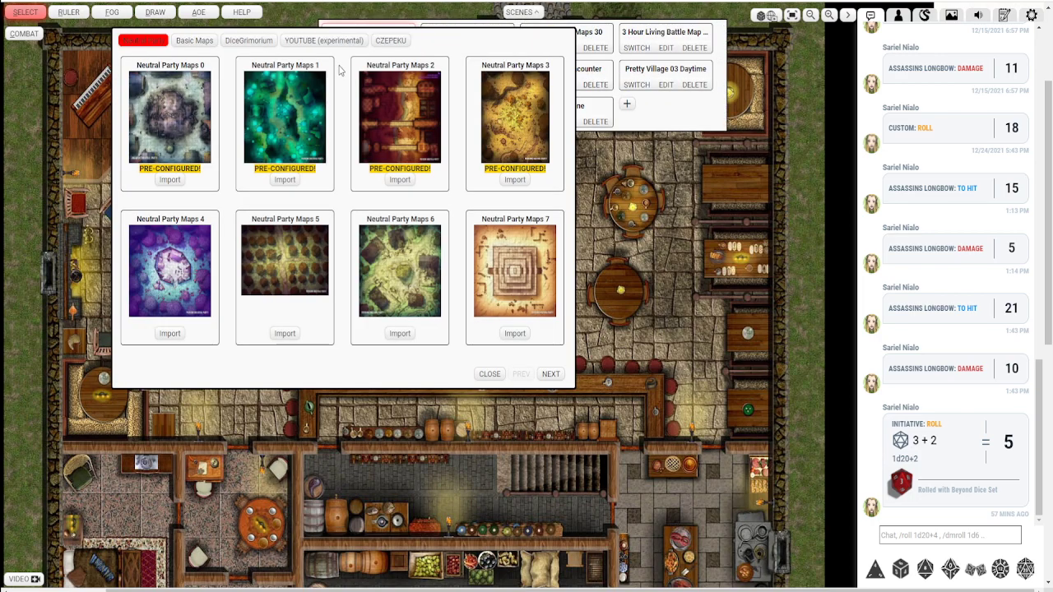
left_click(550, 375)
left_click(551, 376)
left_click(551, 376)
left_click(551, 376)
left_click(550, 375)
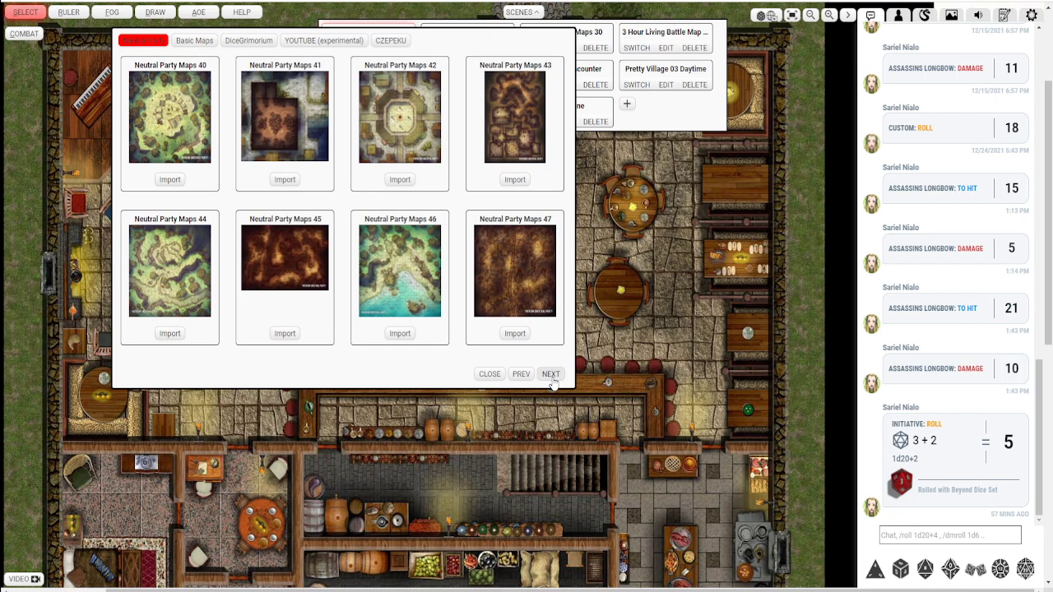
left_click(550, 374)
left_click(550, 374)
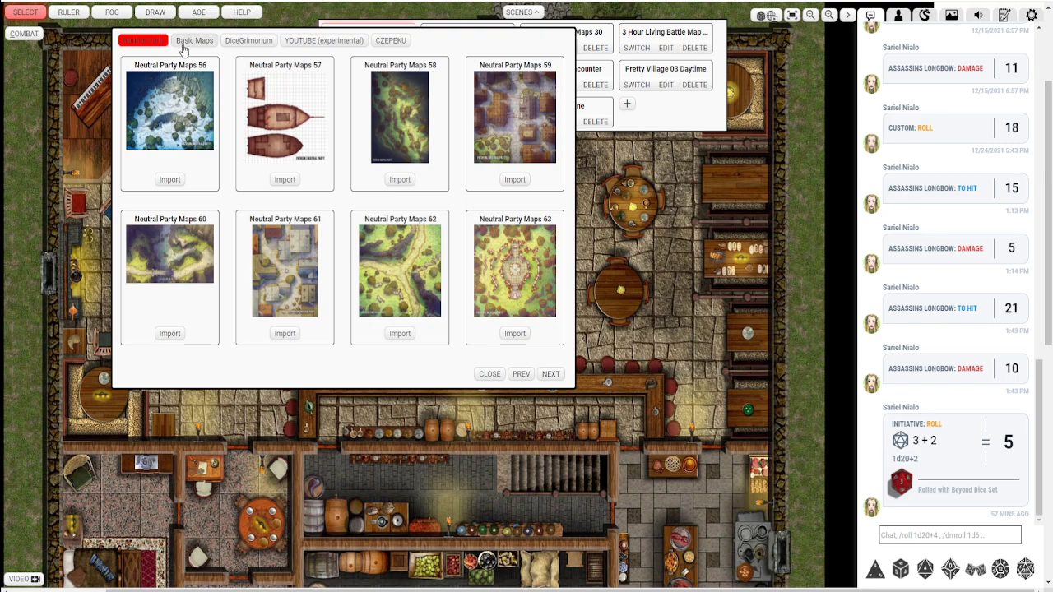
Step: Browse the Basic Maps and DiceGrimorium collections, paging forward to DiceGrimorium maps 32–39
left_click(186, 43)
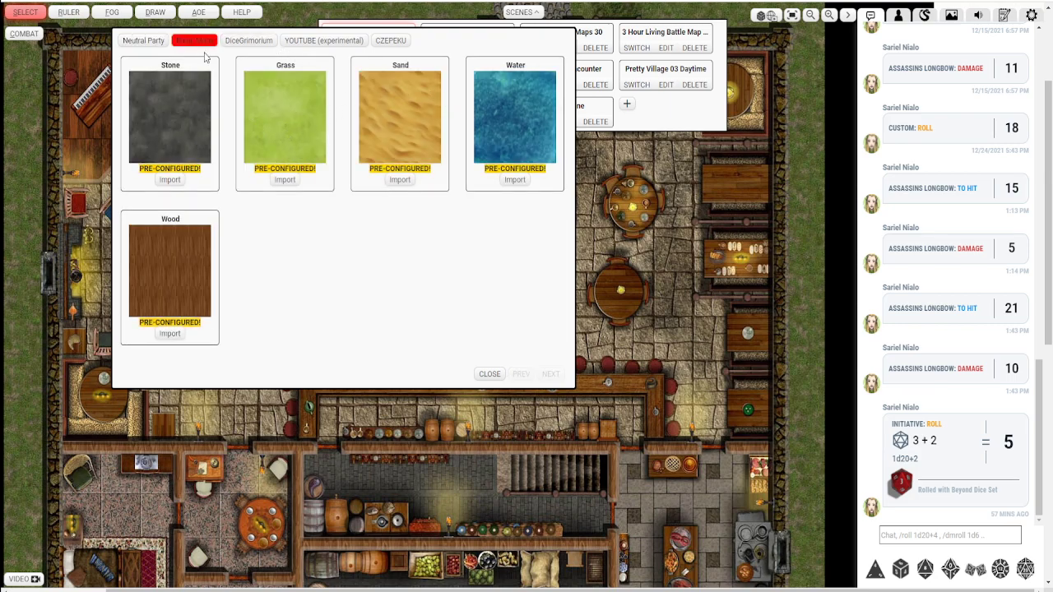
left_click(227, 39)
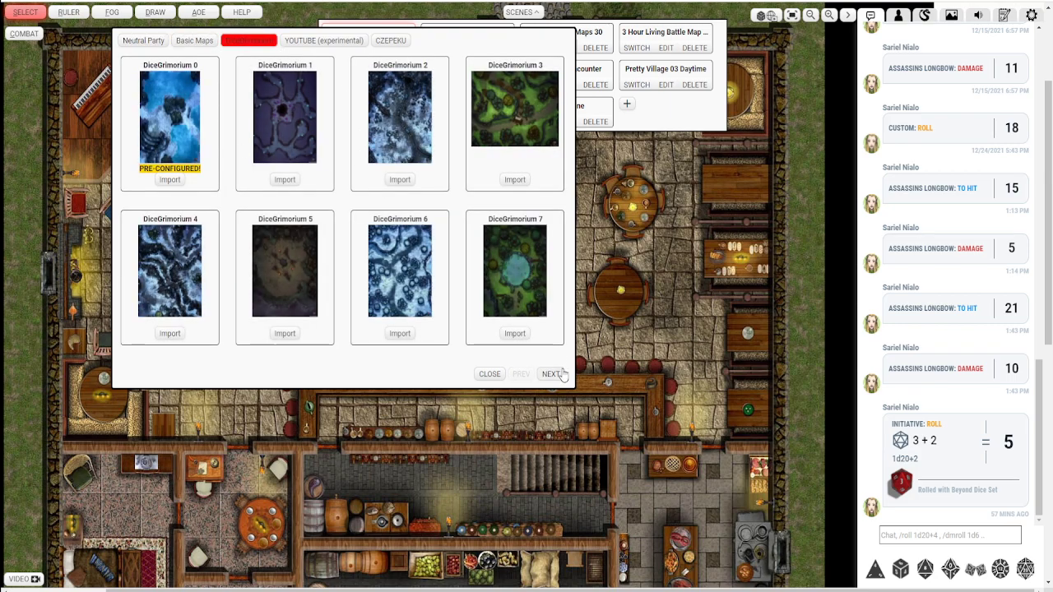
left_click(562, 374)
left_click(560, 376)
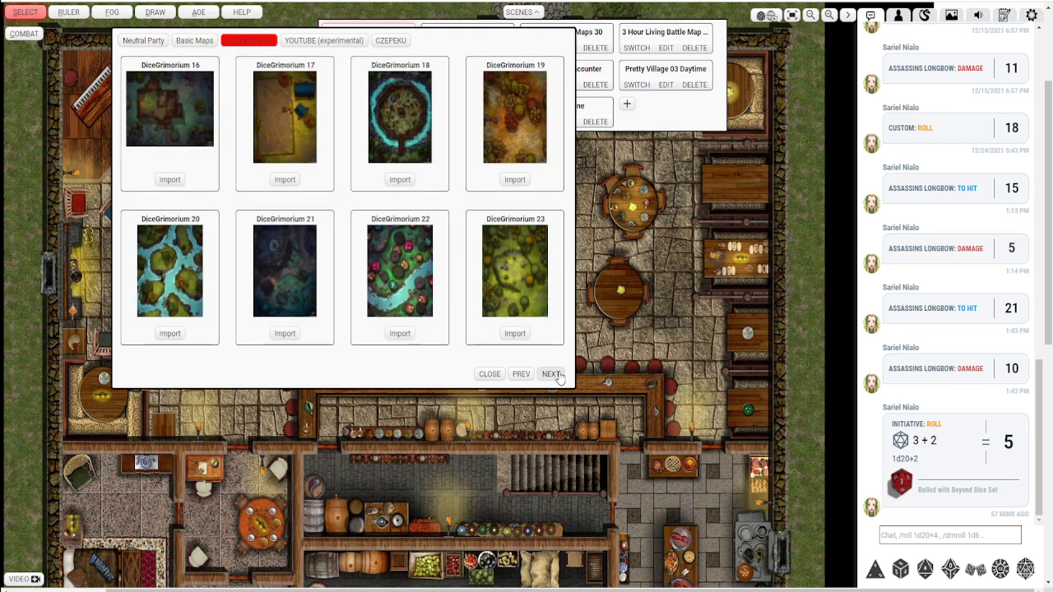
left_click(558, 375)
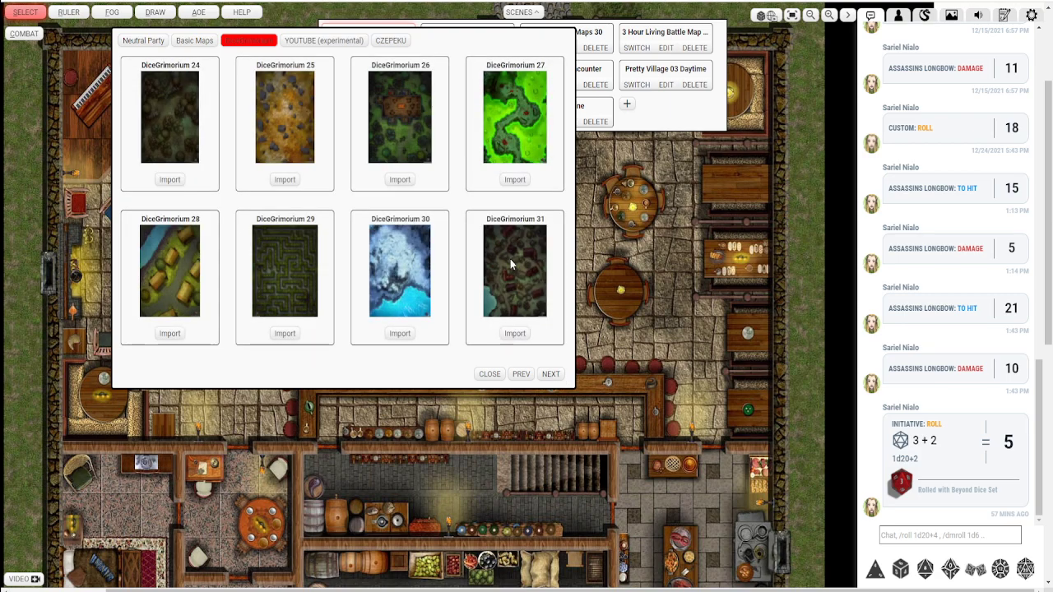
left_click(550, 375)
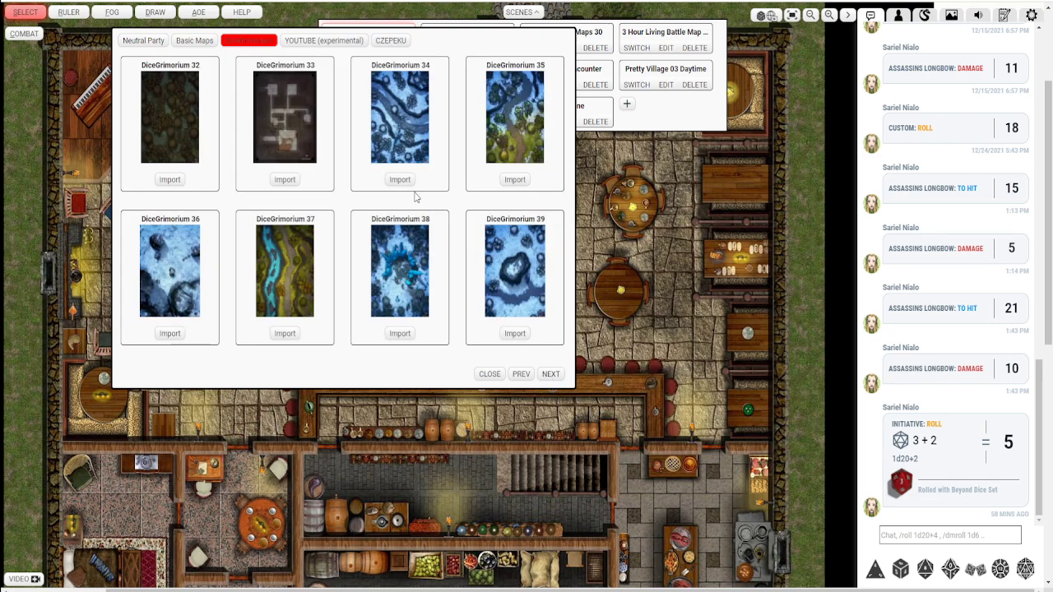
Step: Import DiceGrimorium 34 as the scene's map, then save and switch to the snowy forest scene
left_click(399, 179)
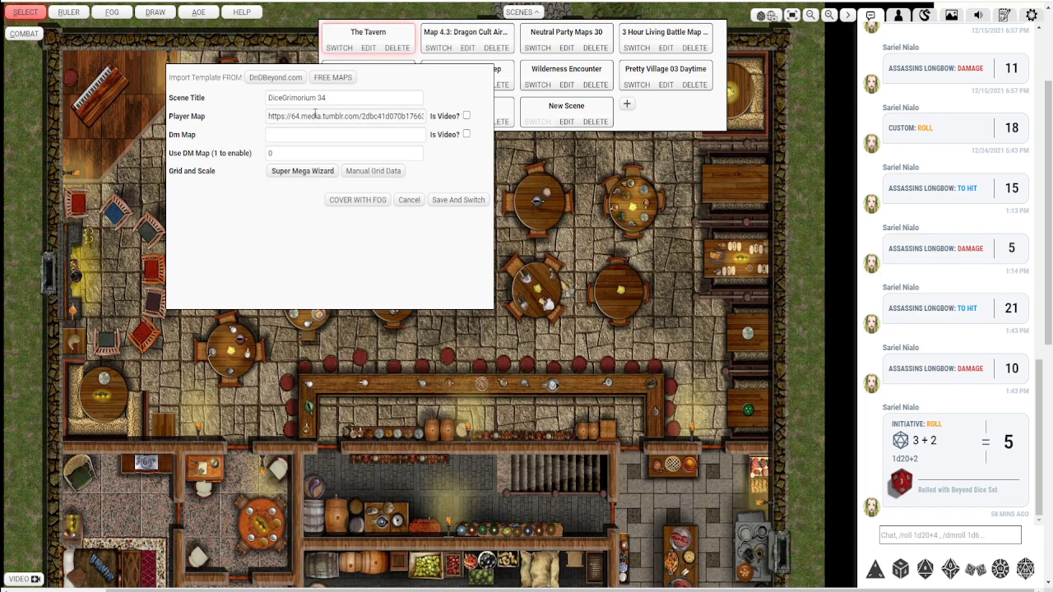
left_click(466, 199)
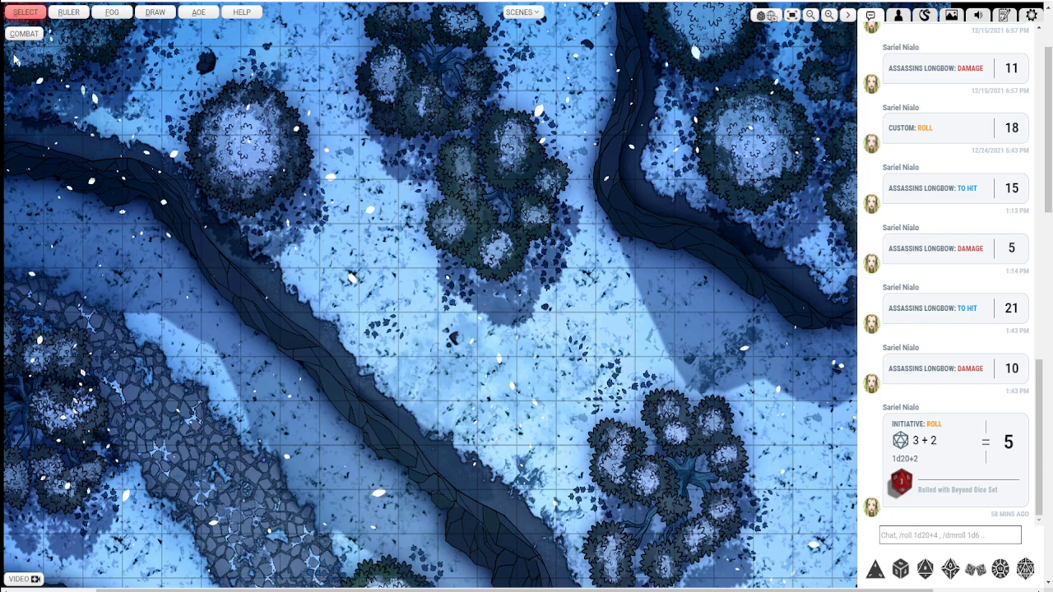
Step: Measure a 20 ft distance across the snowy ground with the Ruler, then show the party members panel
key("r")
left_click_drag(539, 341, 423, 352)
scroll(502, 342, "down", 3)
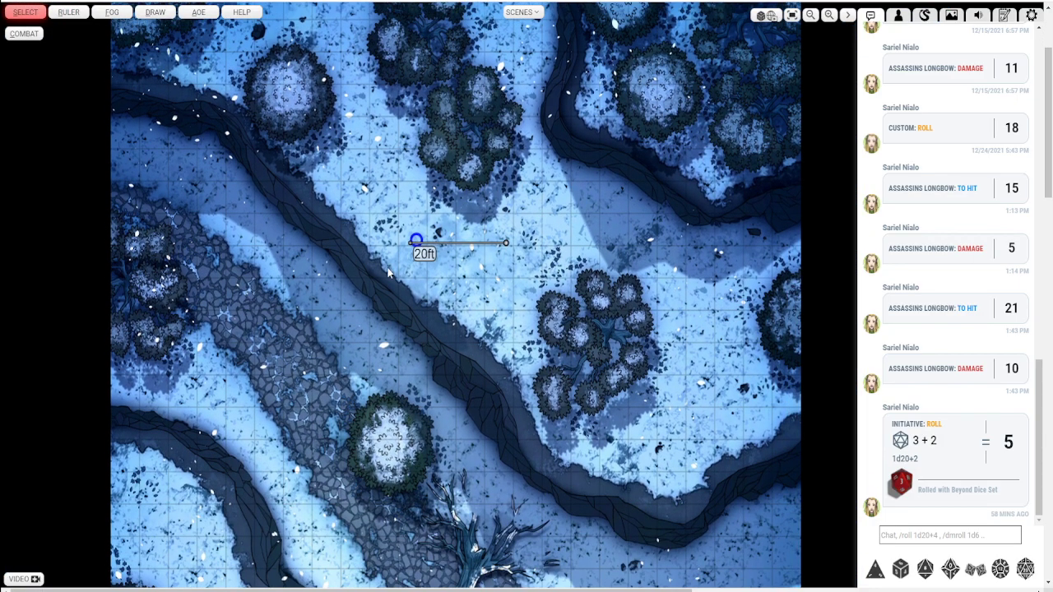
scroll(534, 313, "up", 3)
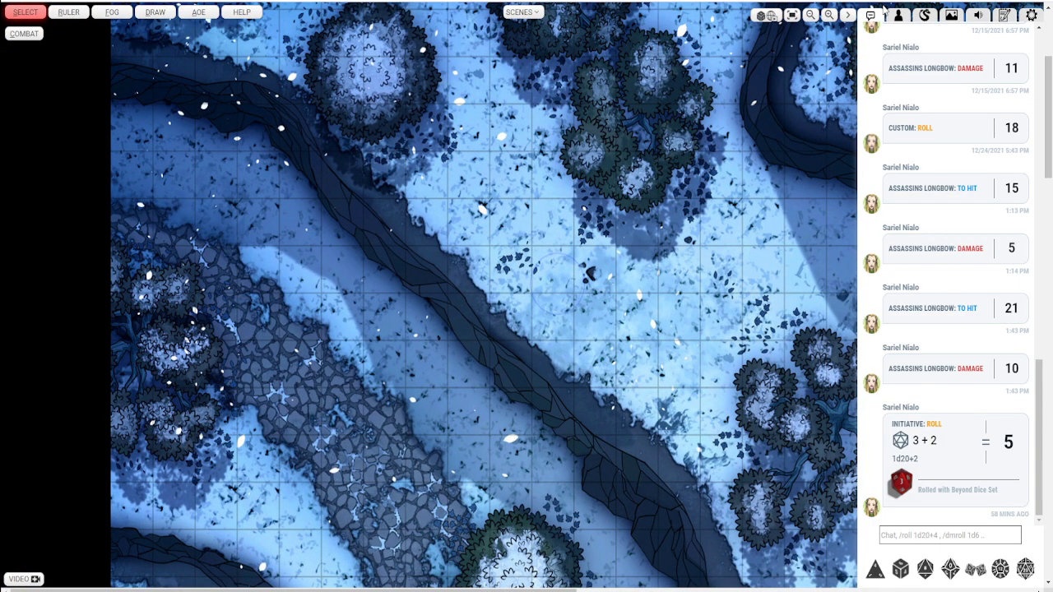
left_click(898, 15)
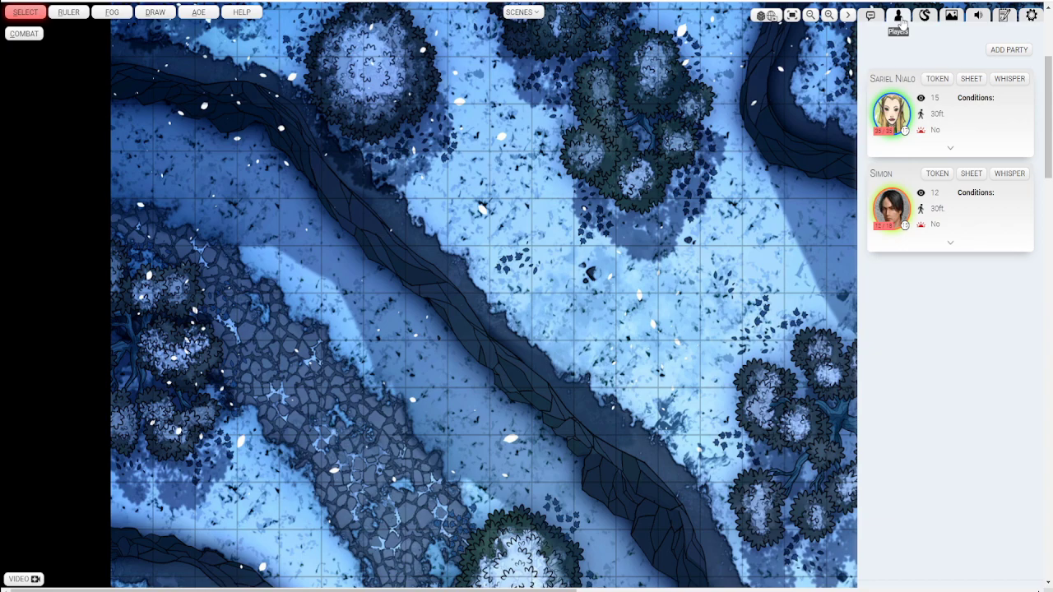
Step: Add the party tokens and place both side by side on the map's left, near the stone path
left_click(1009, 51)
left_click_drag(638, 313, 337, 264)
left_click_drag(439, 309, 305, 216)
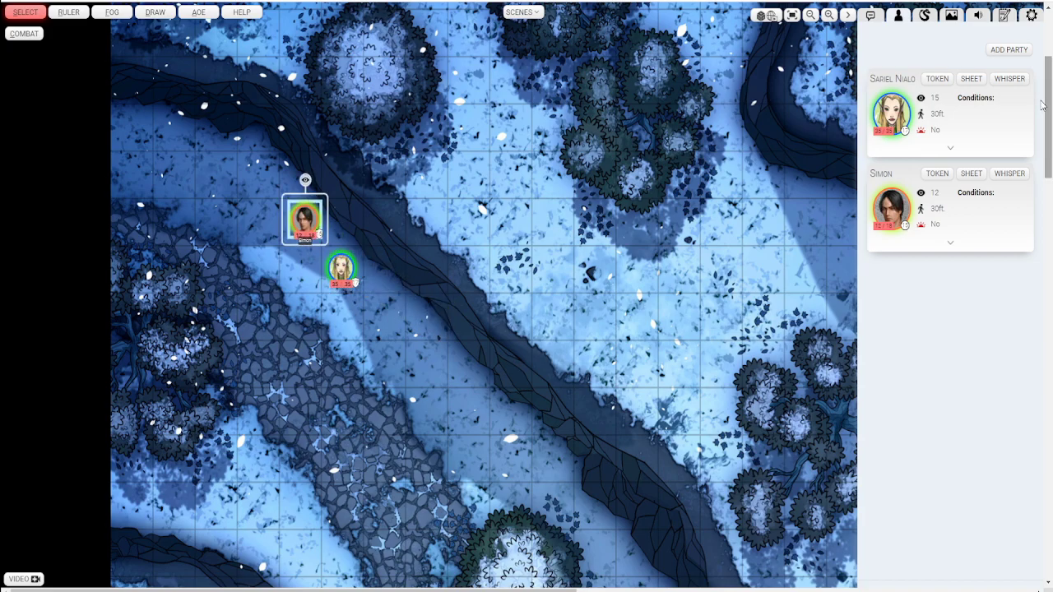
Step: Open the character's sheet, toggle its docked layout, and review the Spells tab before closing it
left_click(970, 79)
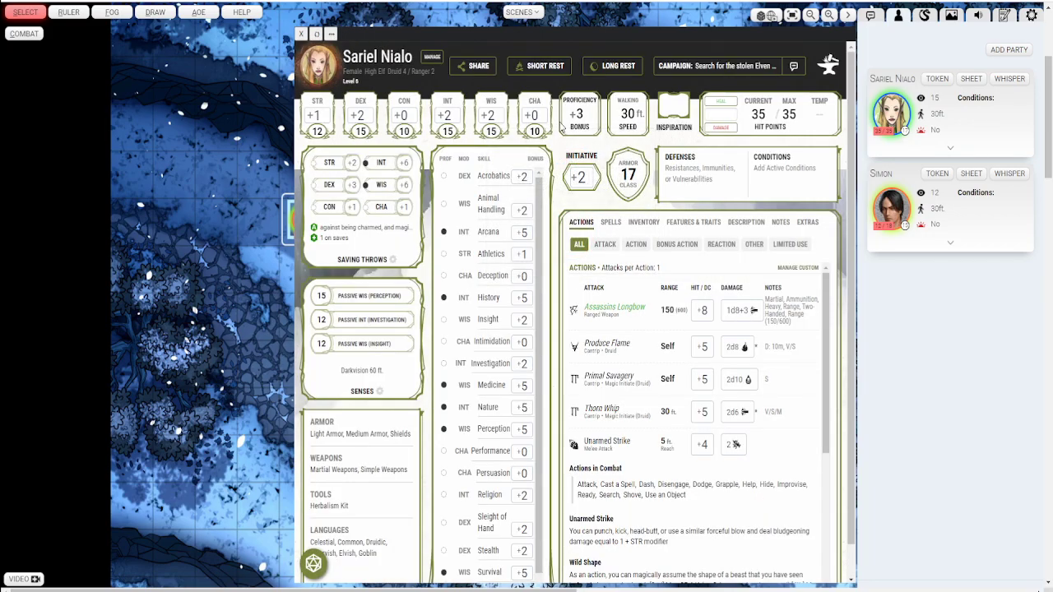
left_click(331, 35)
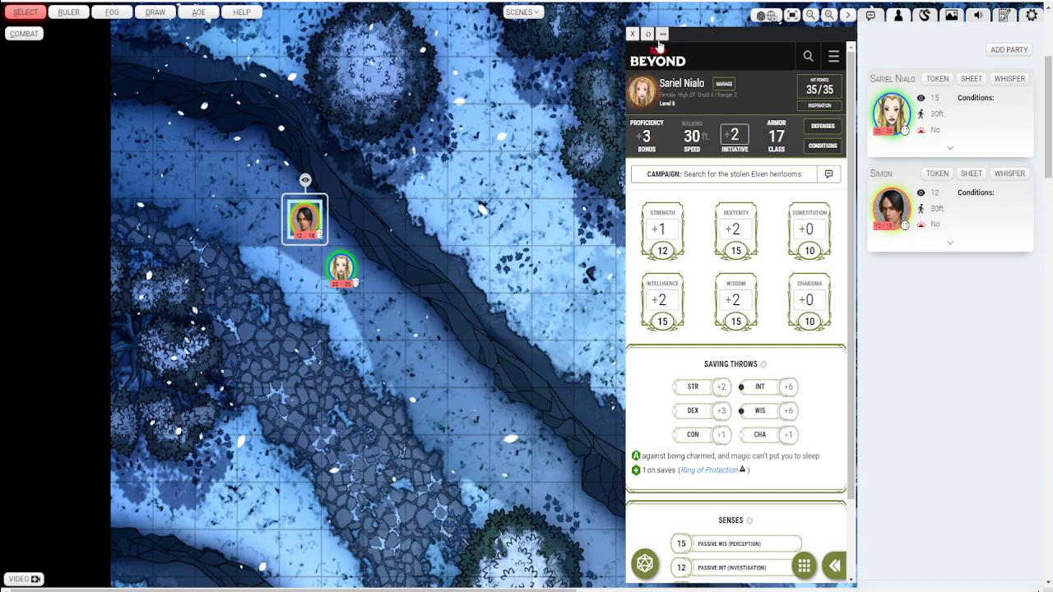
left_click(661, 35)
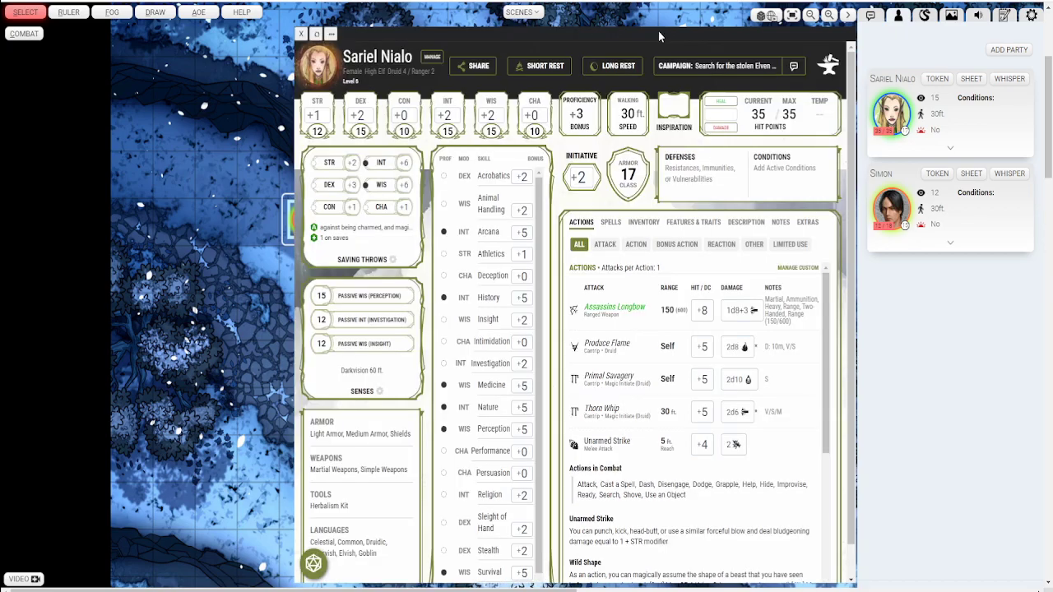
left_click(610, 222)
scroll(782, 372, "up", 1)
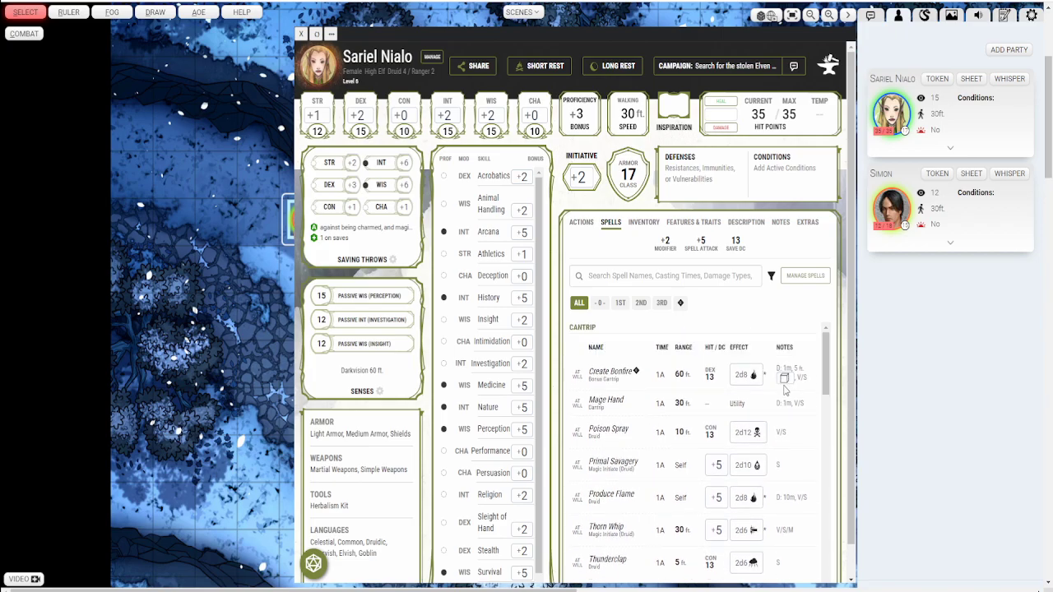
key("Escape")
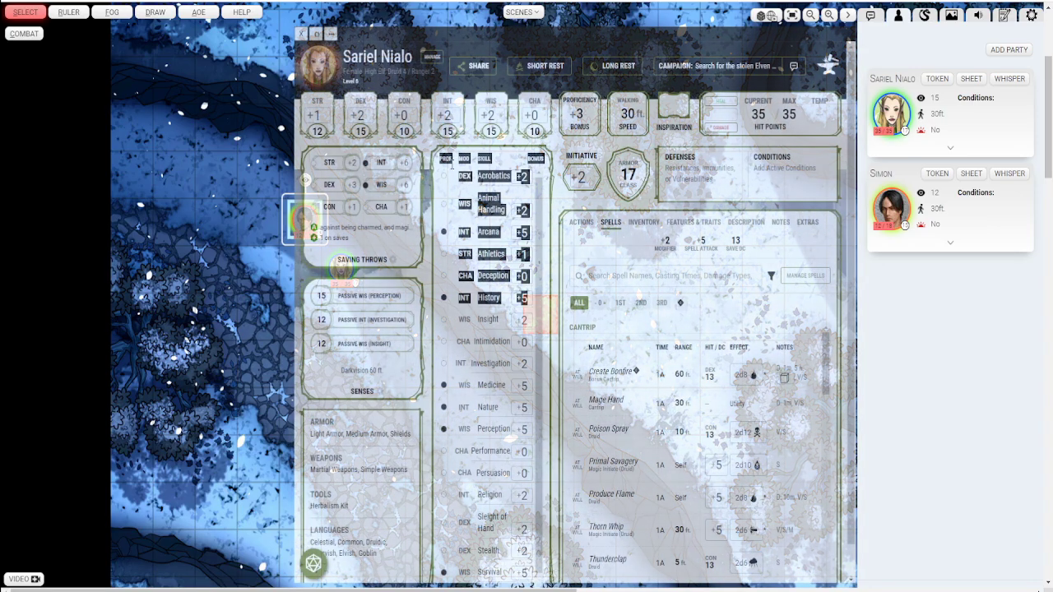
Step: Move the orange square beside the party tokens and bring up its options
key("Escape")
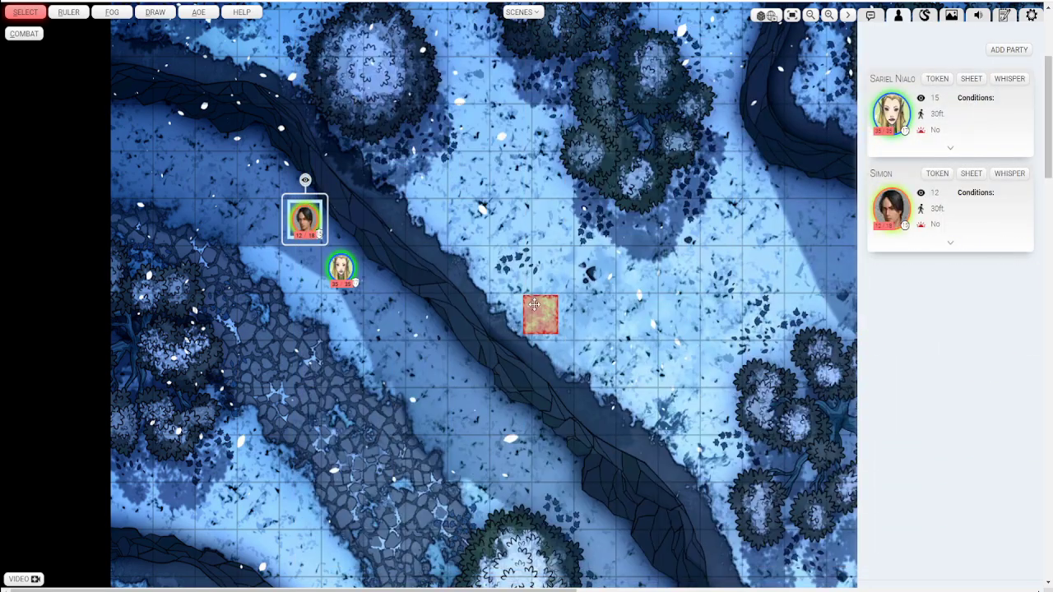
left_click_drag(540, 314, 400, 322)
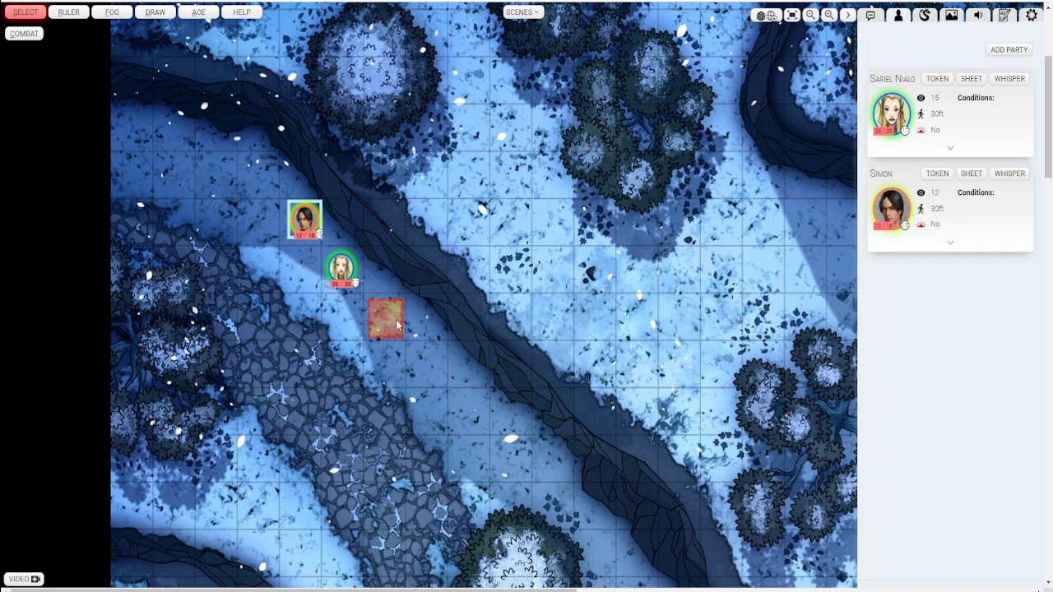
right_click(399, 323)
Step: Delete the orange square and set up a size-30 fire-coloured cone area template
left_click(451, 537)
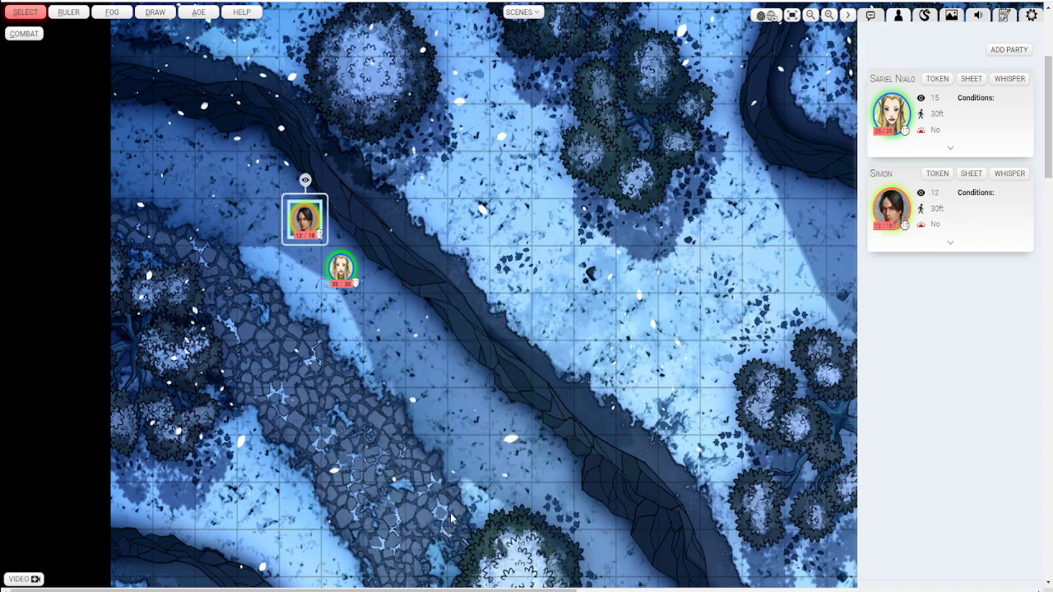
left_click(199, 13)
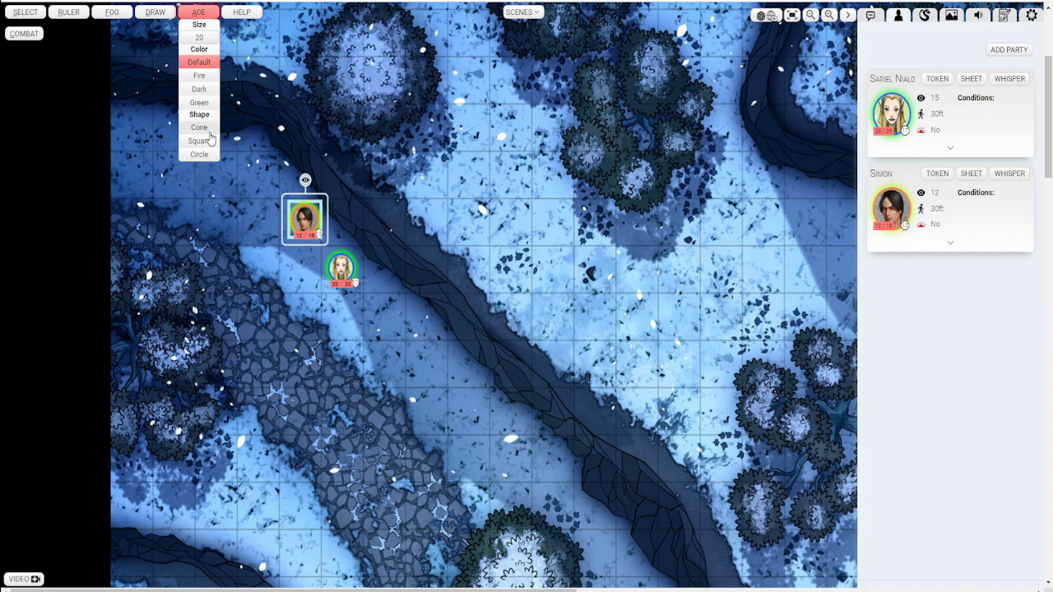
left_click_drag(210, 38, 188, 37)
type("30")
left_click(199, 76)
left_click(199, 127)
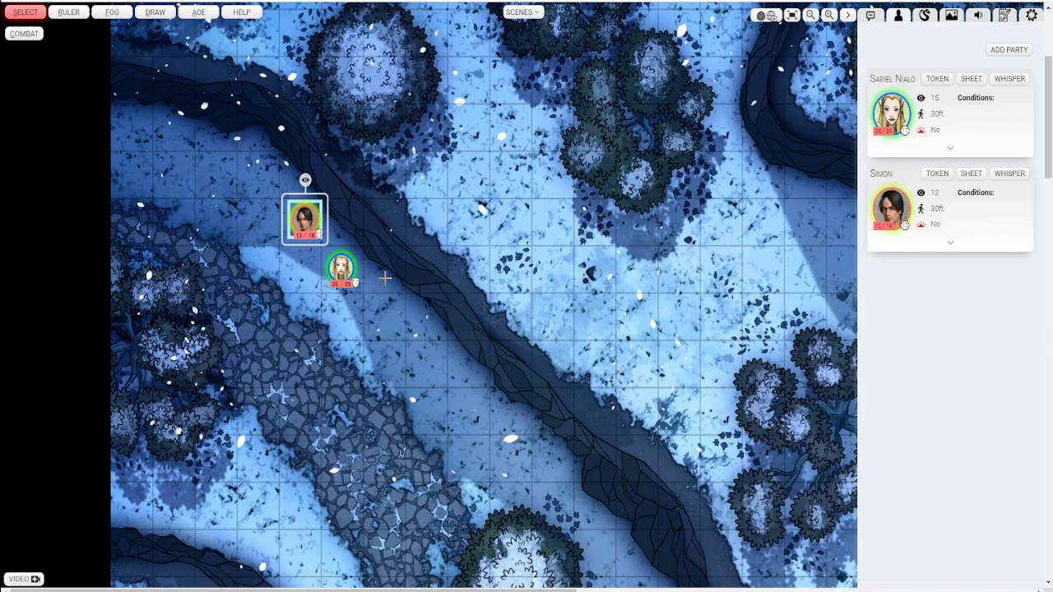
Step: Place and aim the fire cone beside the party tokens, then select it and delete it
left_click_drag(631, 385, 352, 367)
left_click_drag(352, 250, 559, 395)
scroll(559, 395, "down", 2)
left_click_drag(393, 327, 458, 307)
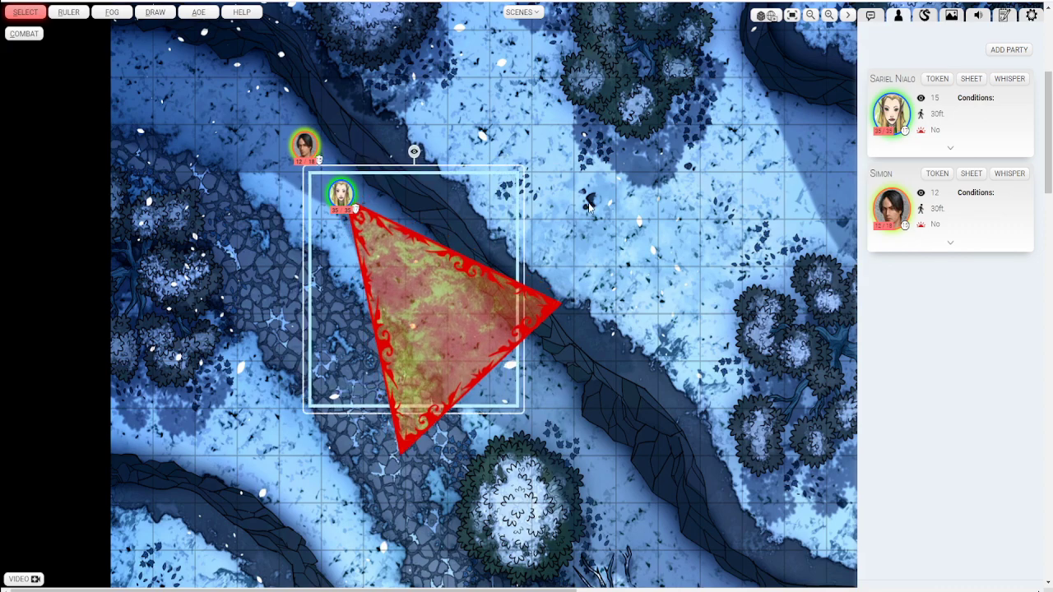
left_click(463, 282)
key("Delete")
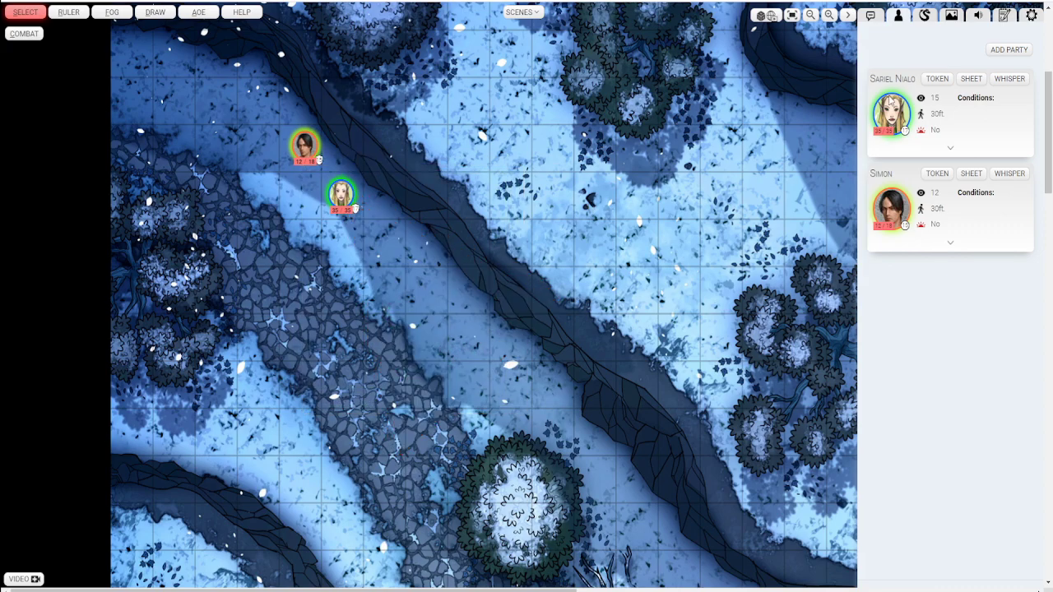
Step: Whisper 'inspiration' to Sariel Nialo, post 'HAGRID THE GREAT' in chat, and return to the party list
left_click(1008, 79)
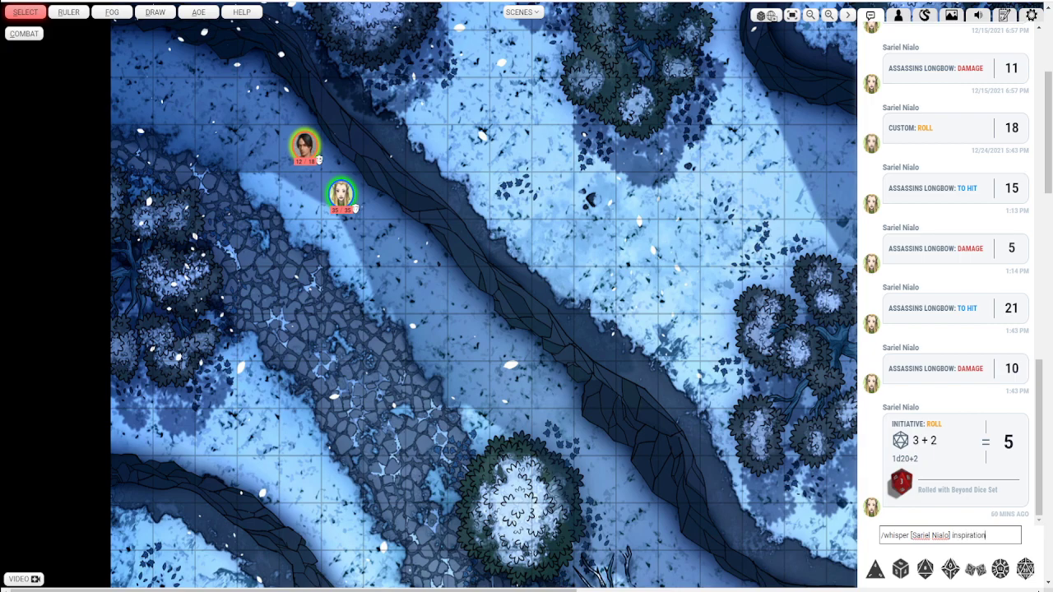
key("Return")
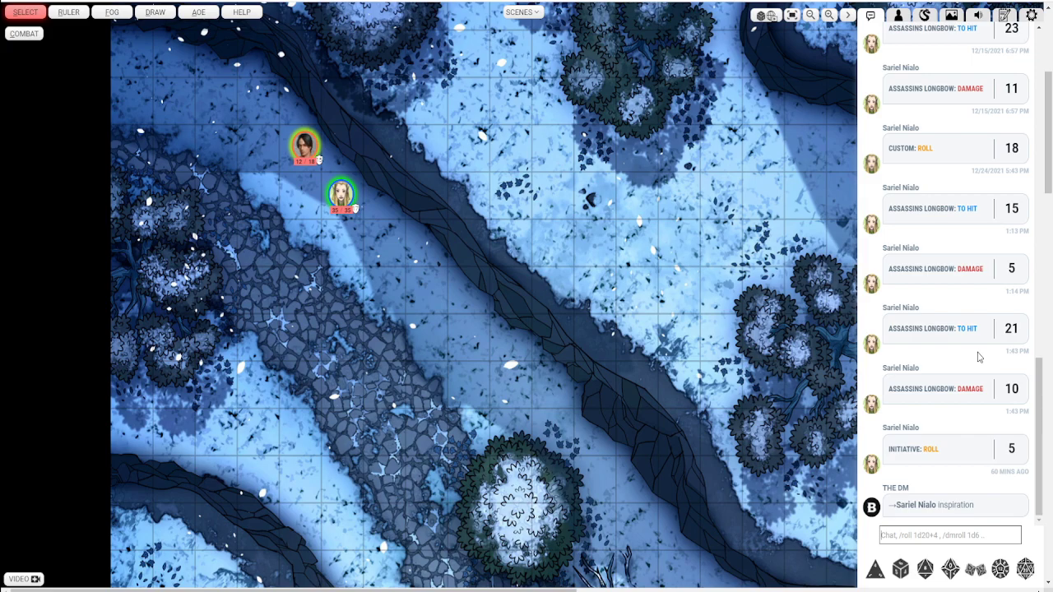
type("HA")
type("AT")
key("Return")
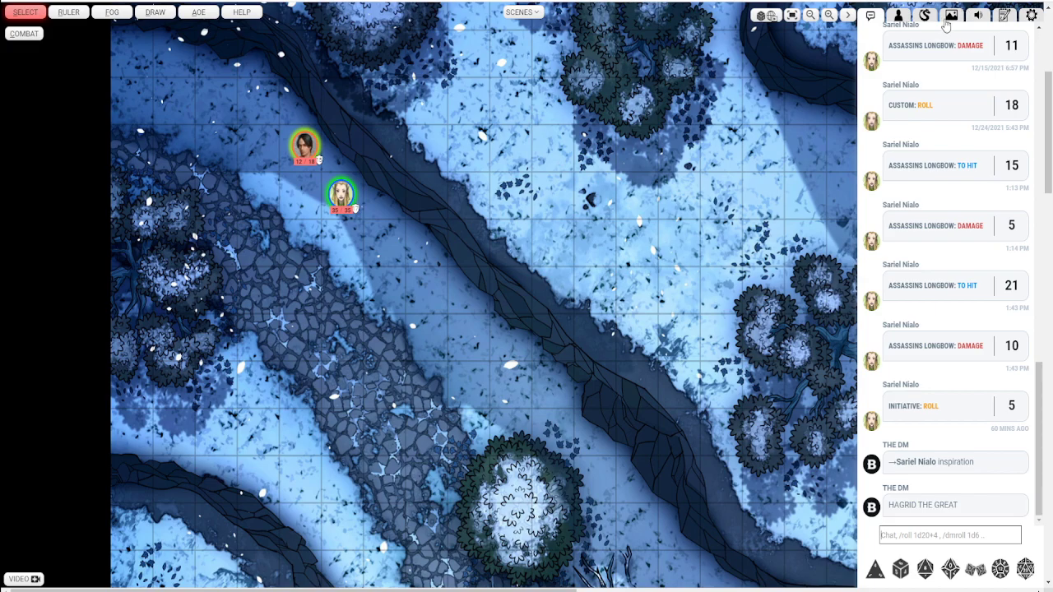
left_click(898, 18)
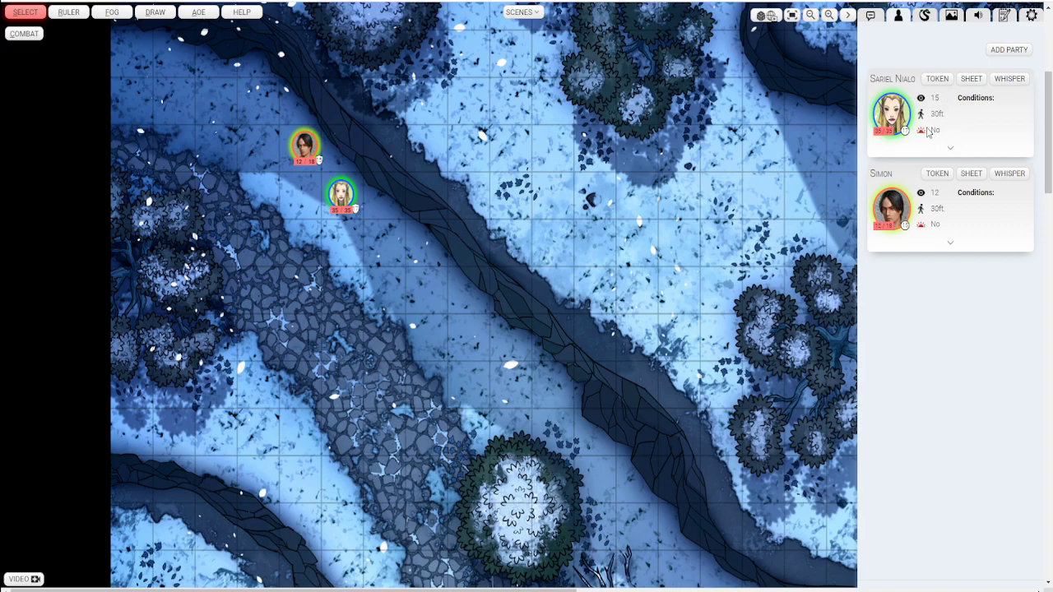
Step: Expand Sariel Nialo's card to show STR +1, DEX +2, CON 0, INT +2, WIS +2, CHA 0
left_click(949, 150)
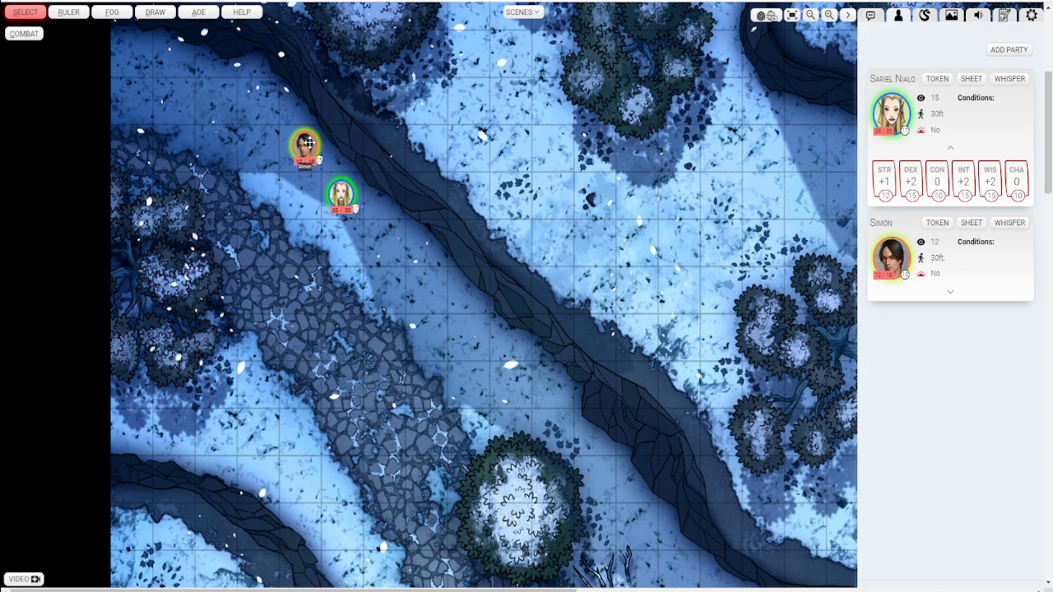
scroll(363, 168, "up", 5)
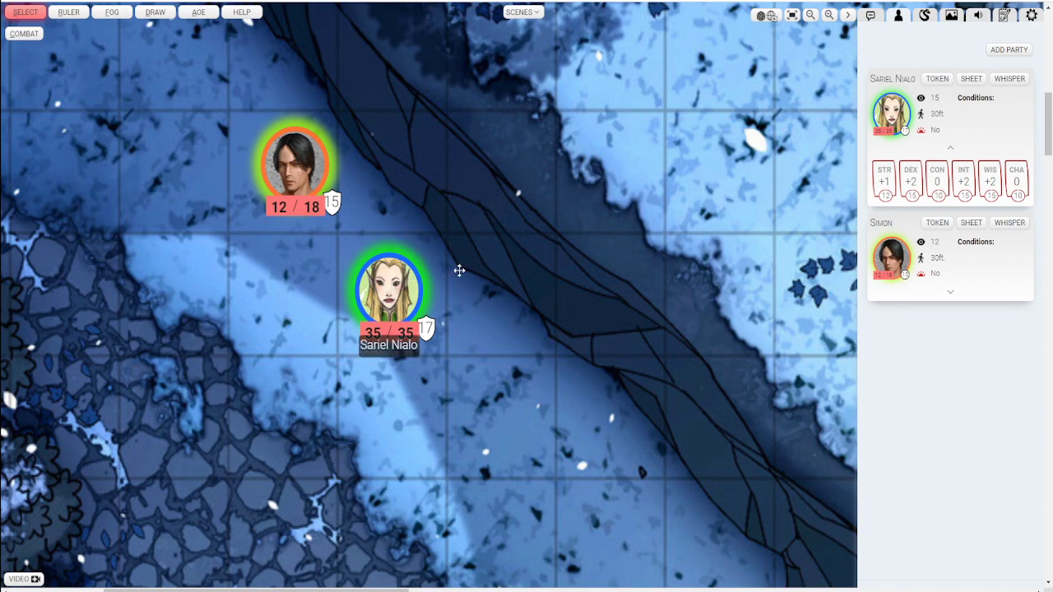
right_click(412, 281)
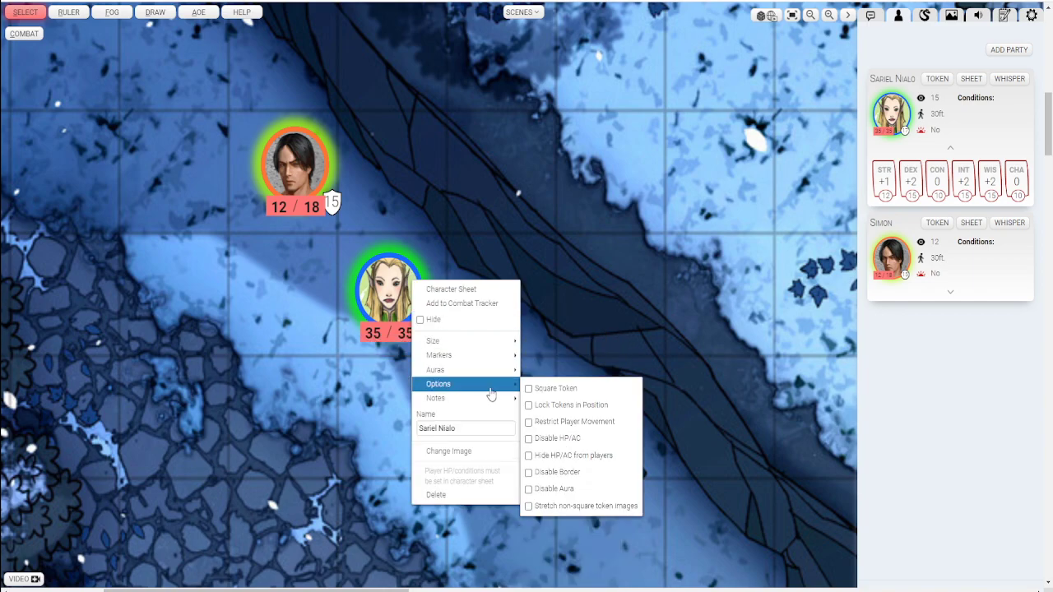
mouse_move(484, 387)
left_click(569, 492)
right_click(418, 288)
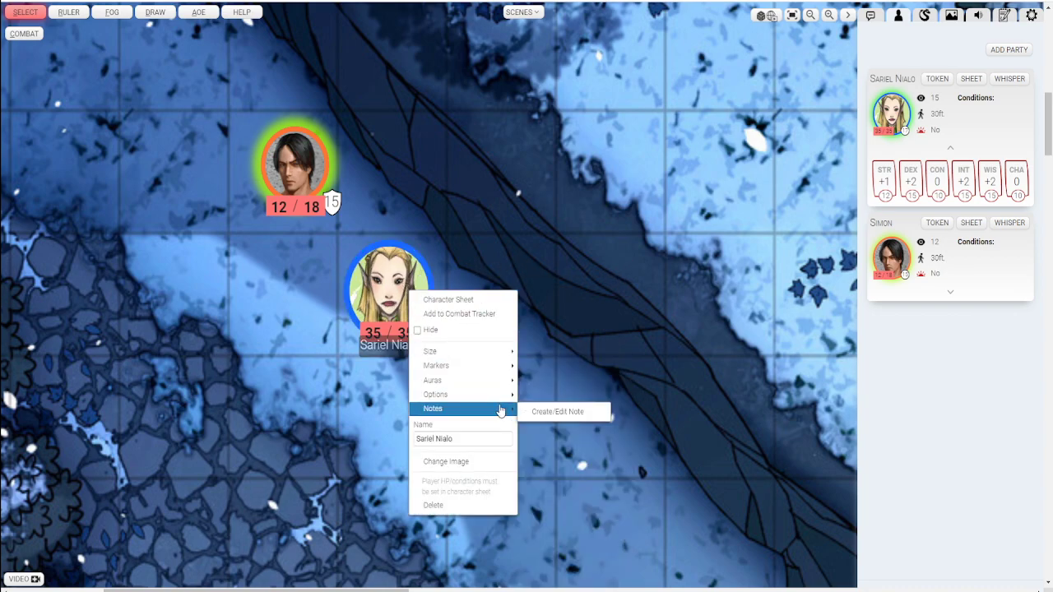
mouse_move(497, 394)
left_click(569, 500)
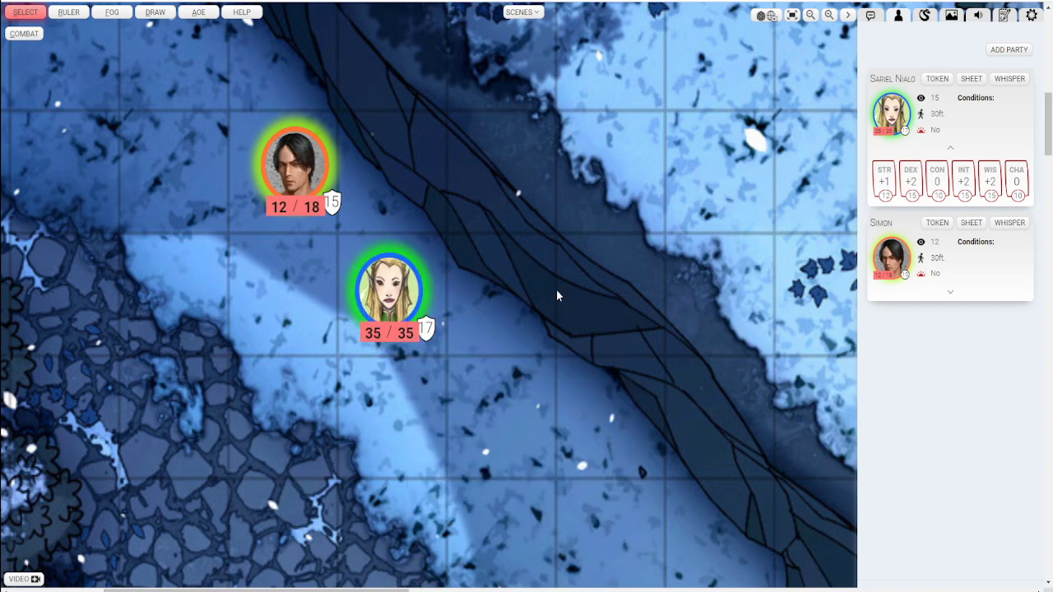
Step: Open settings and try the new-token Disable Border, aura and Hide toggles, switching each back
left_click(1031, 16)
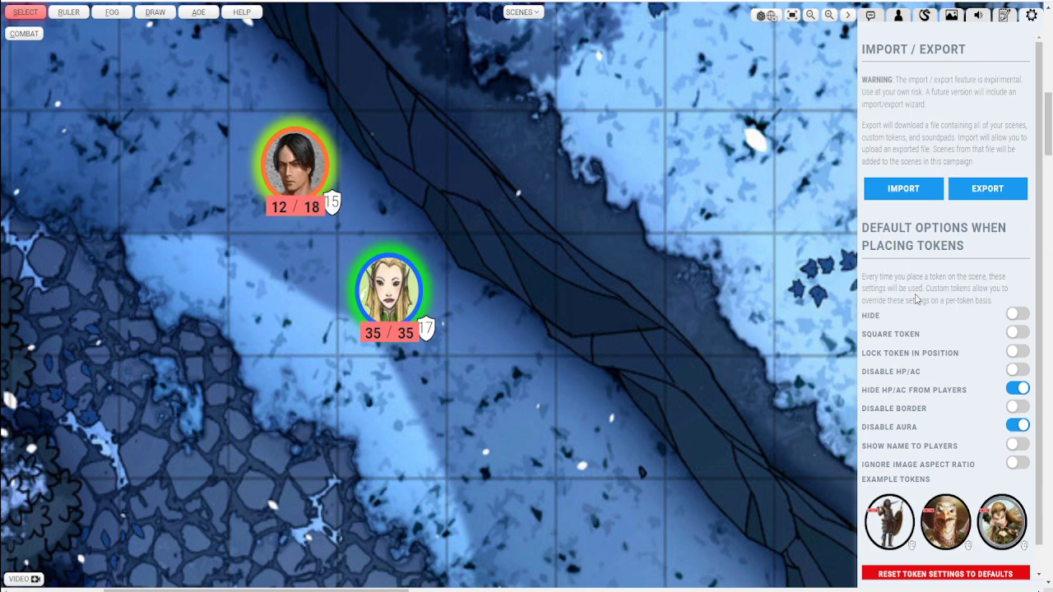
left_click(1017, 407)
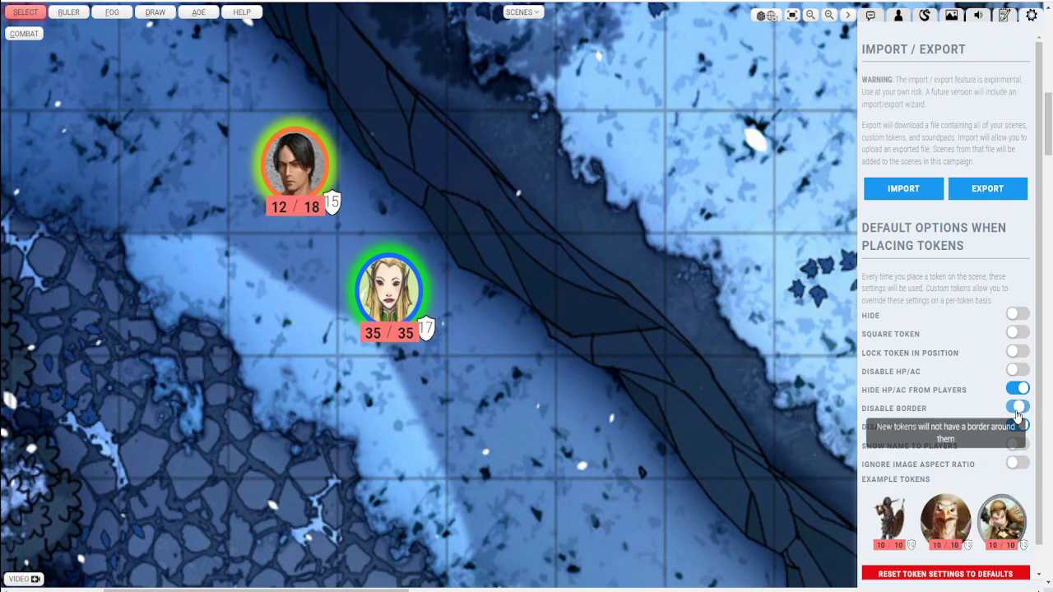
left_click(1015, 409)
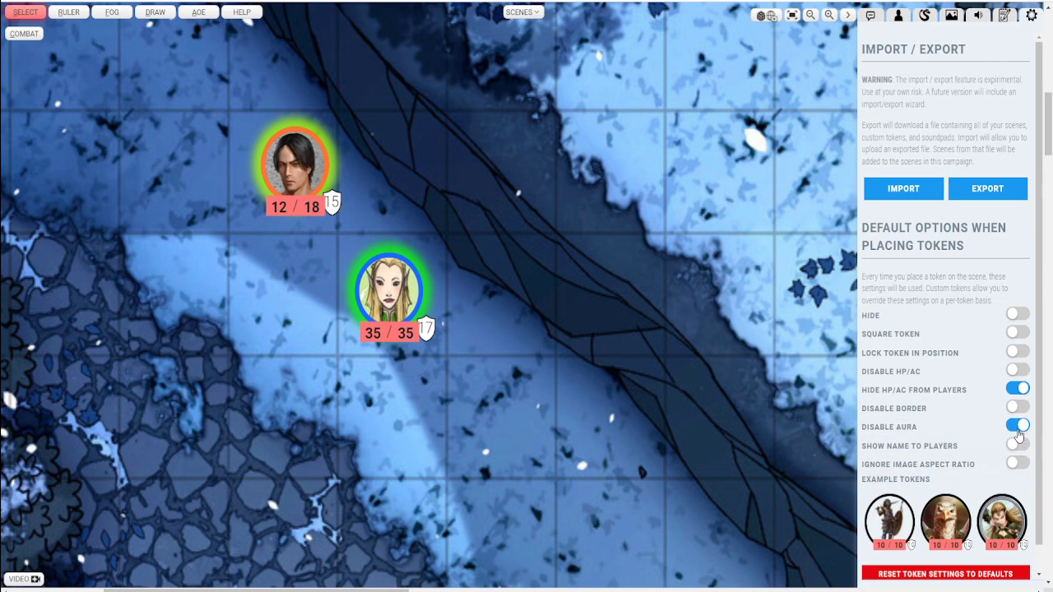
left_click(1016, 426)
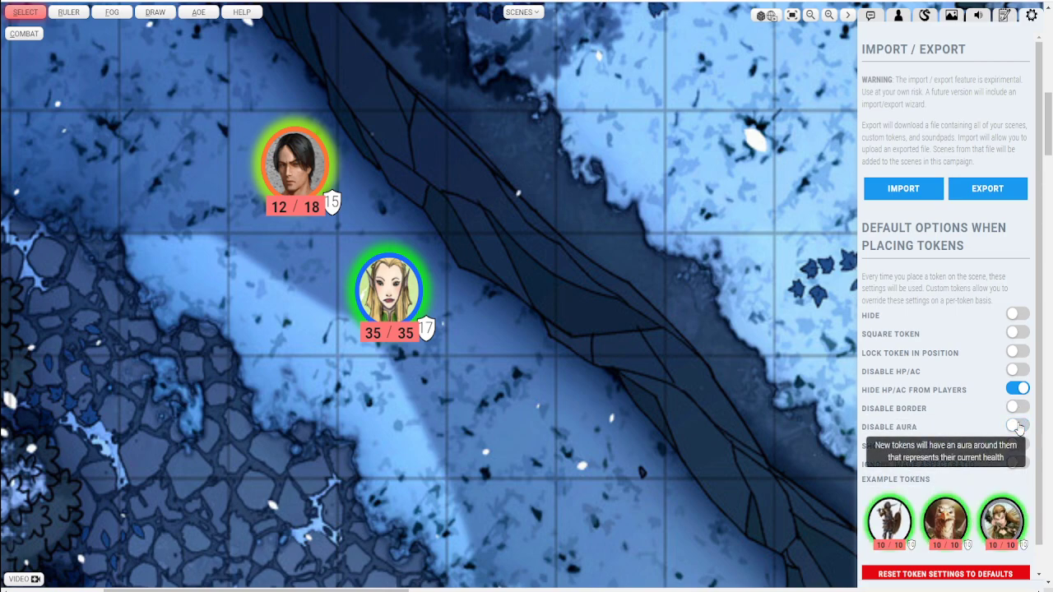
left_click(1018, 426)
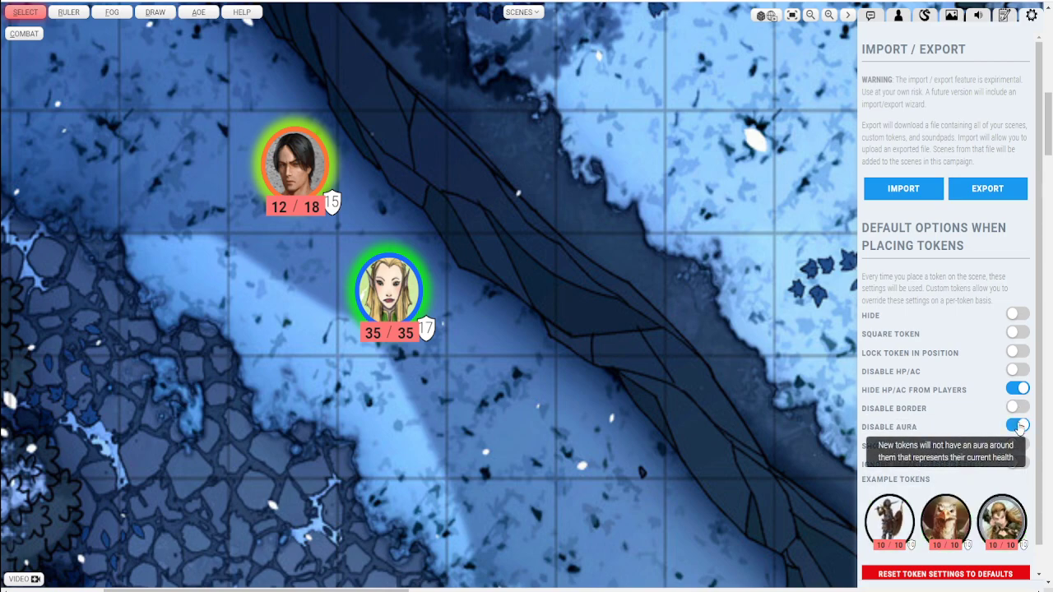
left_click(1018, 316)
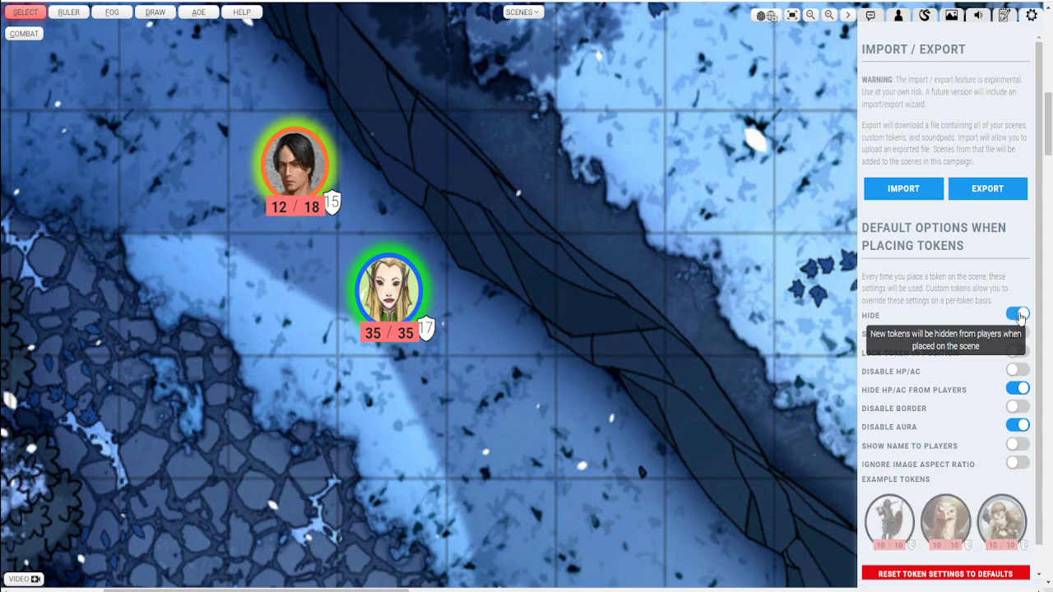
left_click(1019, 316)
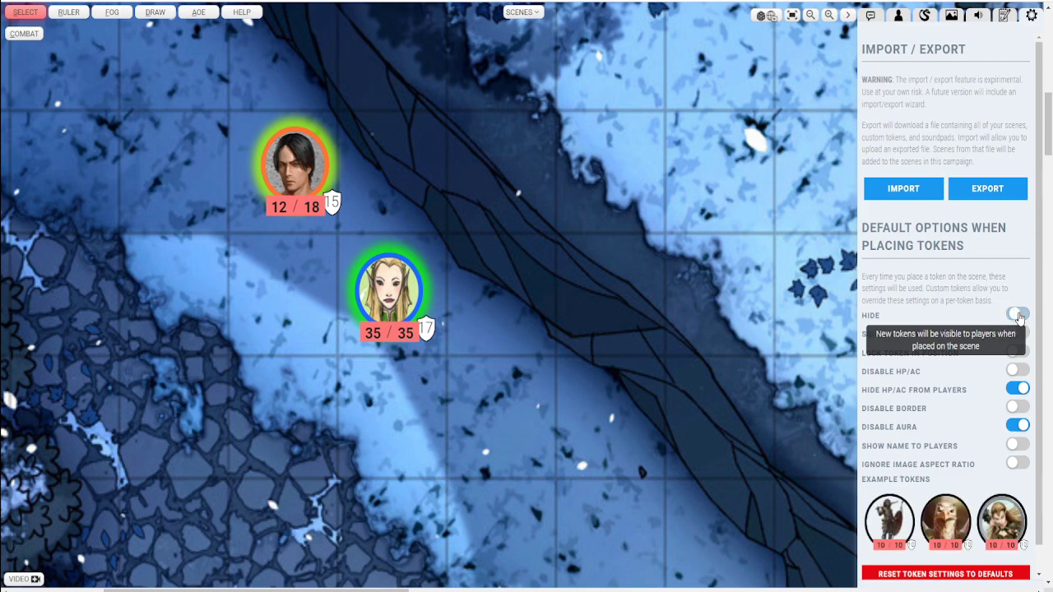
Step: Try the Square Token, Disable HP/AC, Disable Border and Ignore Aspect Ratio toggles, restoring each
left_click(1018, 334)
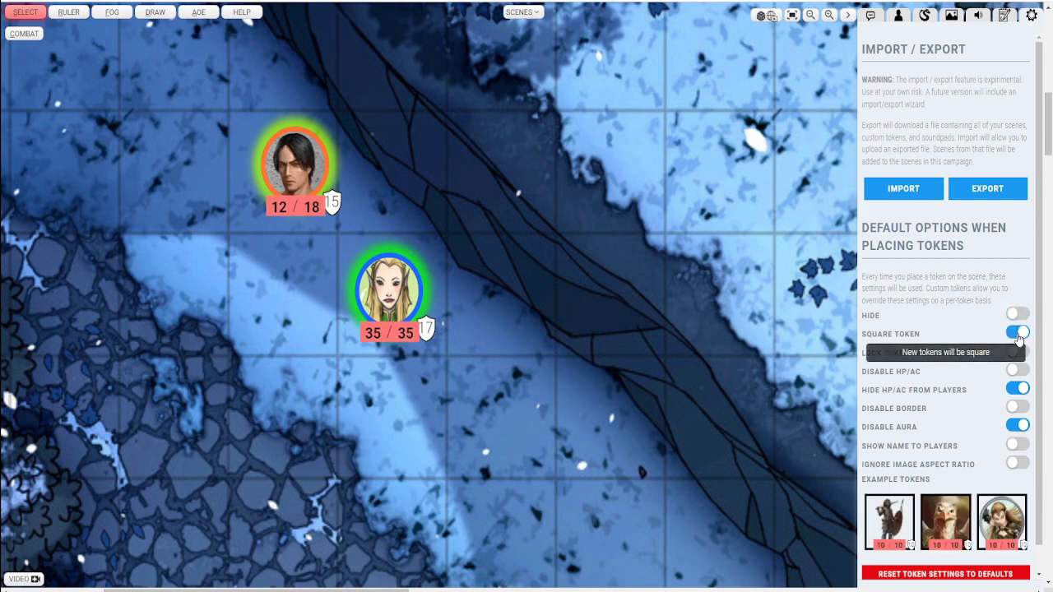
left_click(1018, 334)
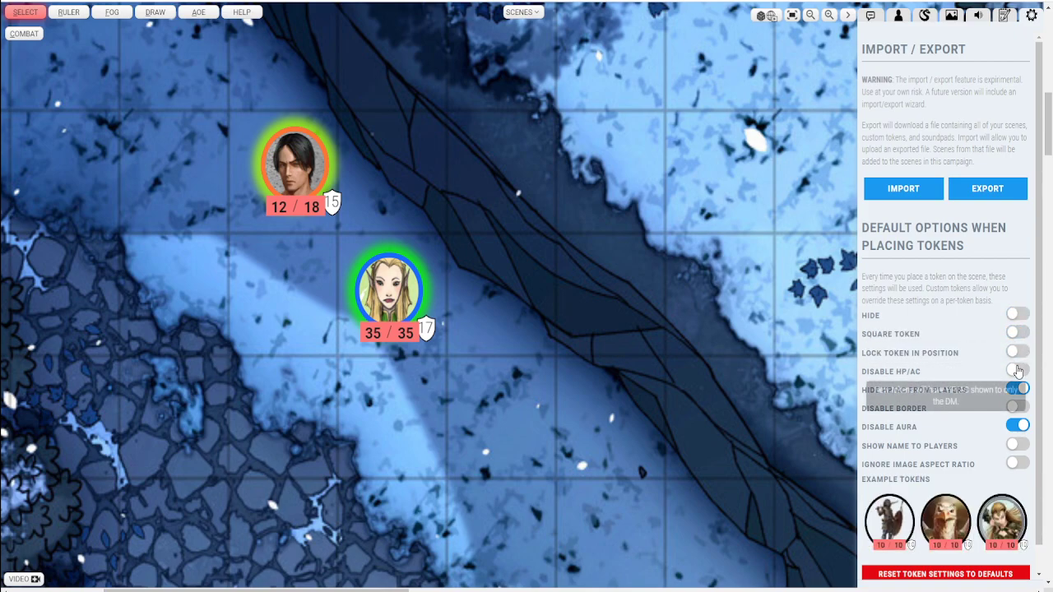
left_click(1018, 370)
left_click(1019, 371)
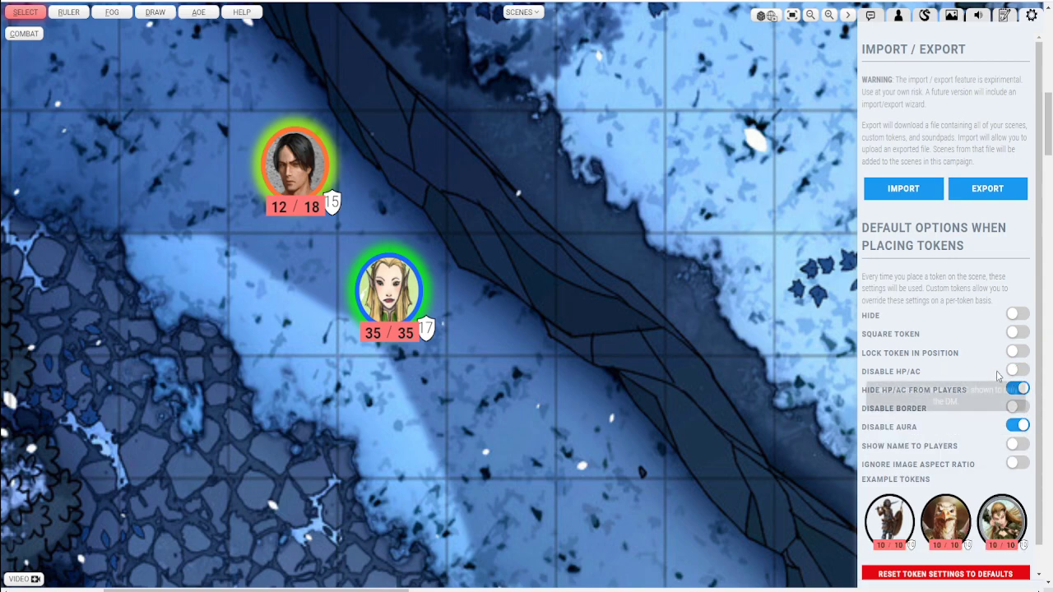
left_click(1017, 409)
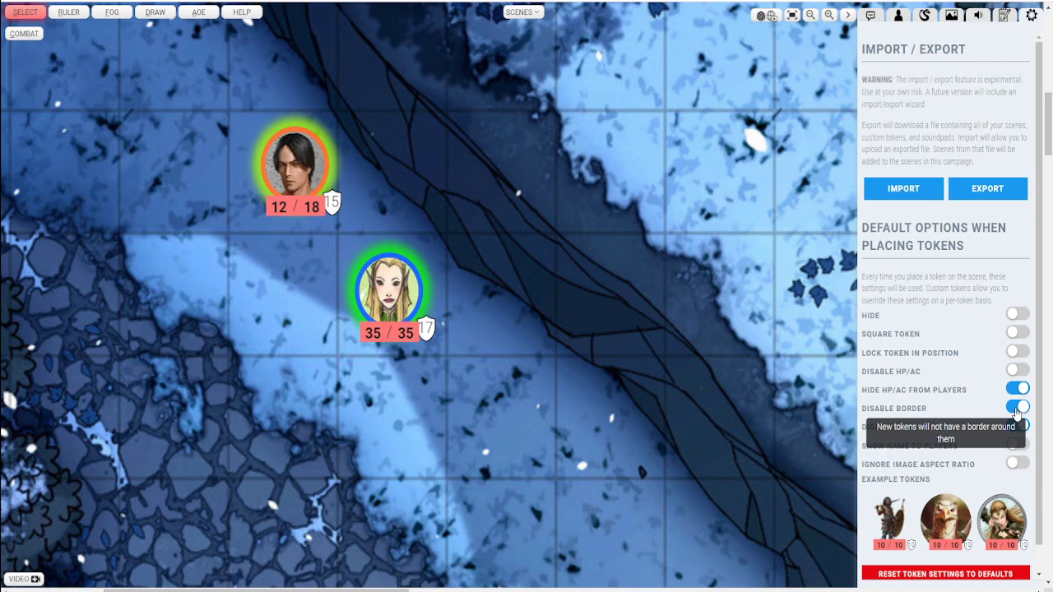
left_click(1016, 412)
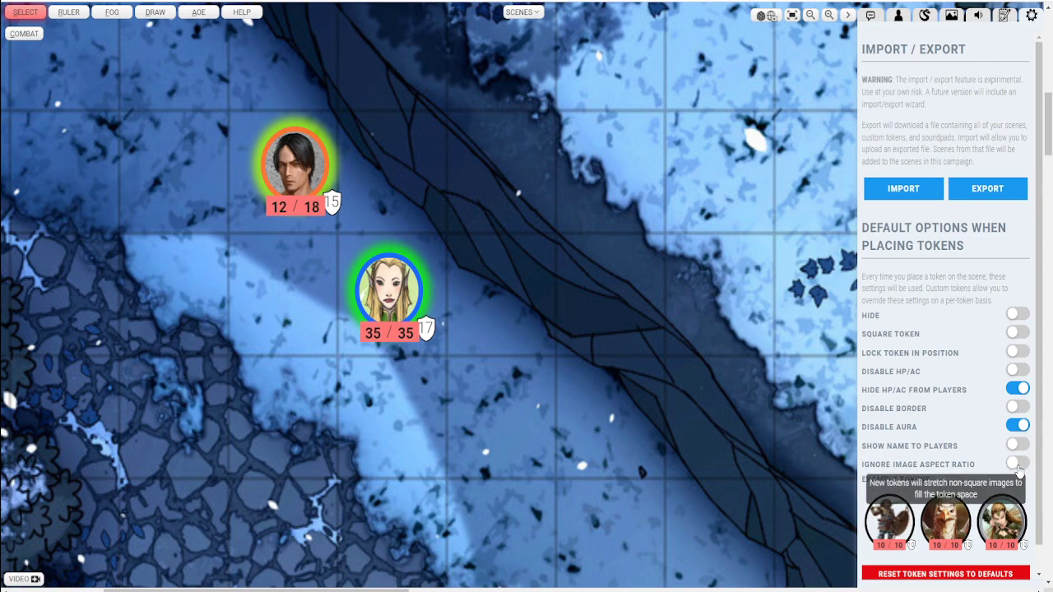
left_click(1017, 464)
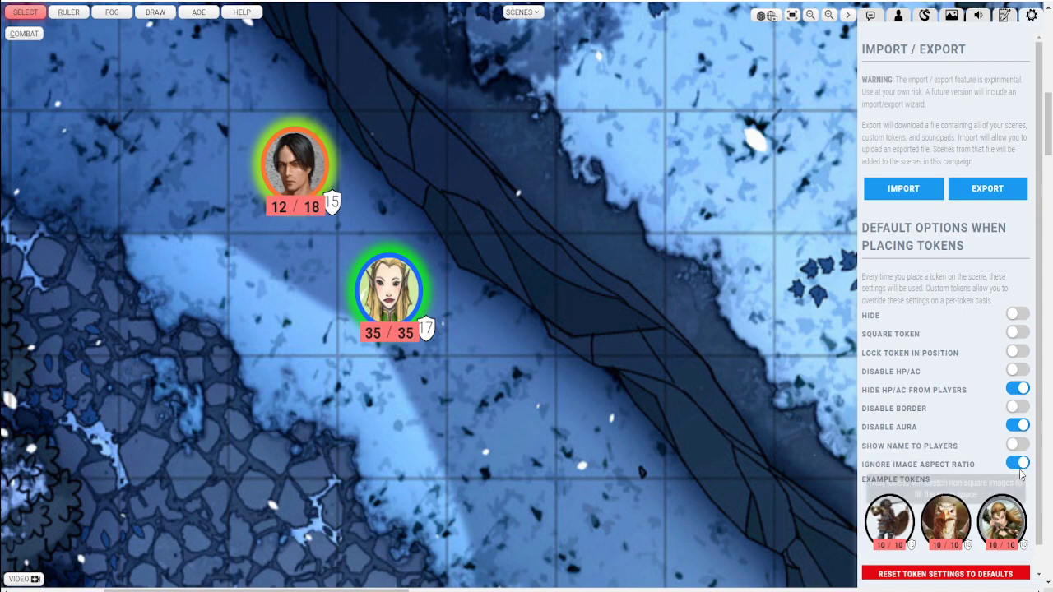
left_click(1018, 463)
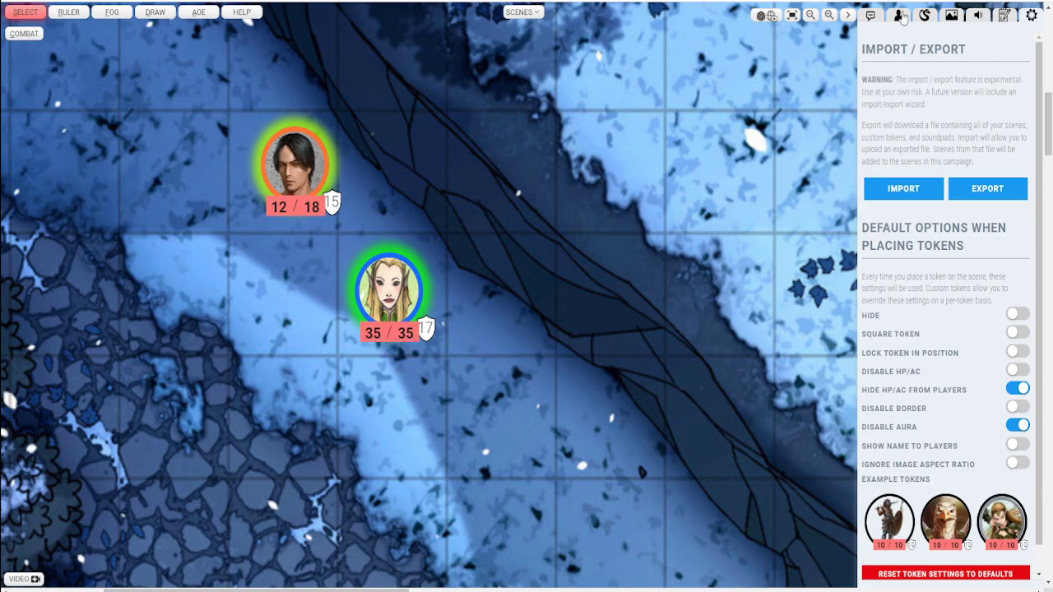
Step: Roll Sariel Nialo's Assassins Longbow attack and damage, getting 9 and 5
left_click(898, 15)
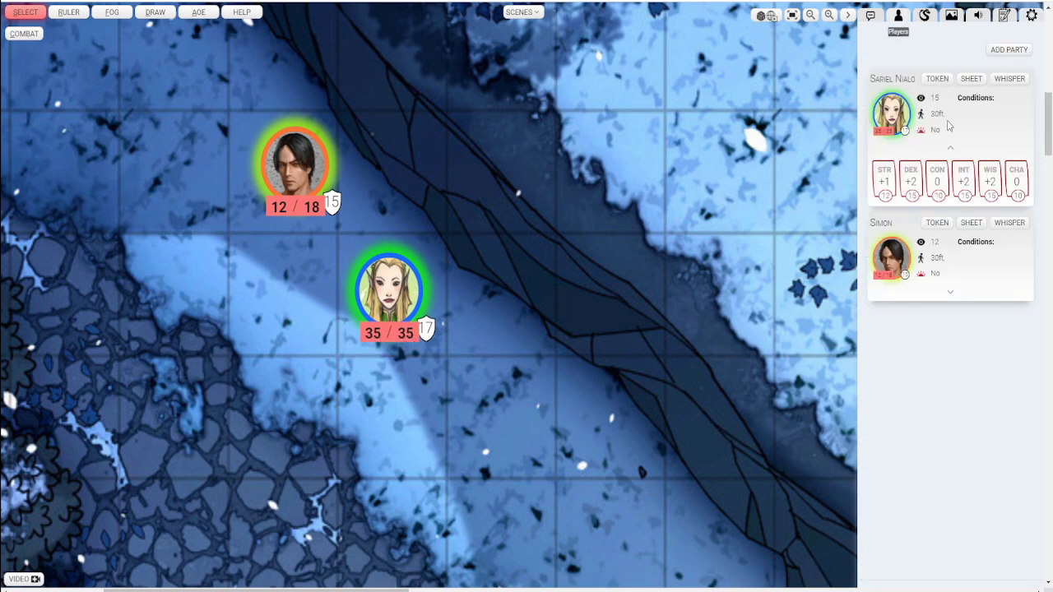
left_click(969, 79)
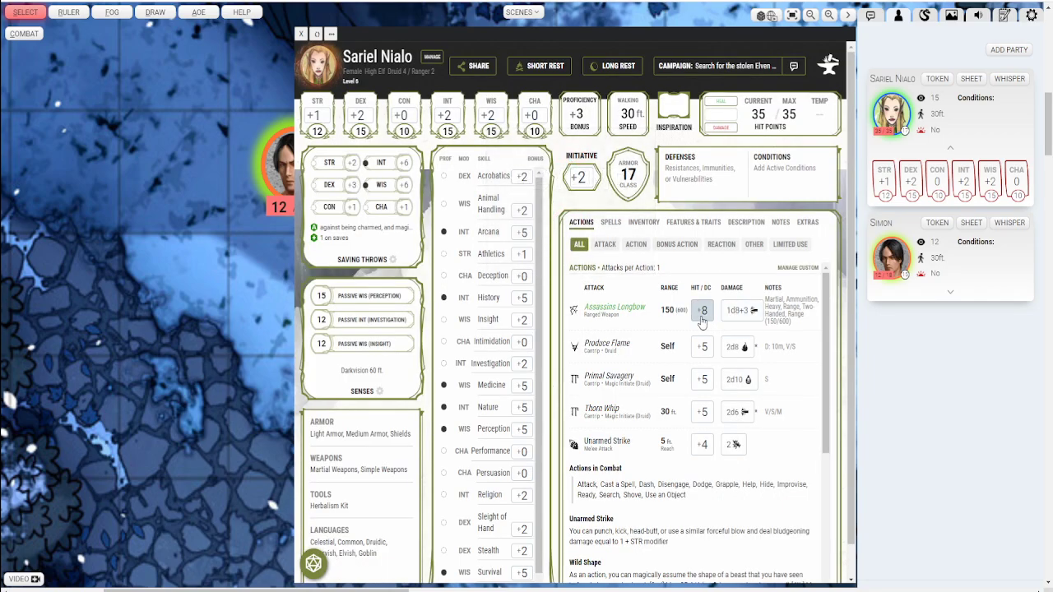
left_click(700, 317)
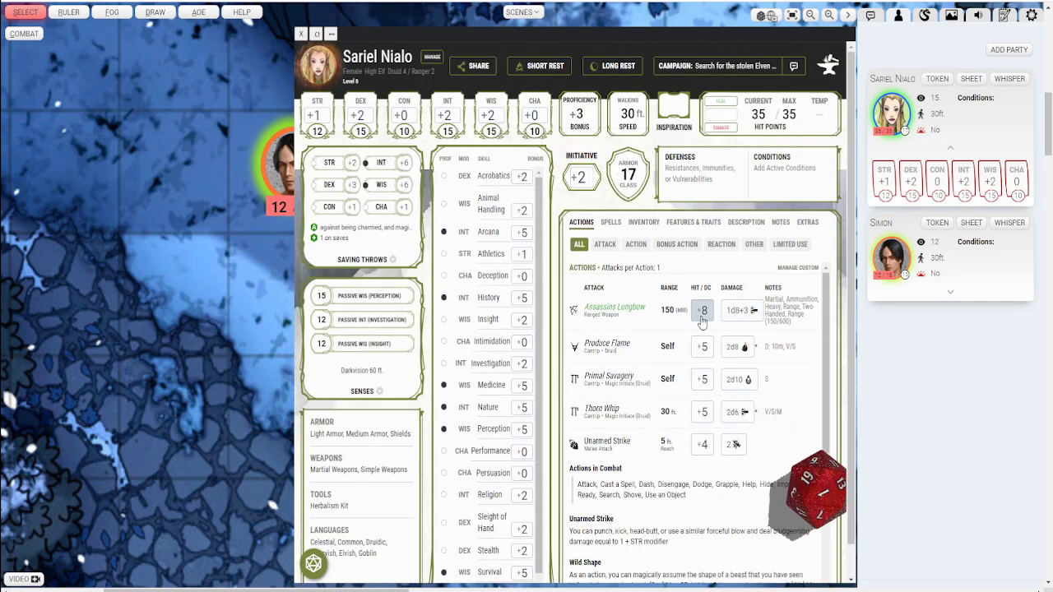
left_click(872, 17)
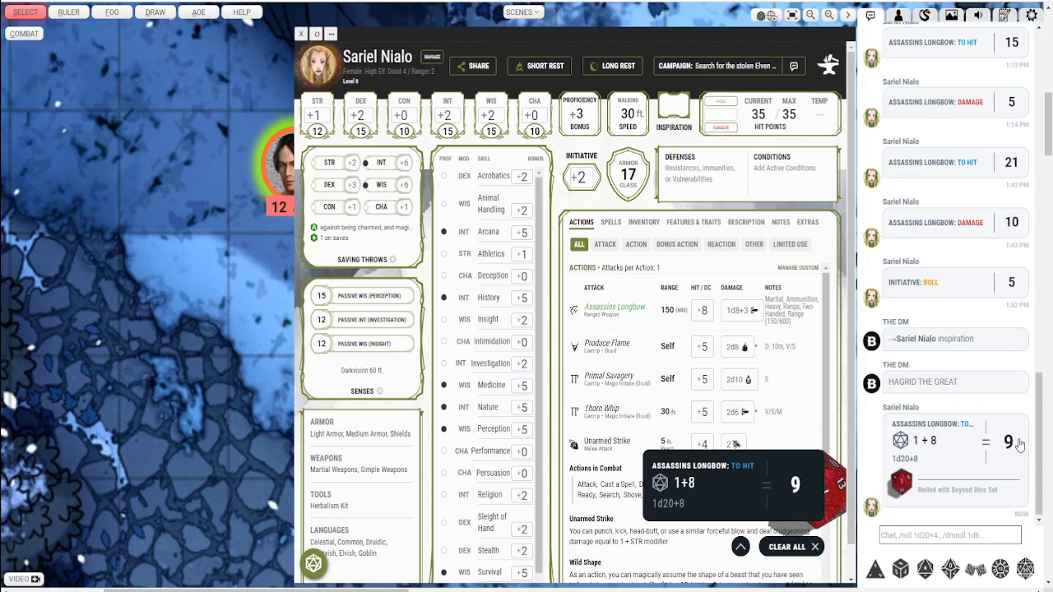
left_click(749, 316)
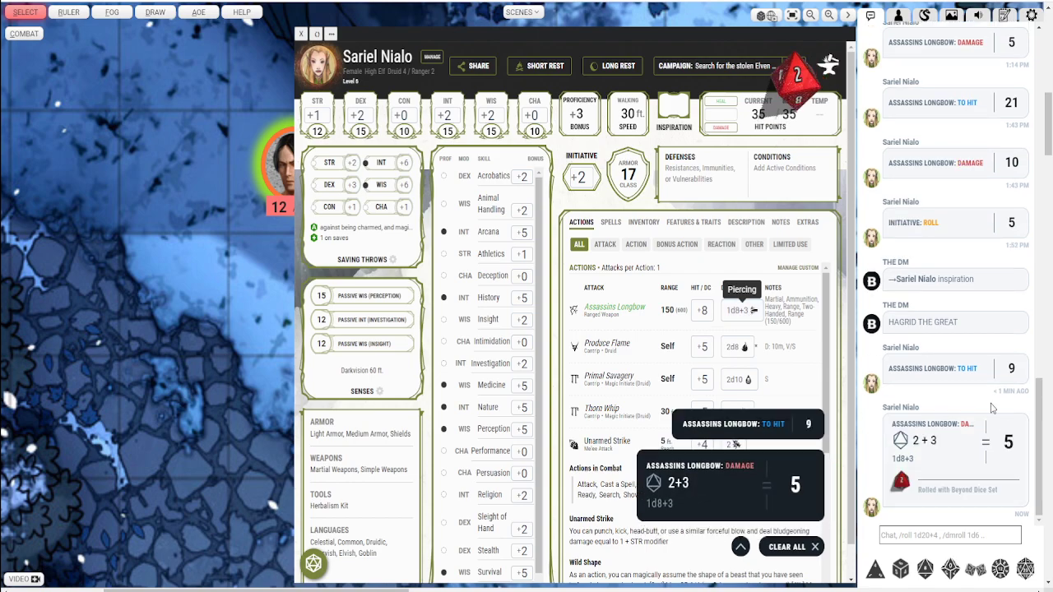
Step: Post the Goodberry spell card to the game log and close the character sheet
left_click(610, 223)
scroll(748, 347, "down", 5)
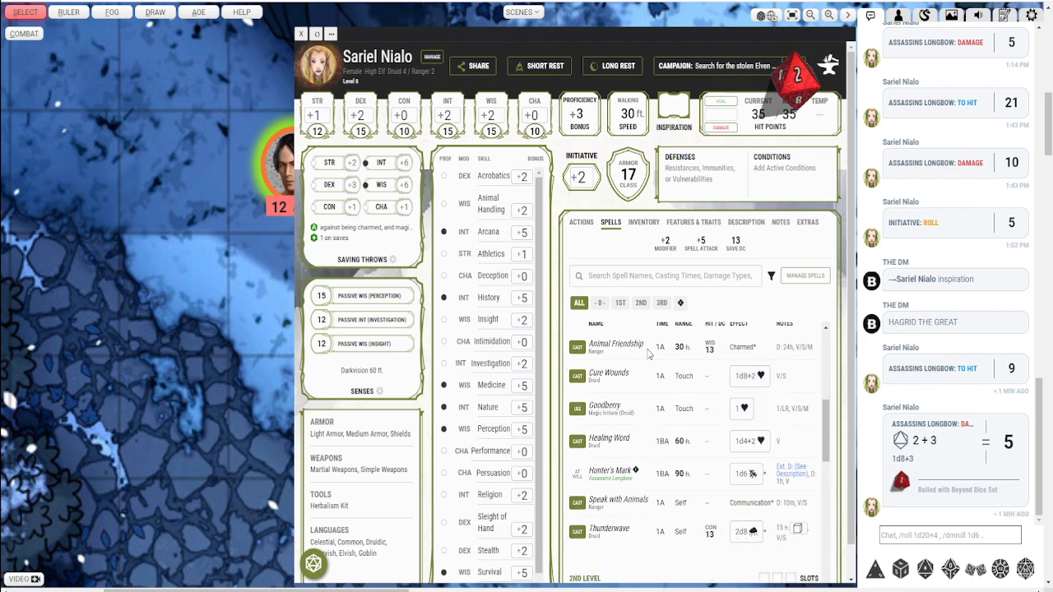
left_click(648, 407)
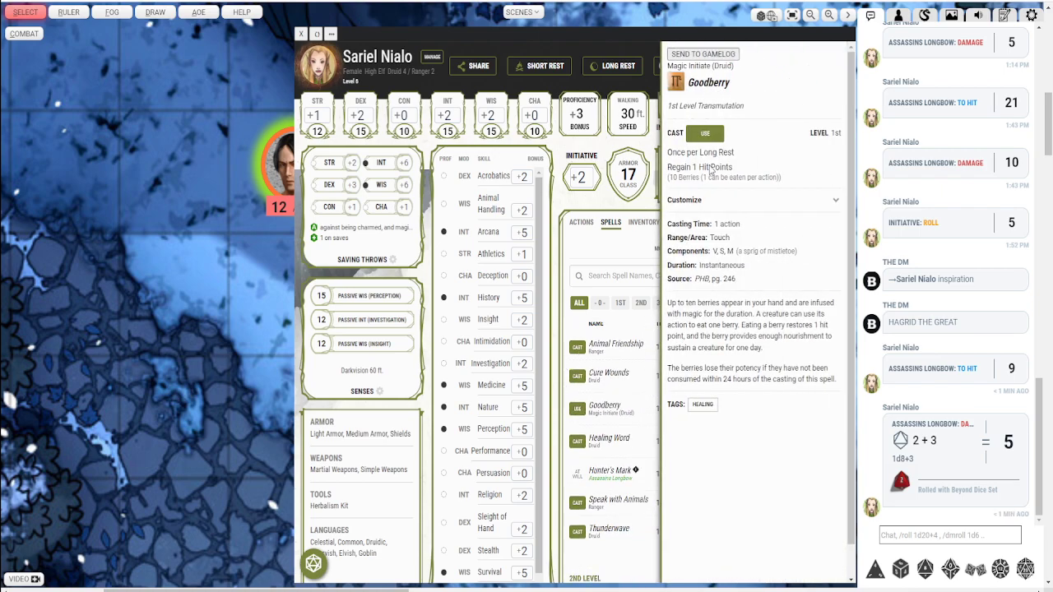
left_click(705, 55)
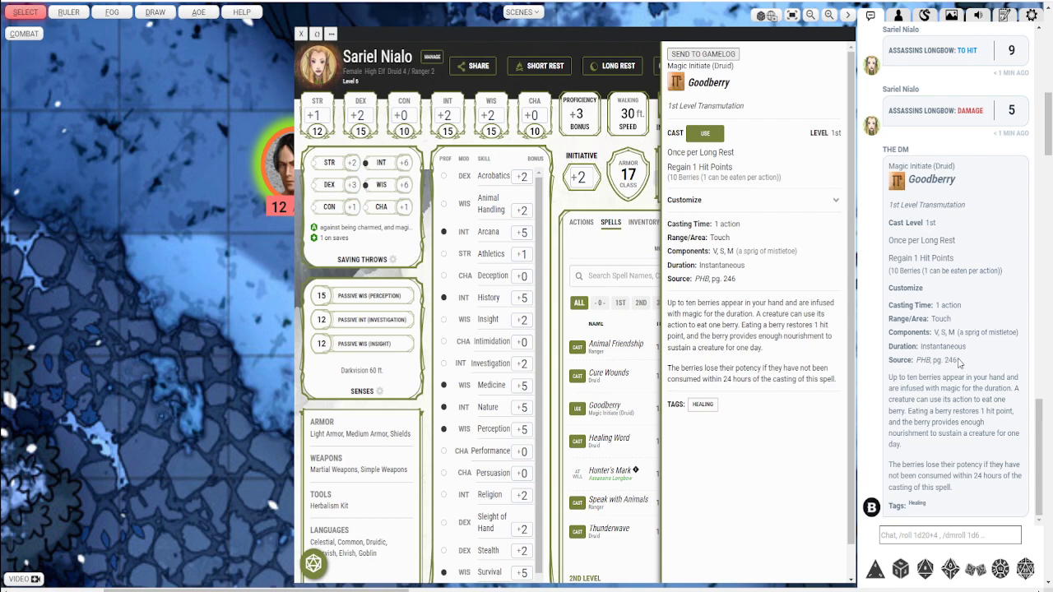
left_click(299, 35)
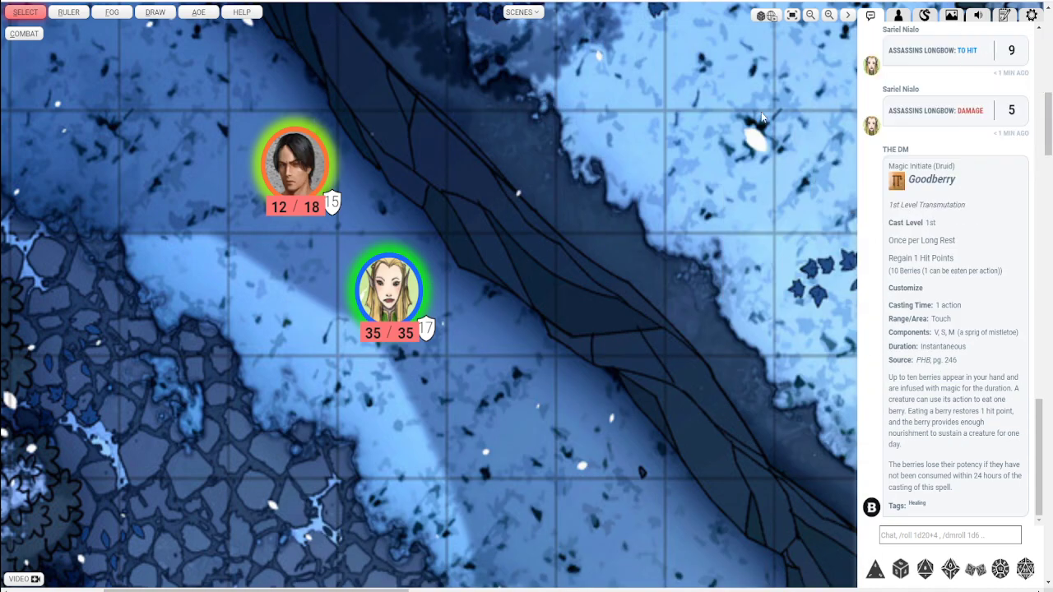
Step: Search the Monsters list for 'yeti' to show Yeti, Yeti Tyke and Abominable Yeti
left_click(899, 16)
left_click(928, 18)
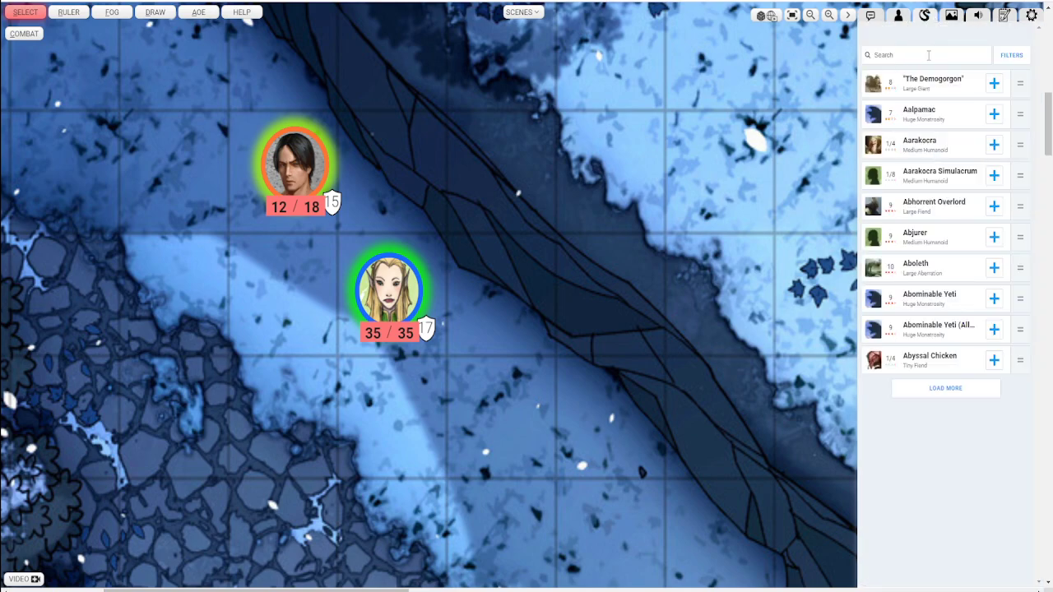
scroll(590, 196, "down", 3)
left_click_drag(640, 247, 548, 244)
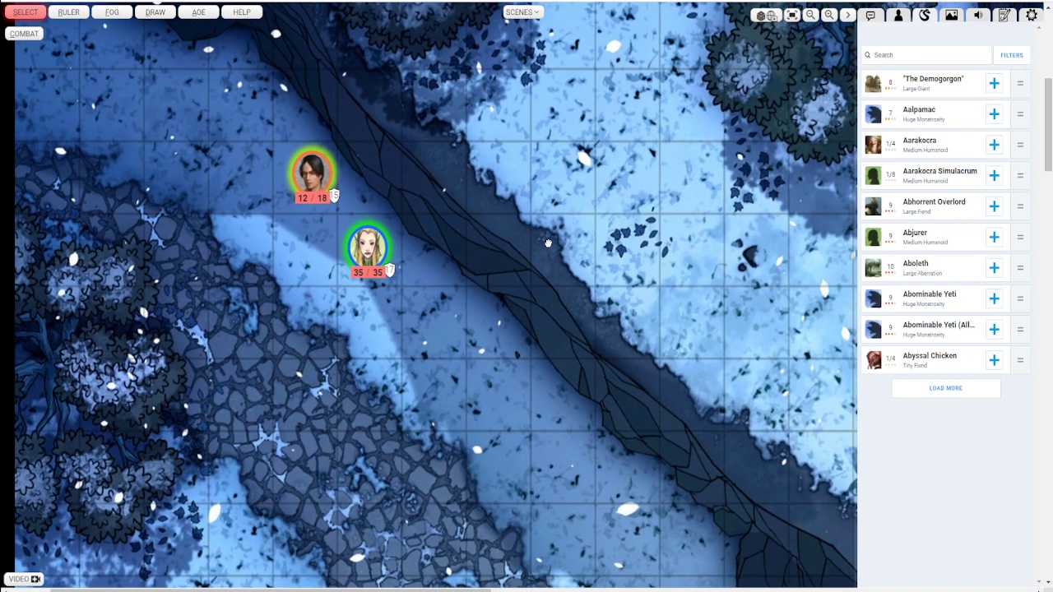
left_click(908, 51)
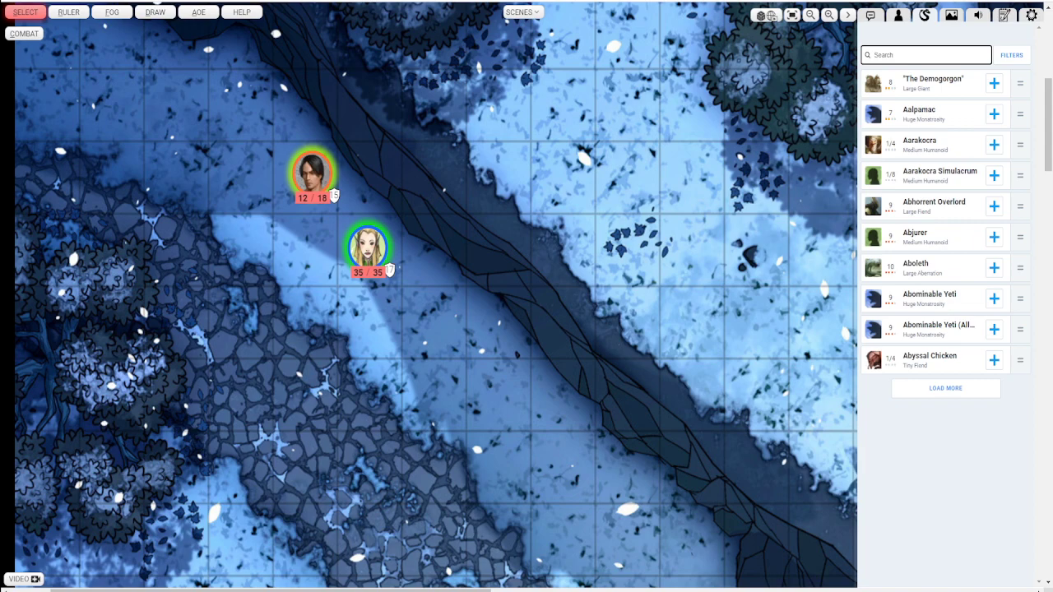
type("yeti")
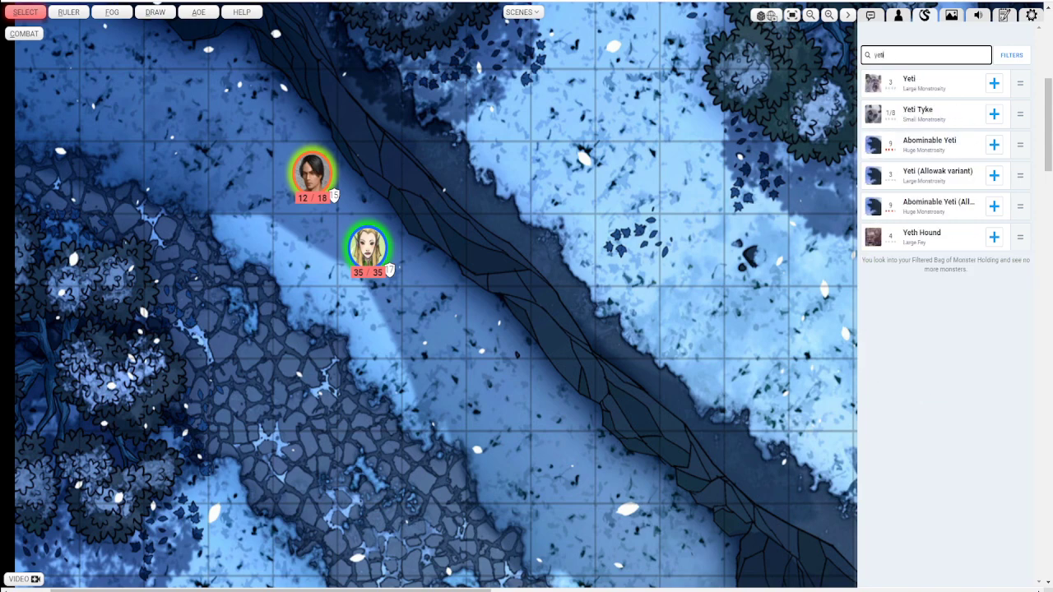
Step: Add Yeti tokens and spread the three of them along the snowy path
left_click(994, 83)
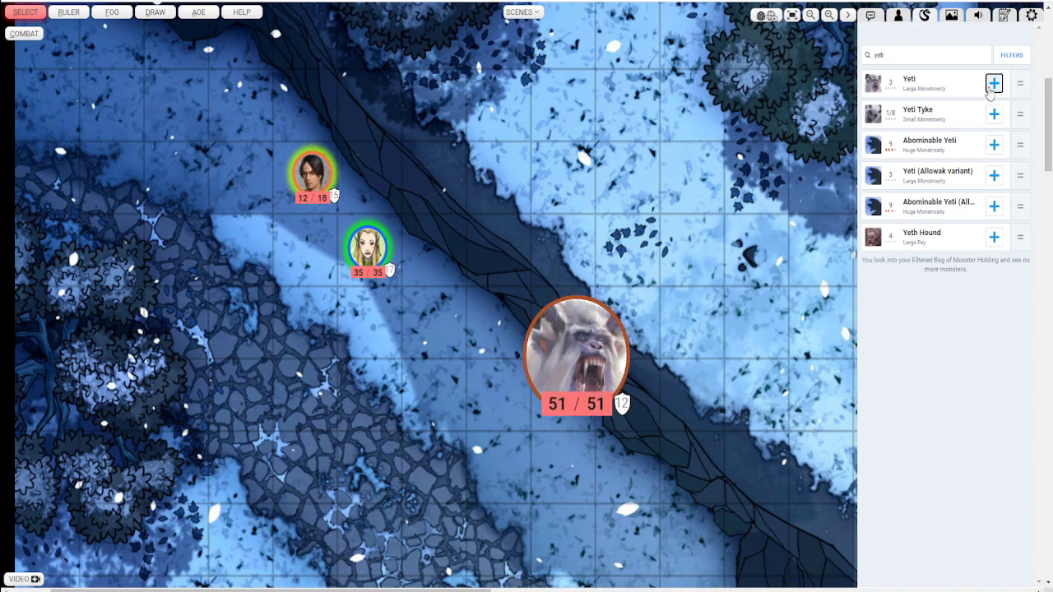
left_click(993, 83)
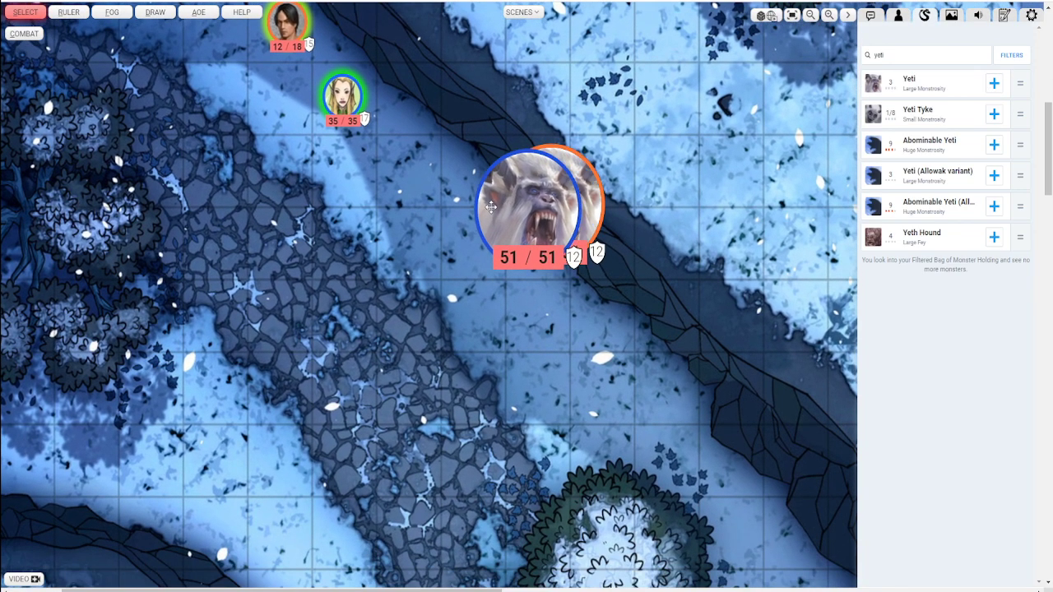
left_click_drag(527, 206, 409, 250)
left_click_drag(541, 213, 576, 378)
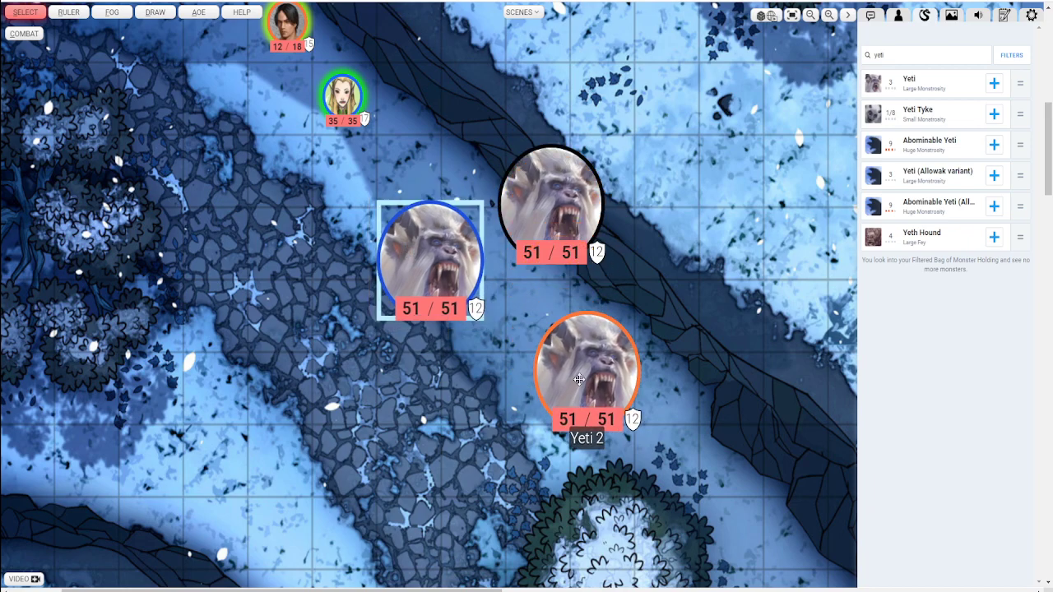
left_click_drag(672, 152, 669, 245)
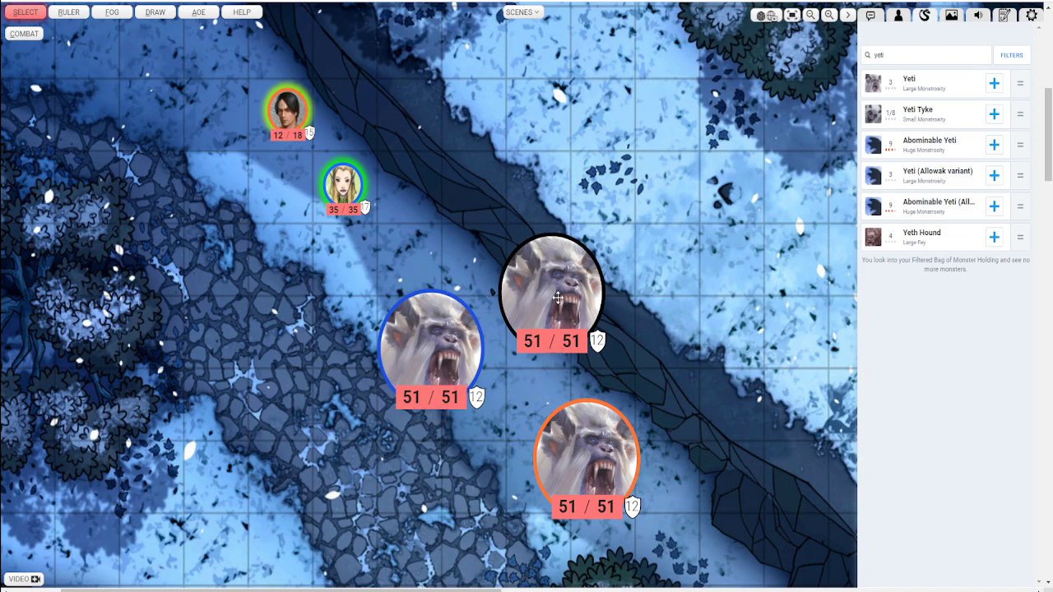
Step: Damage the blue Yeti by 5 to 46 HP and the black-ringed Yeti to 36 HP
left_click_drag(413, 397, 387, 393)
double_click(411, 398)
type("46")
key("BackSpace")
key("BackSpace")
type("-5")
key("Return")
left_click_drag(527, 327, 522, 323)
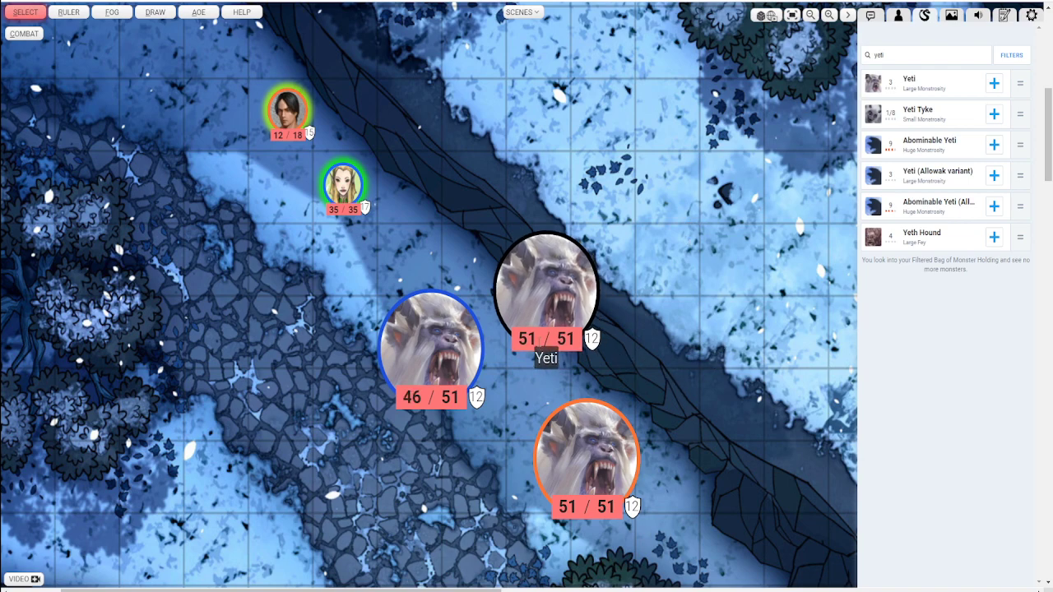
left_click(526, 339)
type("-1")
key("Return")
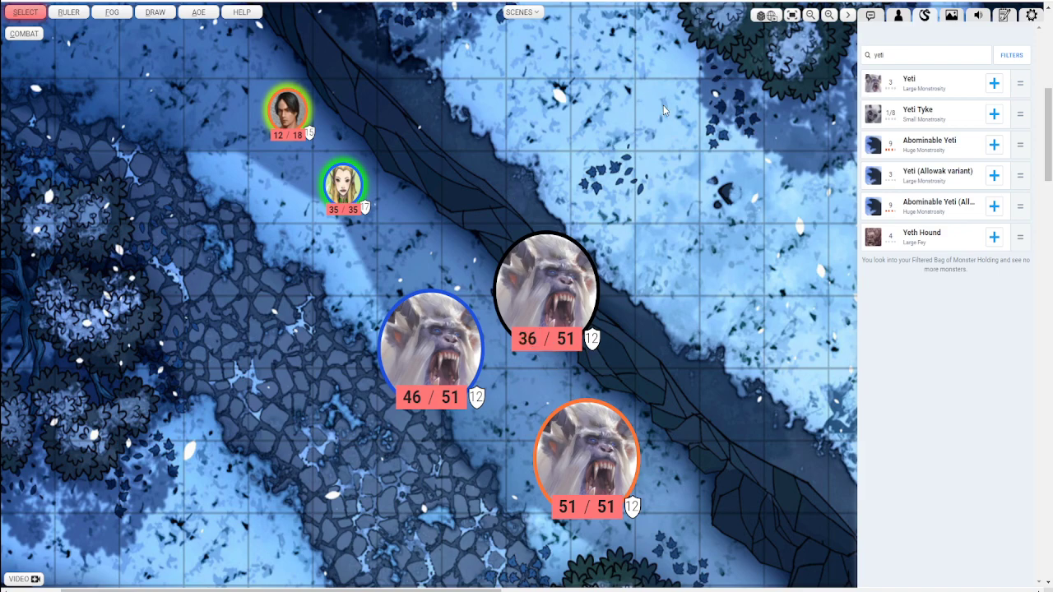
scroll(591, 129, "down", 2)
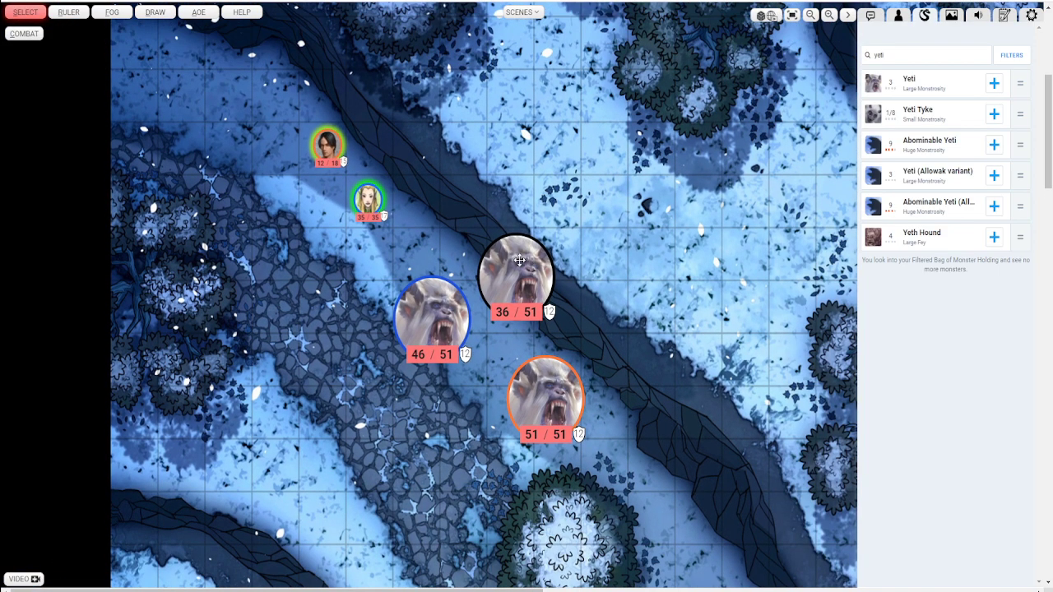
Step: Open the black-ringed Yeti's stat block from its token menu
right_click(520, 261)
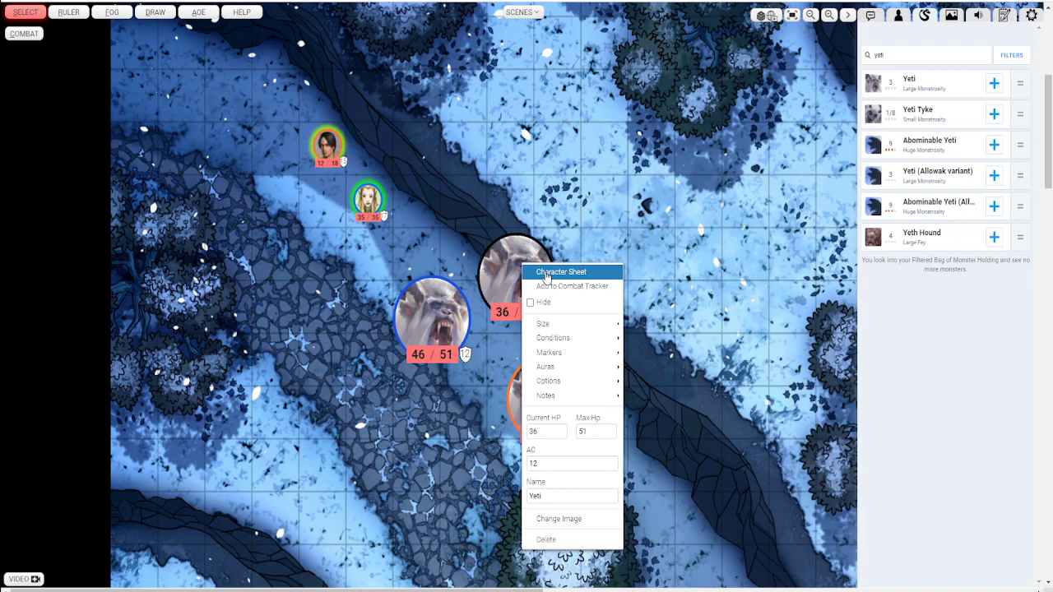
left_click(545, 272)
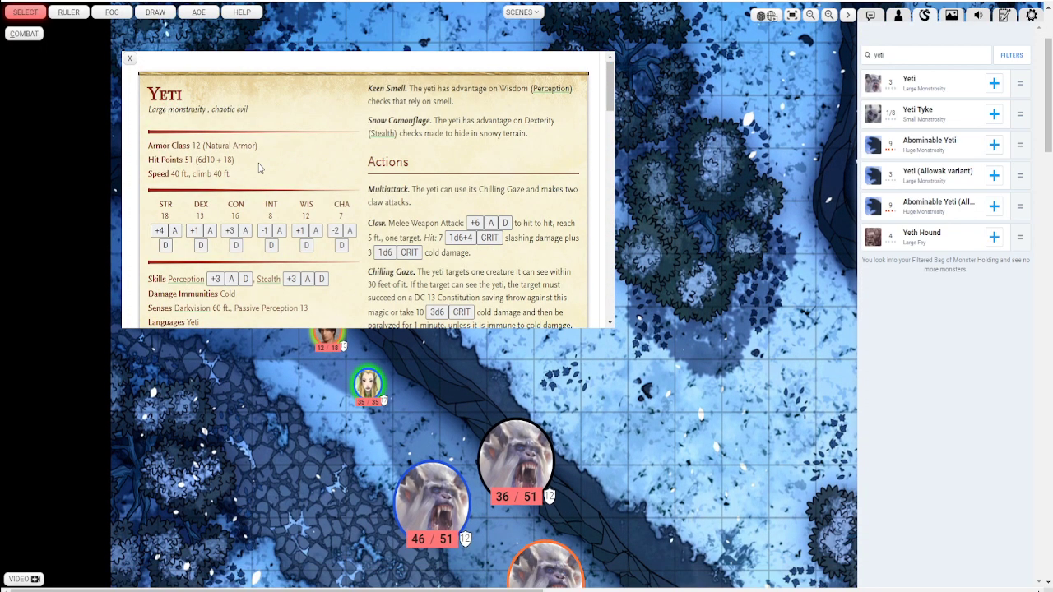
scroll(452, 229, "down", 1)
scroll(452, 229, "down", 3)
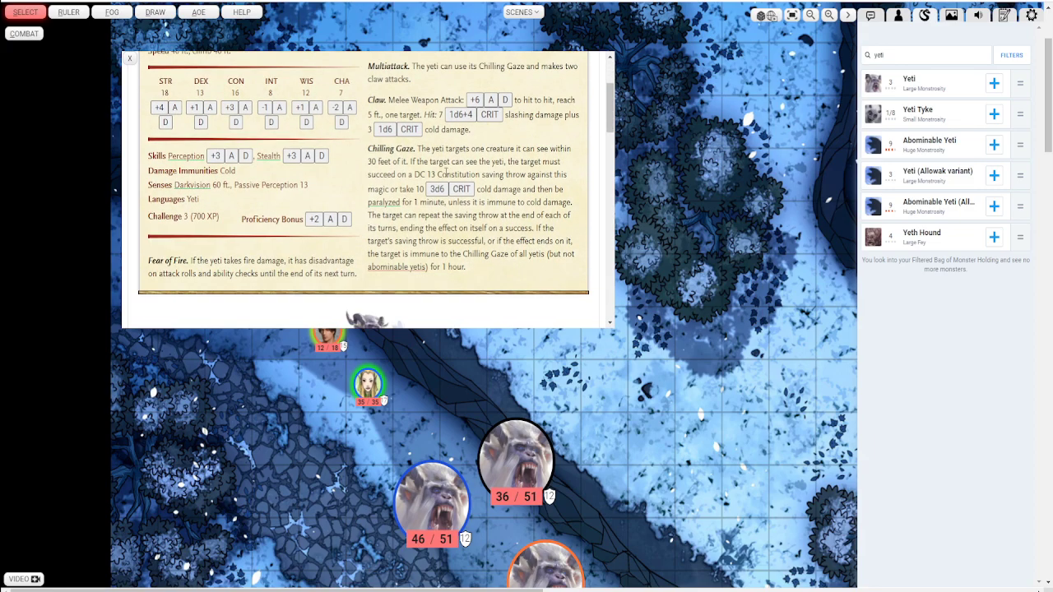
scroll(434, 172, "up", 4)
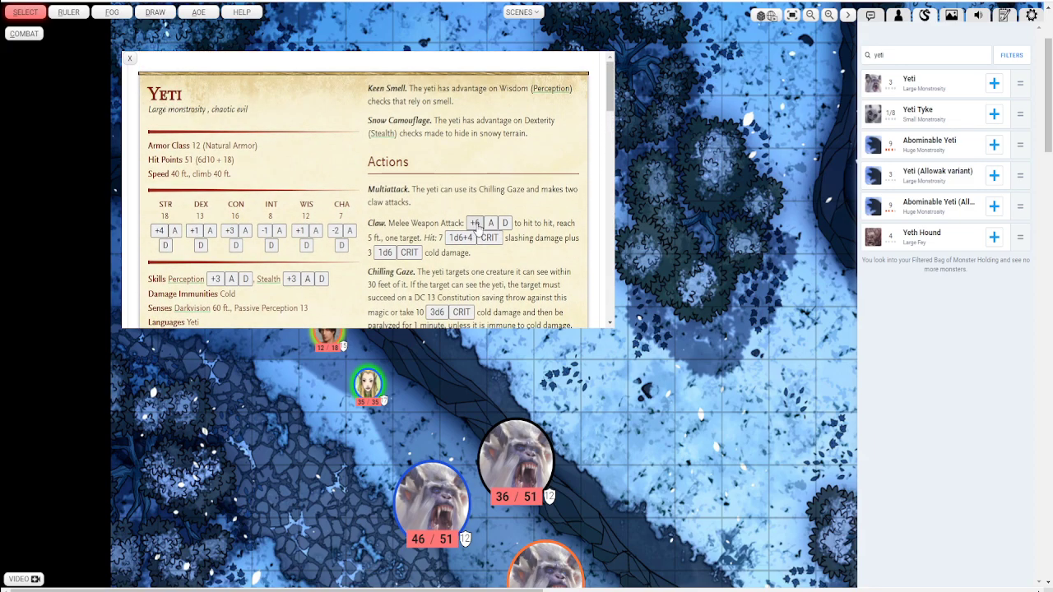
Step: Roll the Yeti's Claw attack (22), slashing (5) and cold damage (2), revealed to players
left_click(476, 224)
left_click(870, 15)
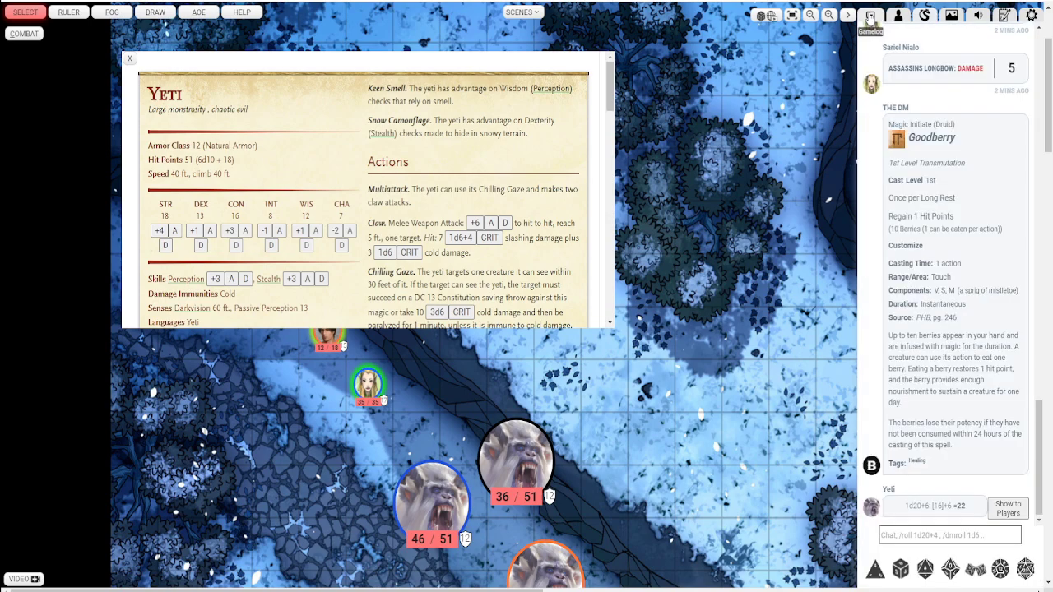
left_click(1005, 515)
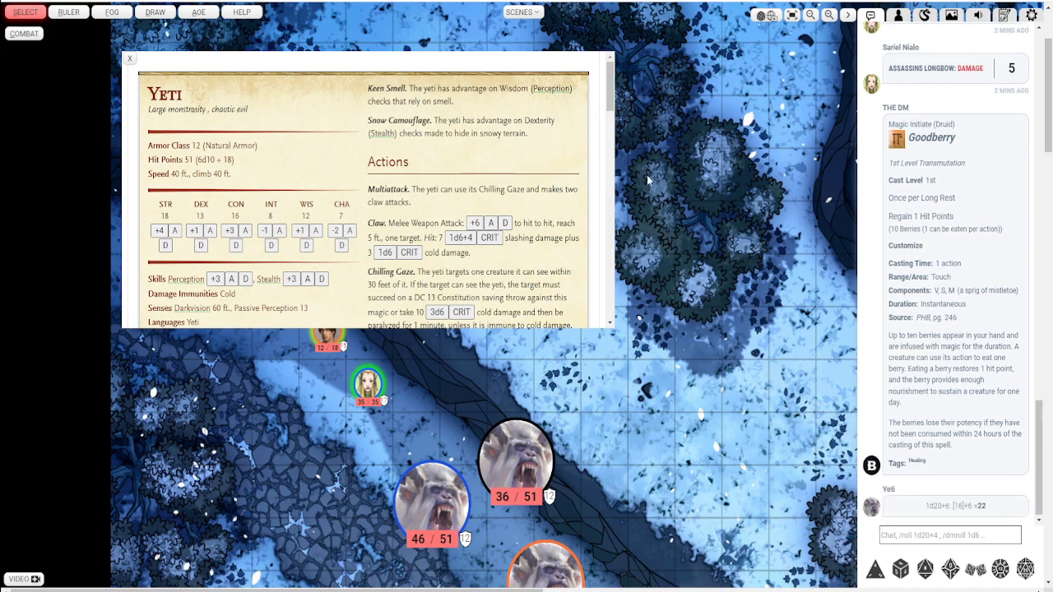
left_click(461, 239)
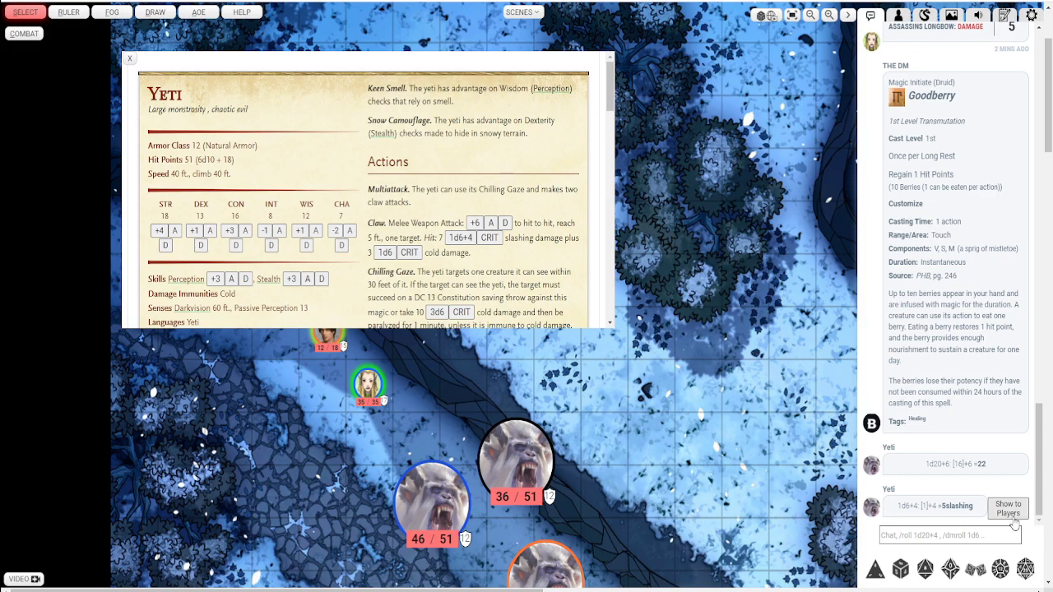
left_click(1005, 517)
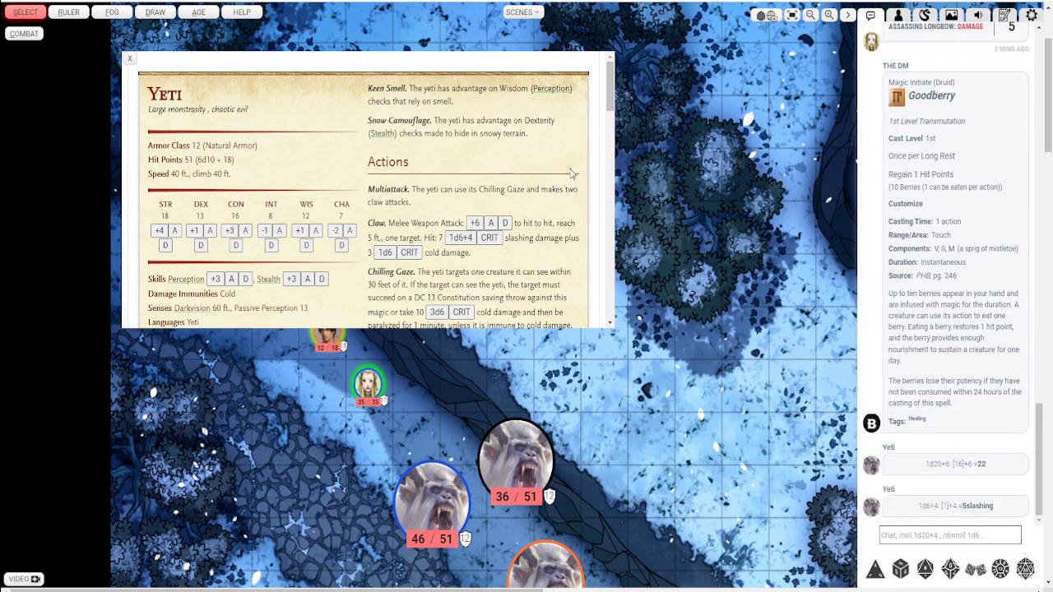
left_click(385, 253)
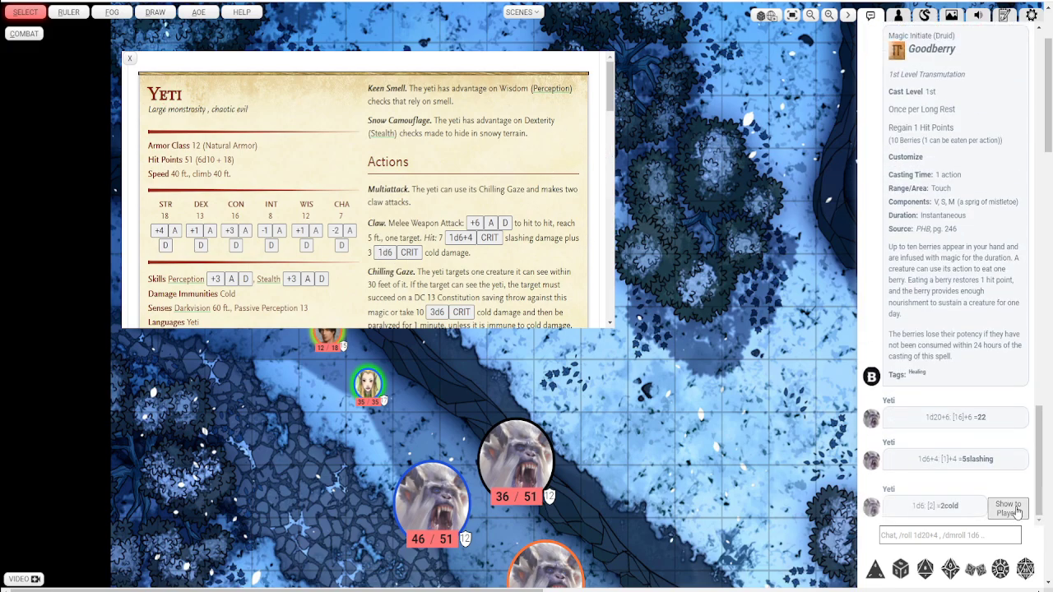
left_click(1012, 510)
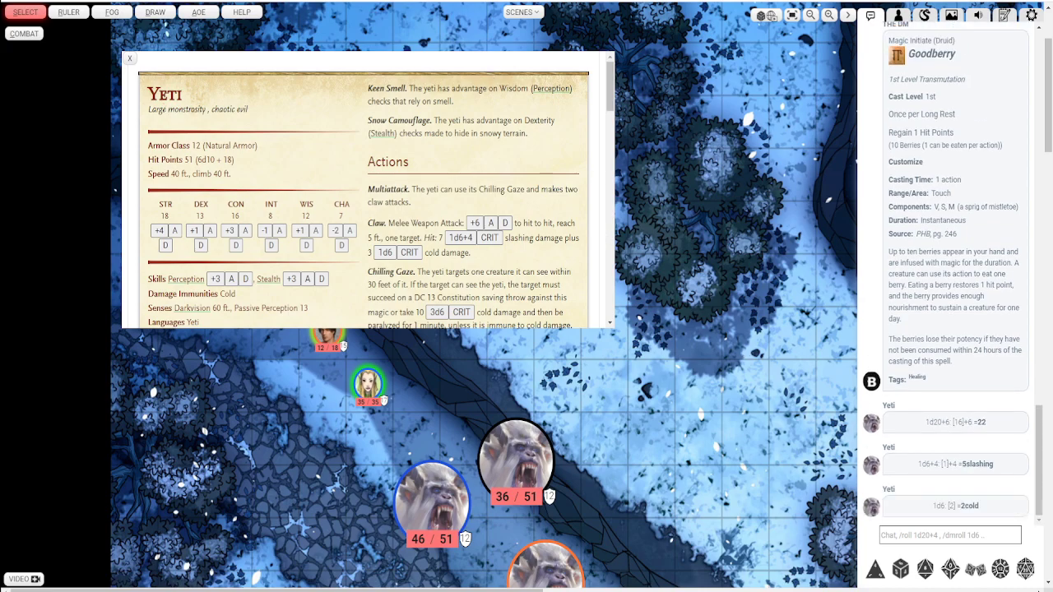
Step: Post the Yeti picture to the game log, view it enlarged, then close the Yeti popup
scroll(372, 223, "down", 5)
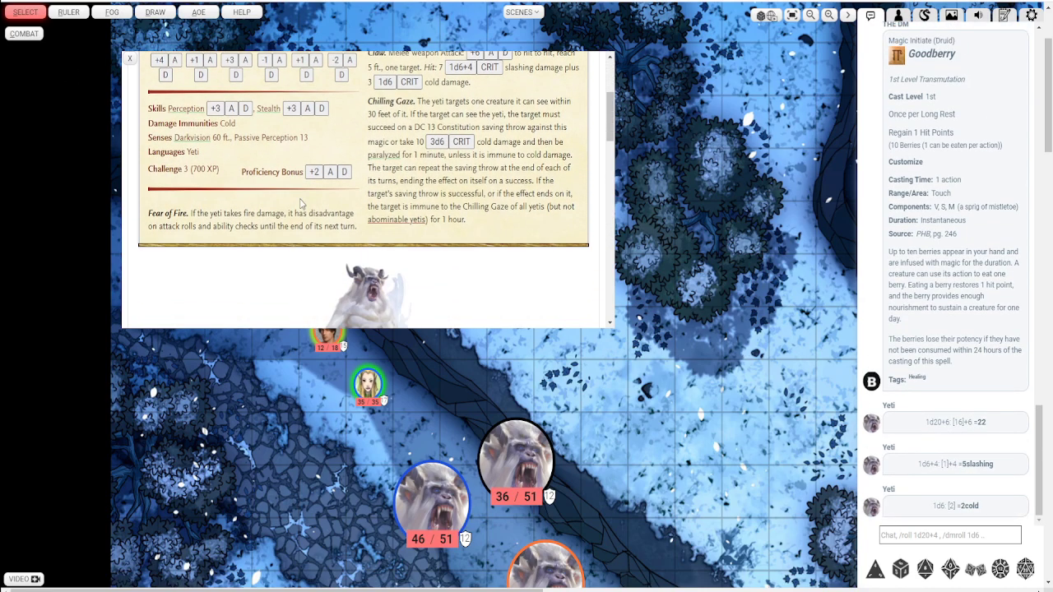
scroll(372, 223, "down", 2)
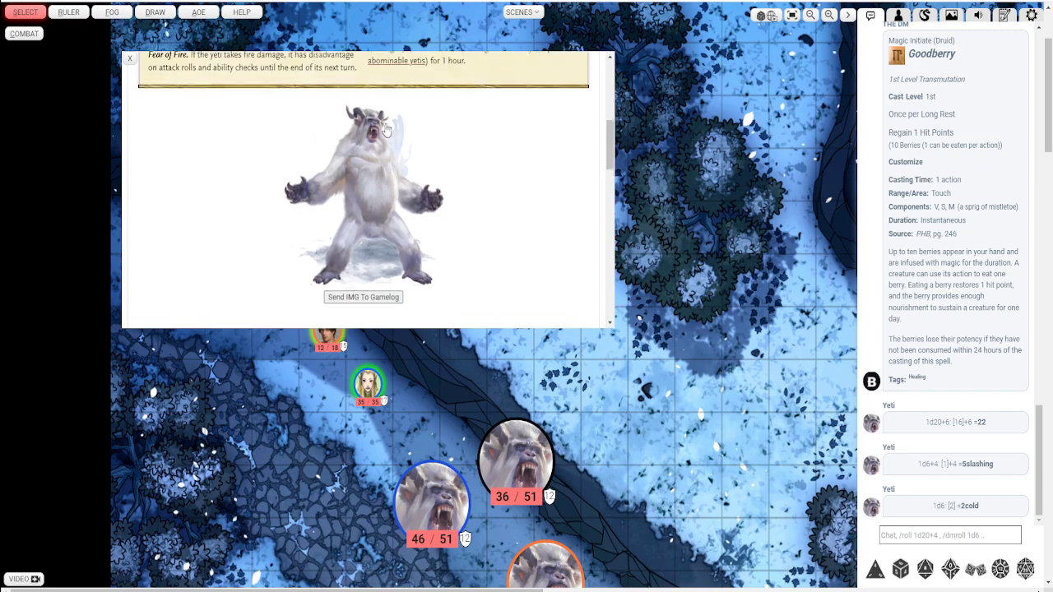
left_click(380, 258)
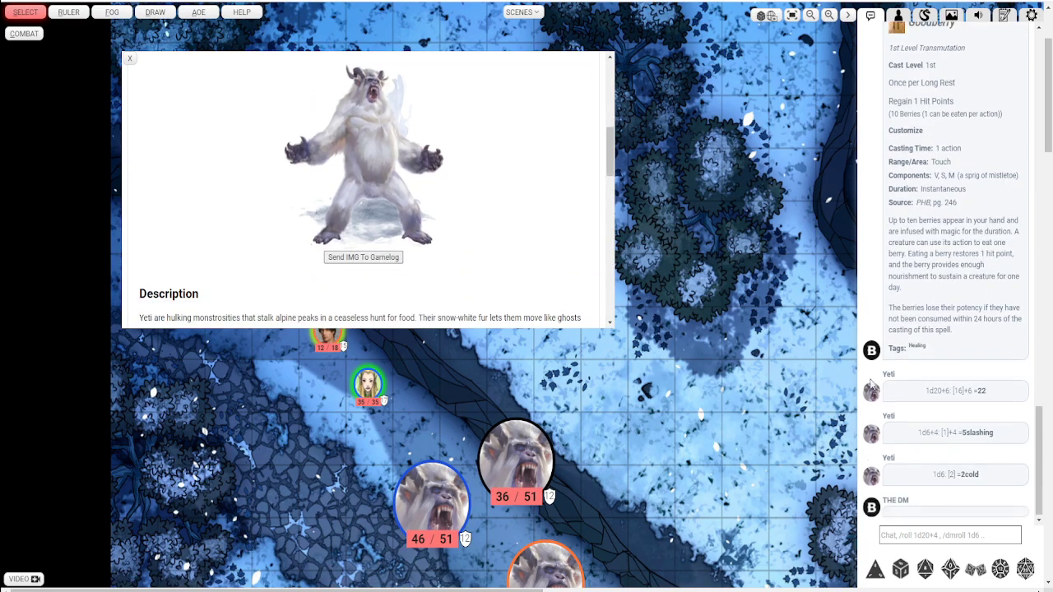
left_click(969, 410)
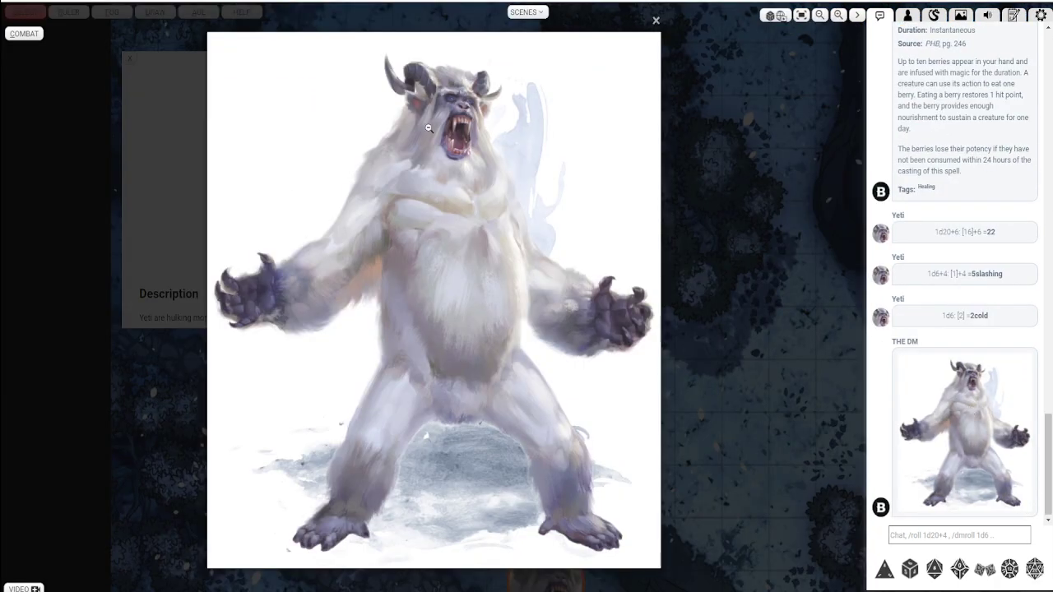
left_click(656, 20)
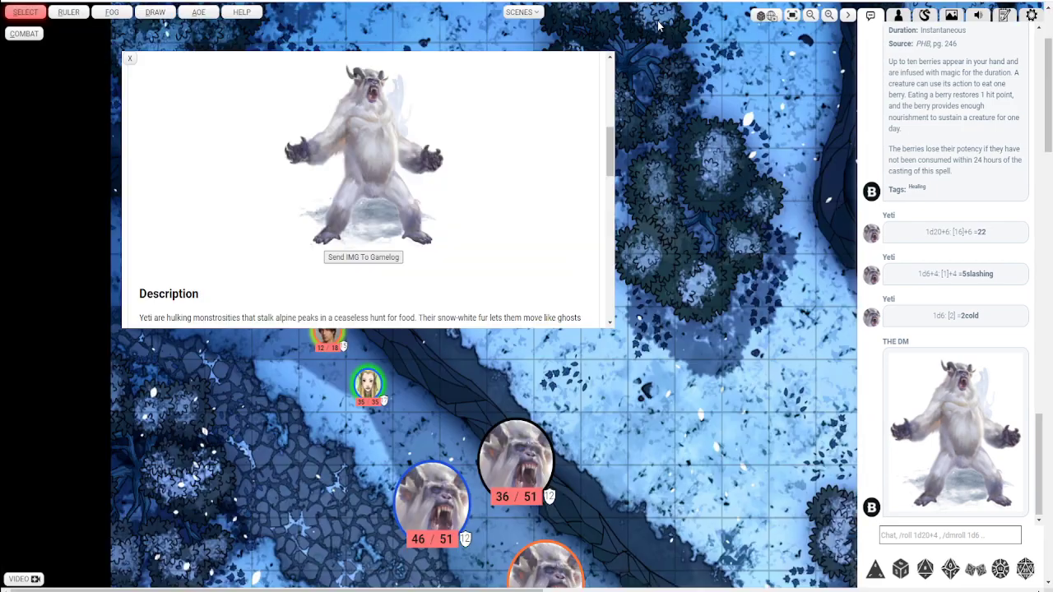
left_click(127, 59)
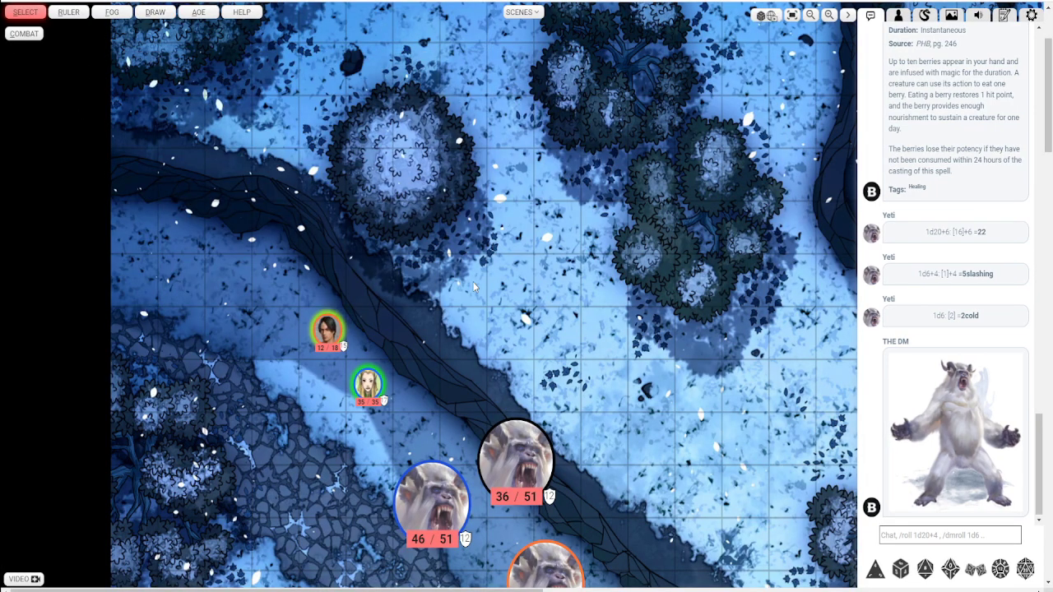
Step: Add the three yetis and both hero tokens to the combat tracker
left_click_drag(350, 263, 601, 550)
scroll(602, 434, "down", 2)
right_click(511, 426)
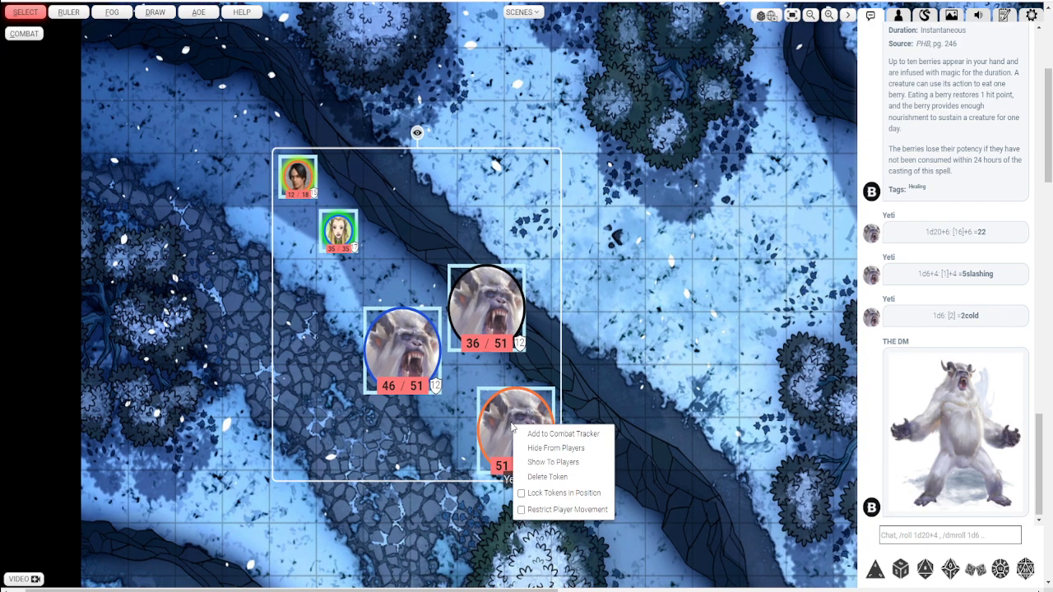
left_click(578, 434)
left_click(175, 187)
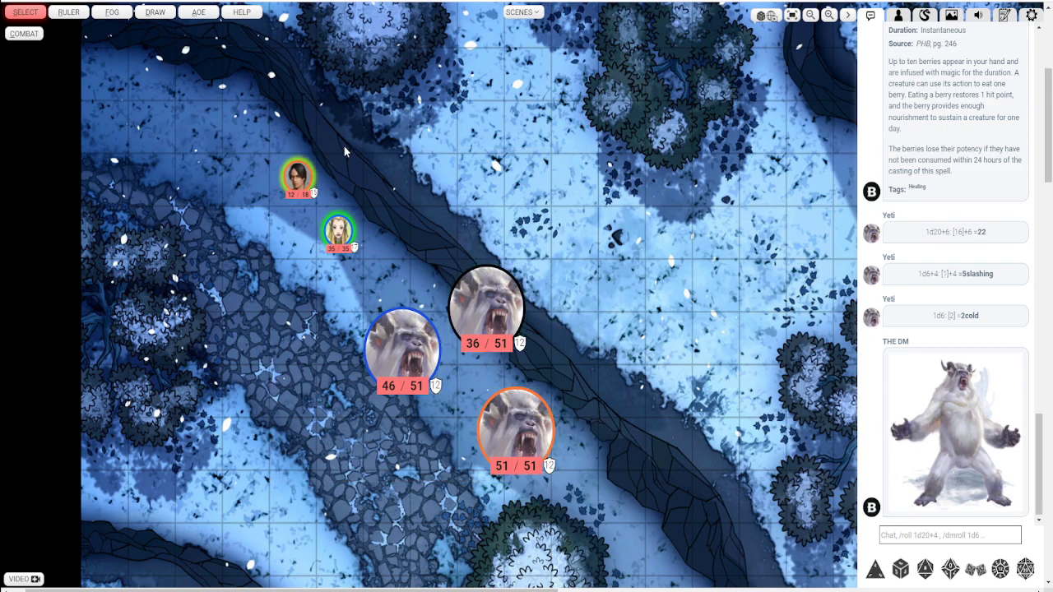
right_click(480, 309)
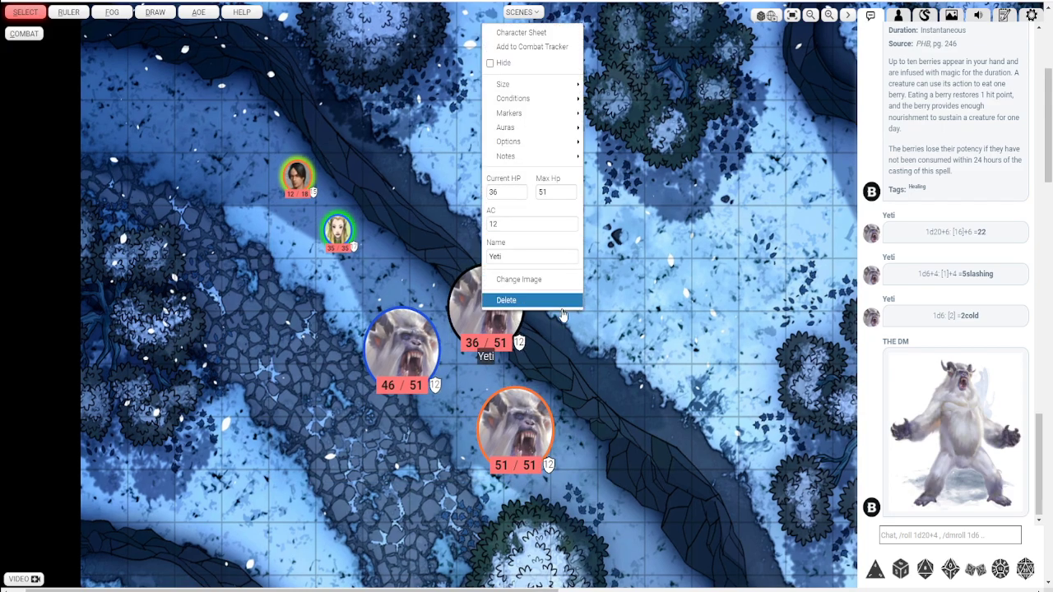
left_click(39, 37)
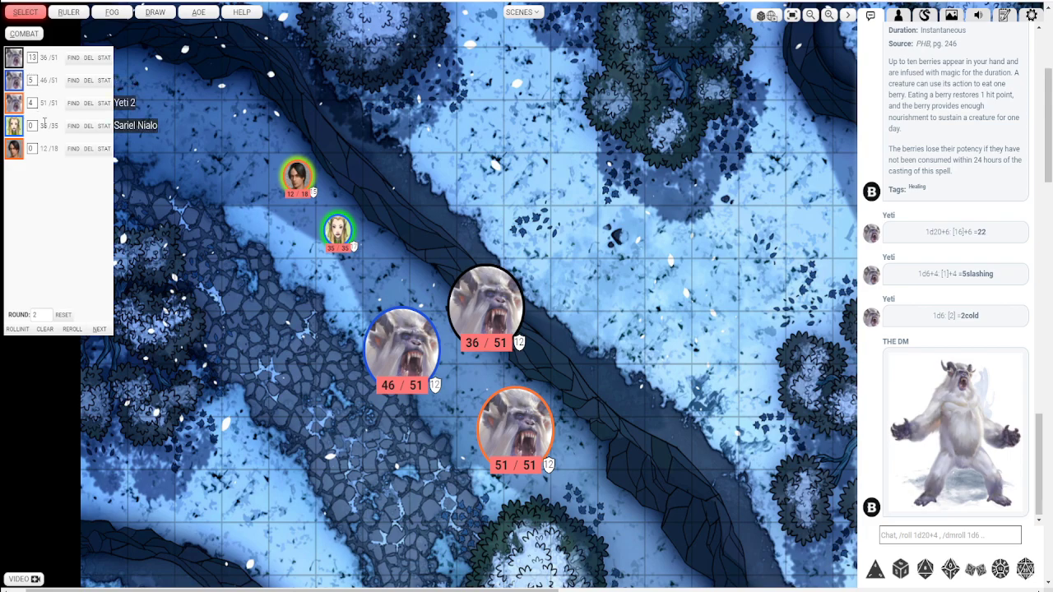
Step: Roll Sariel Nialo's initiative from the character sheet, getting 13
left_click(900, 17)
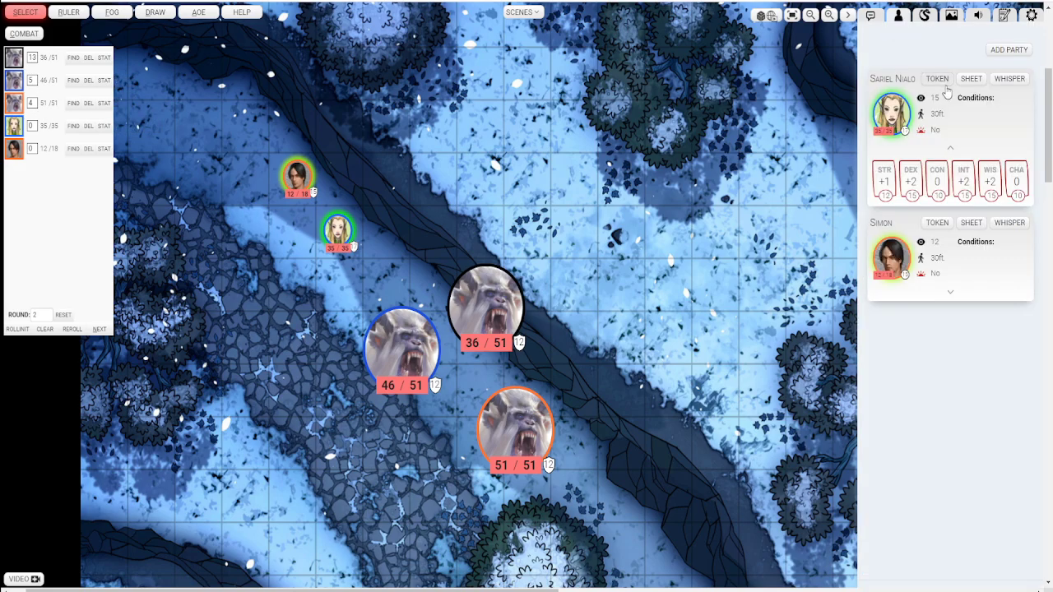
left_click(971, 78)
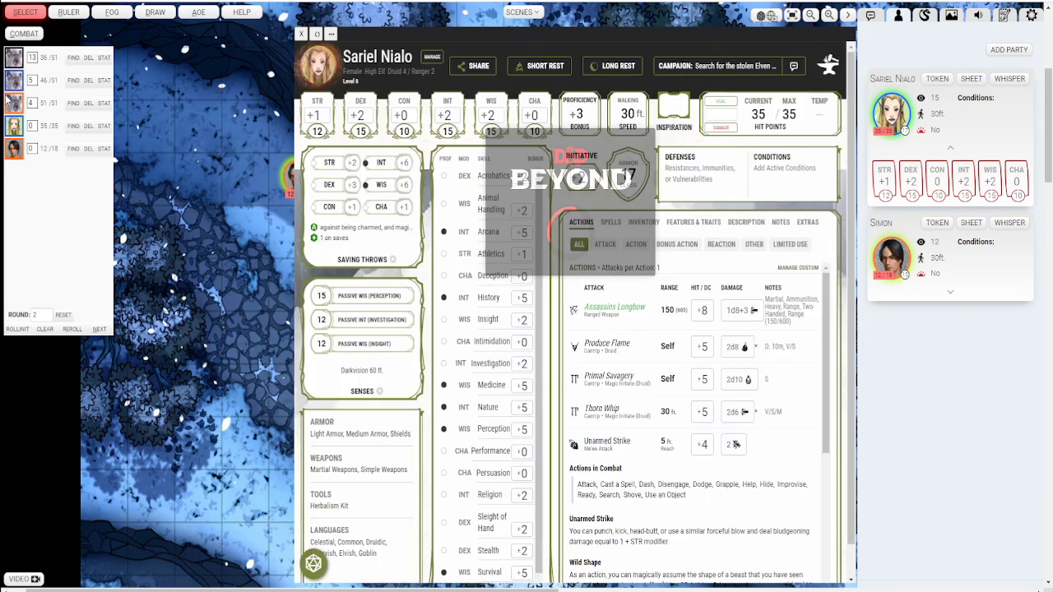
left_click(581, 177)
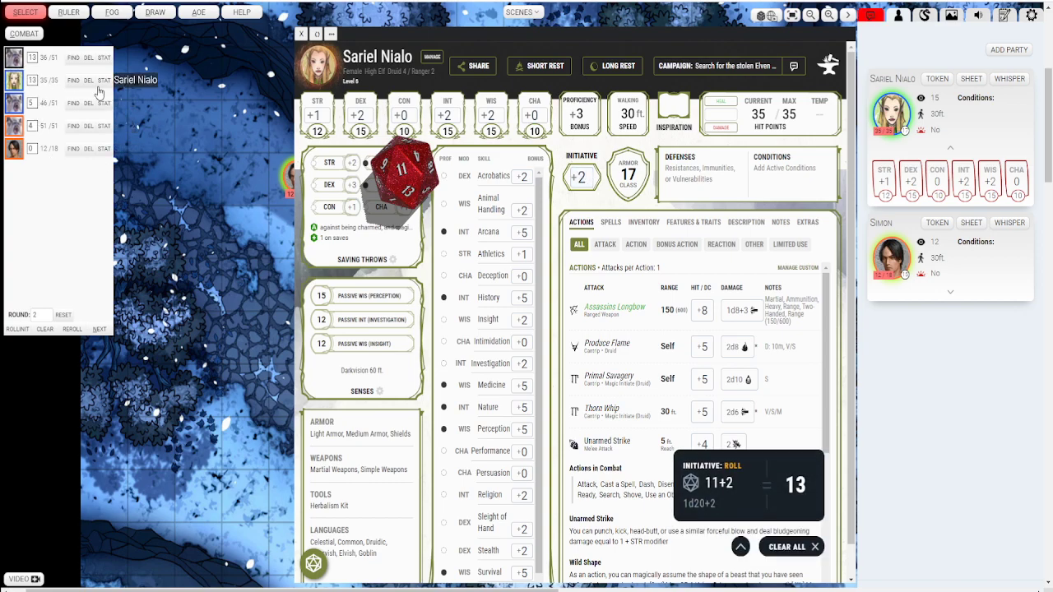
left_click(309, 47)
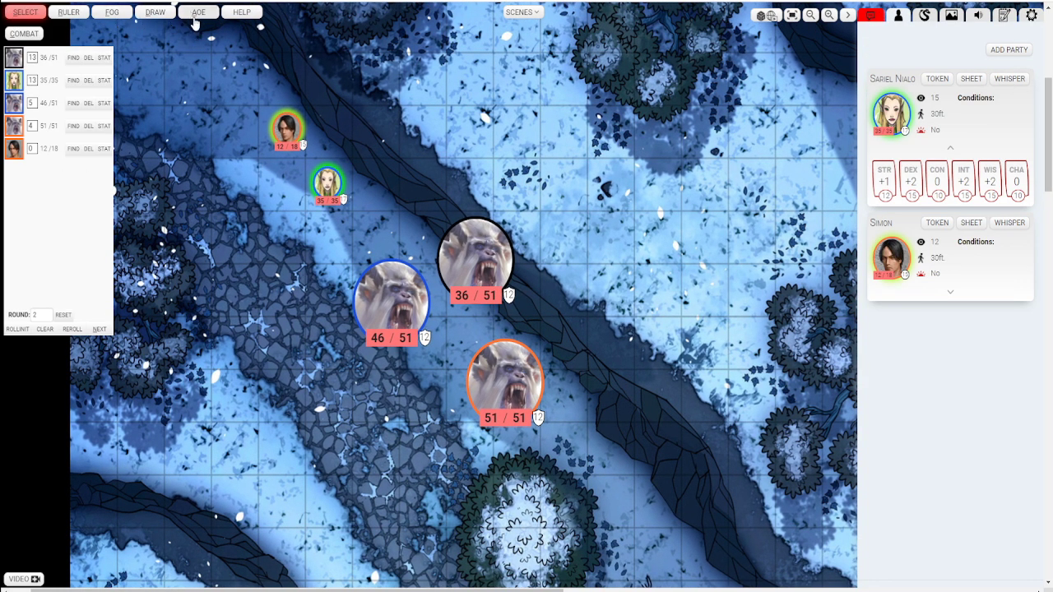
Step: Hide the combat tracker and draw a filled black circle beside the snowy tree
left_click(24, 34)
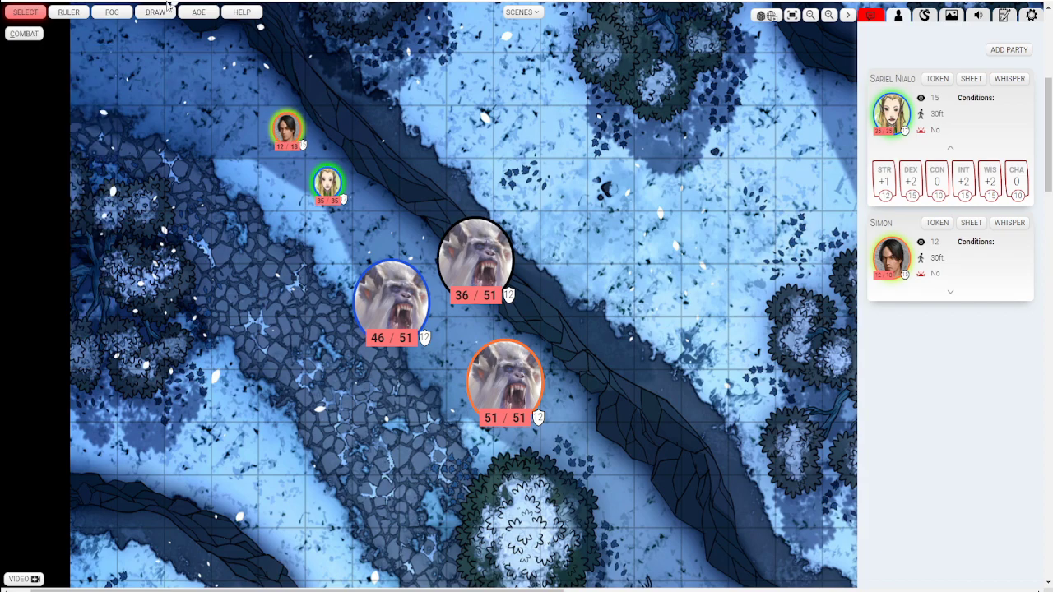
left_click(210, 14)
left_click(168, 16)
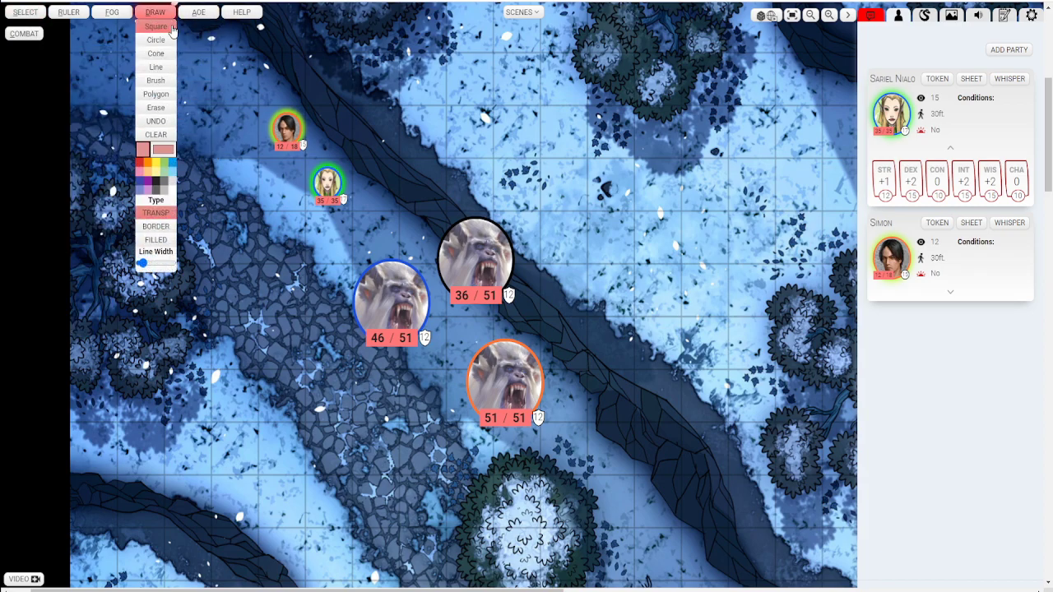
scroll(171, 185, "down", 1)
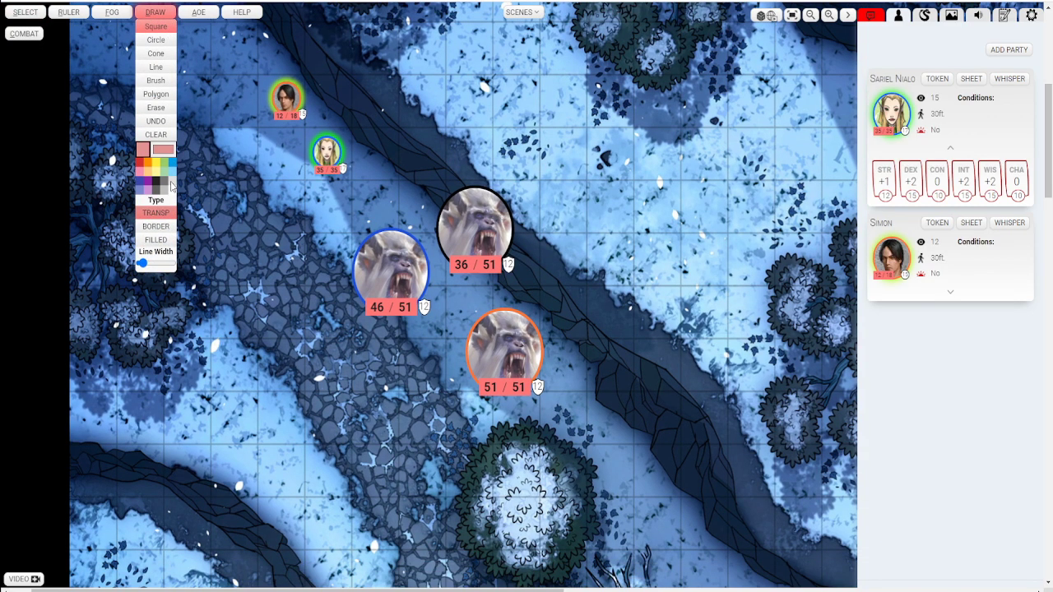
left_click(156, 41)
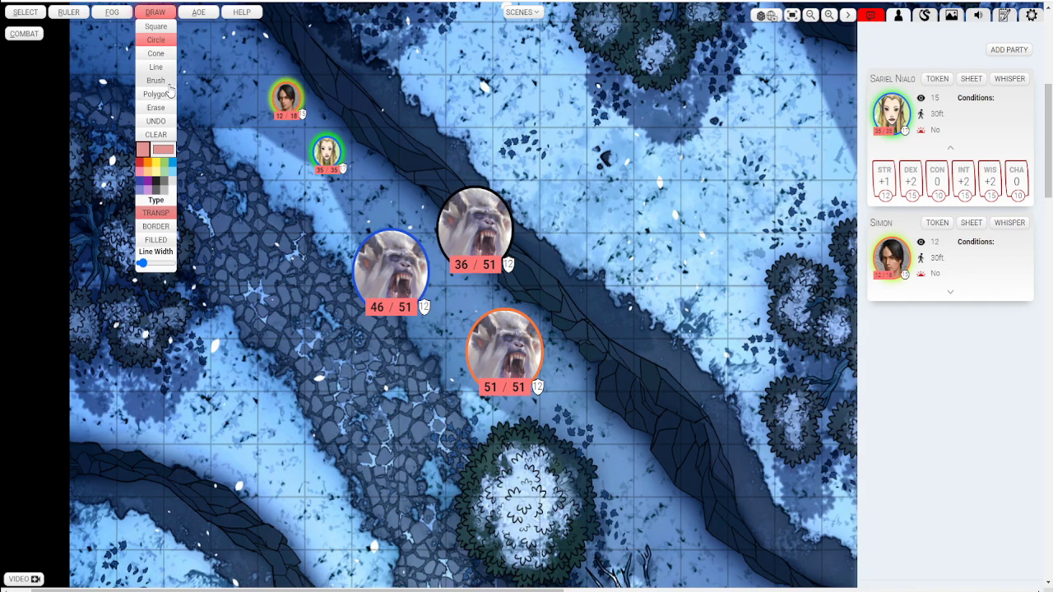
left_click(155, 181)
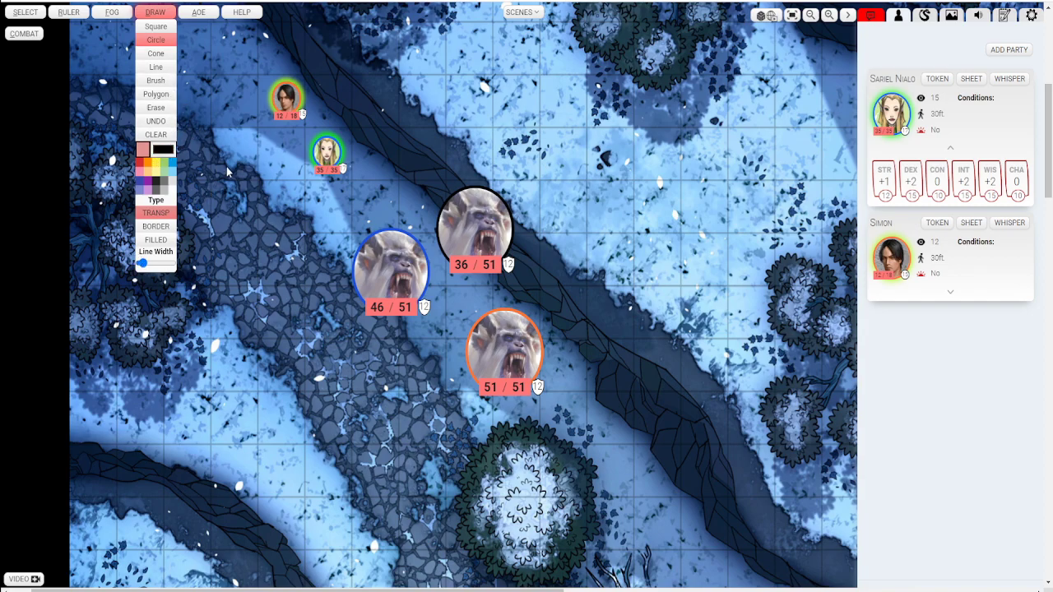
left_click_drag(621, 473, 590, 406)
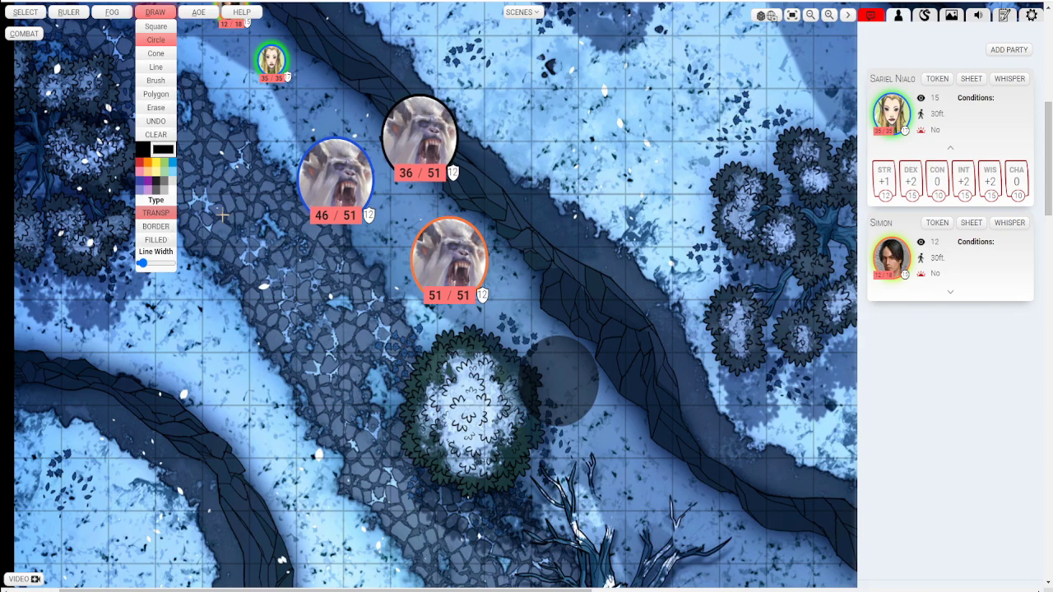
scroll(641, 343, "down", 1)
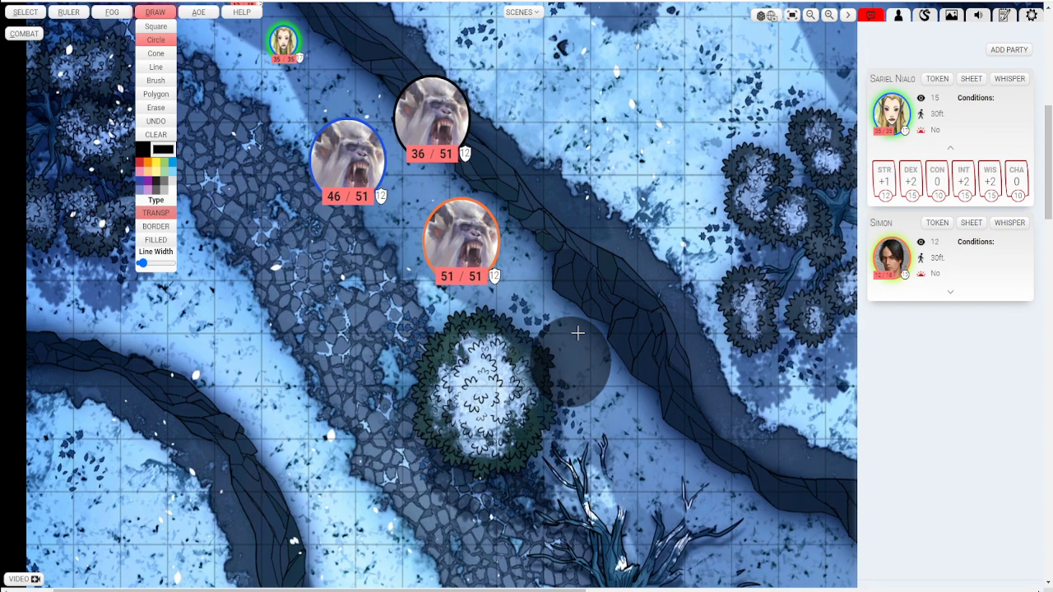
left_click(161, 227)
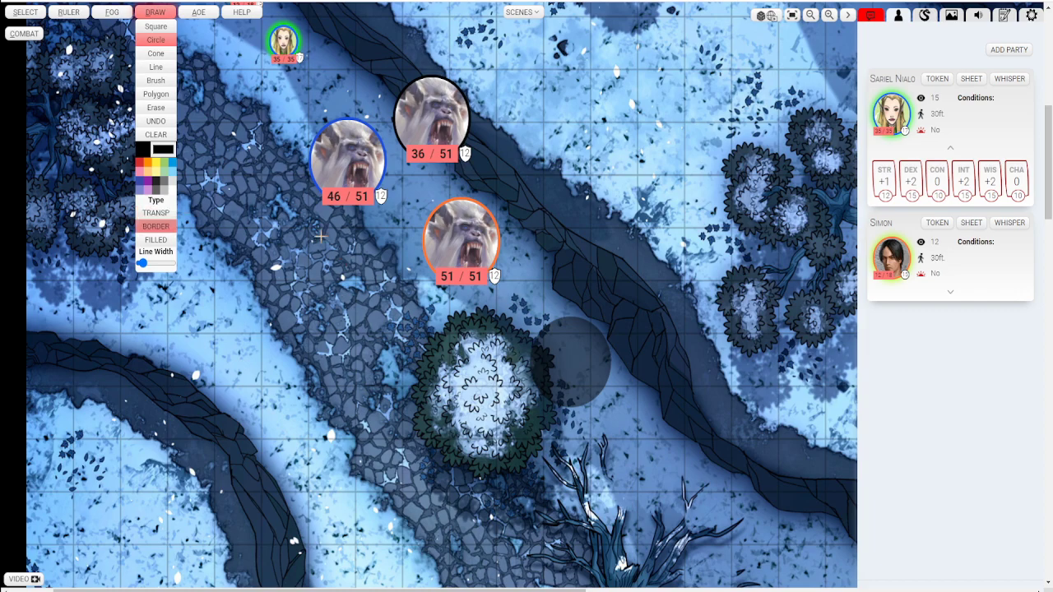
left_click(163, 239)
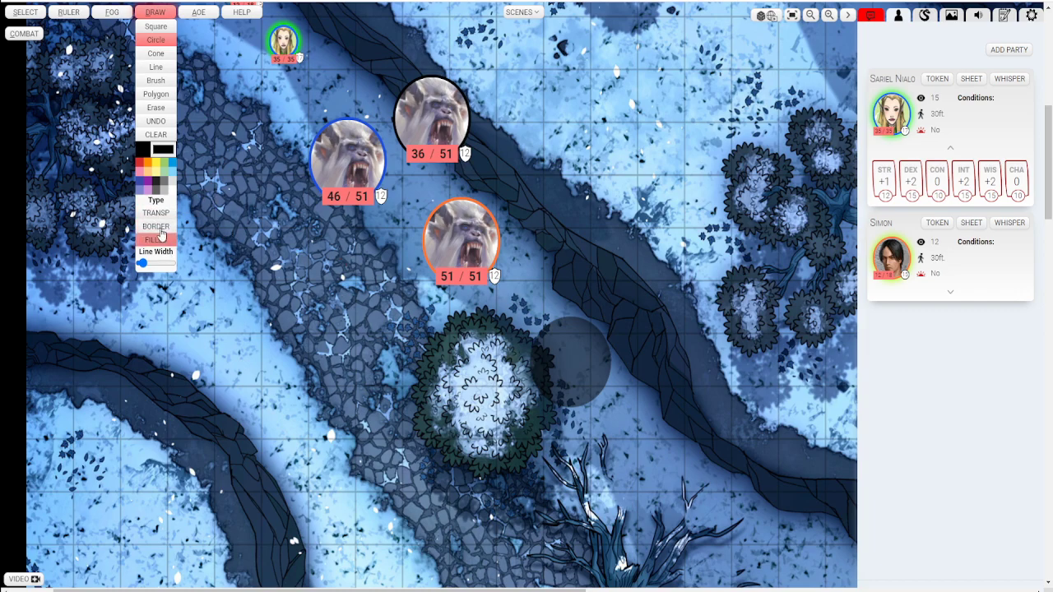
left_click_drag(537, 315, 608, 401)
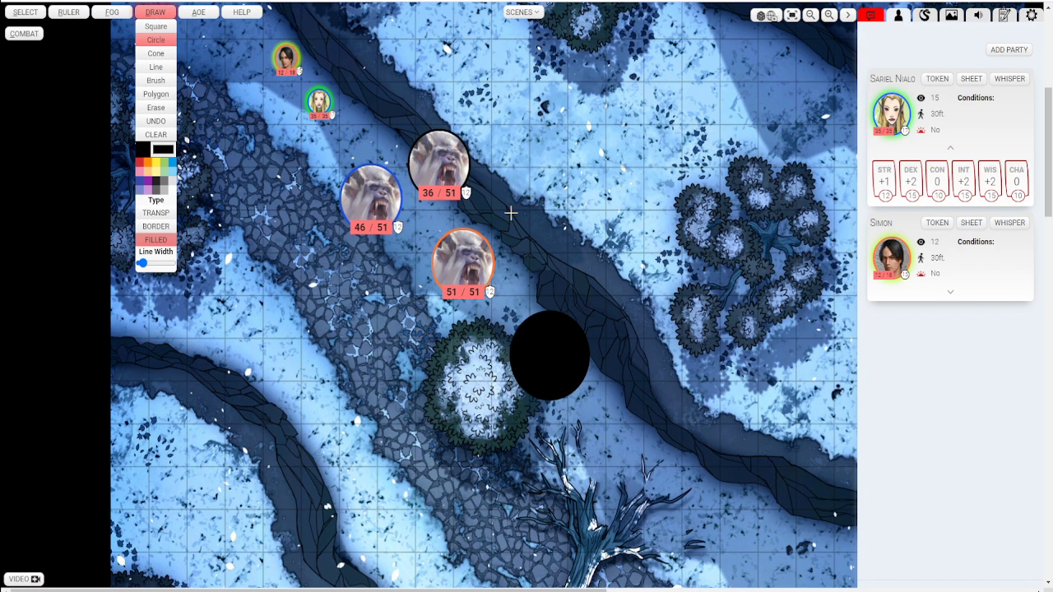
Step: Erase the black circle and close the drawing tools
left_click(157, 109)
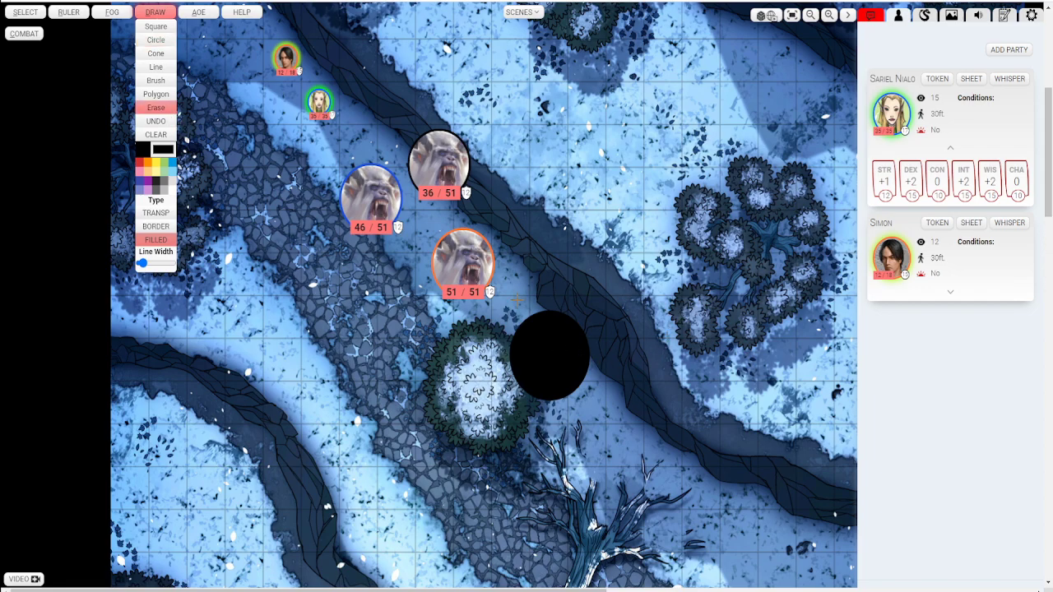
mouse_move(479, 272)
left_mouse_down()
mouse_move(696, 397)
mouse_move(659, 420)
left_mouse_up()
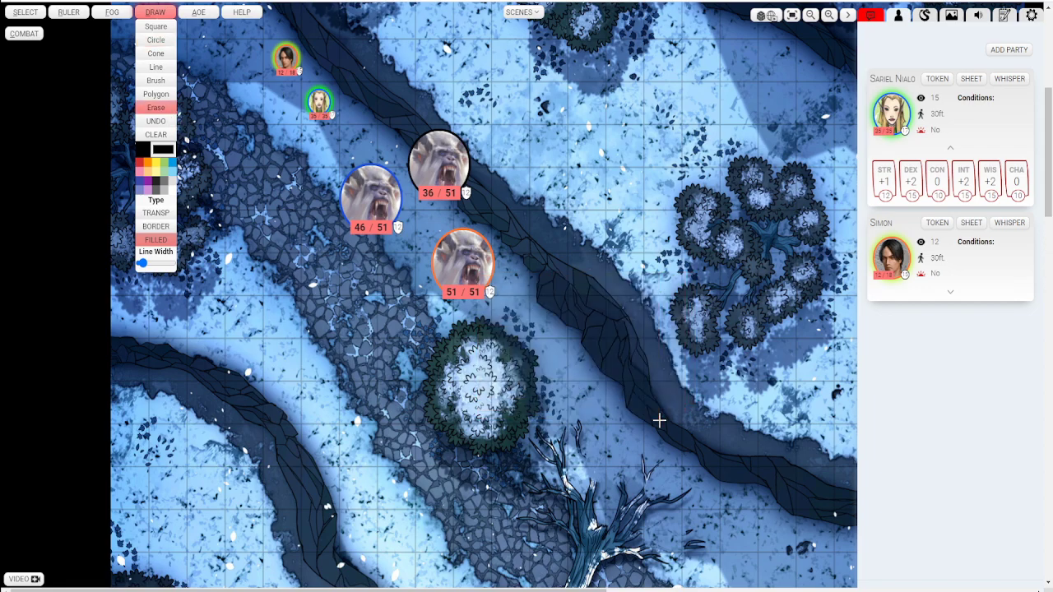
left_click(155, 11)
scroll(456, 238, "up", 3)
scroll(457, 238, "up", 2)
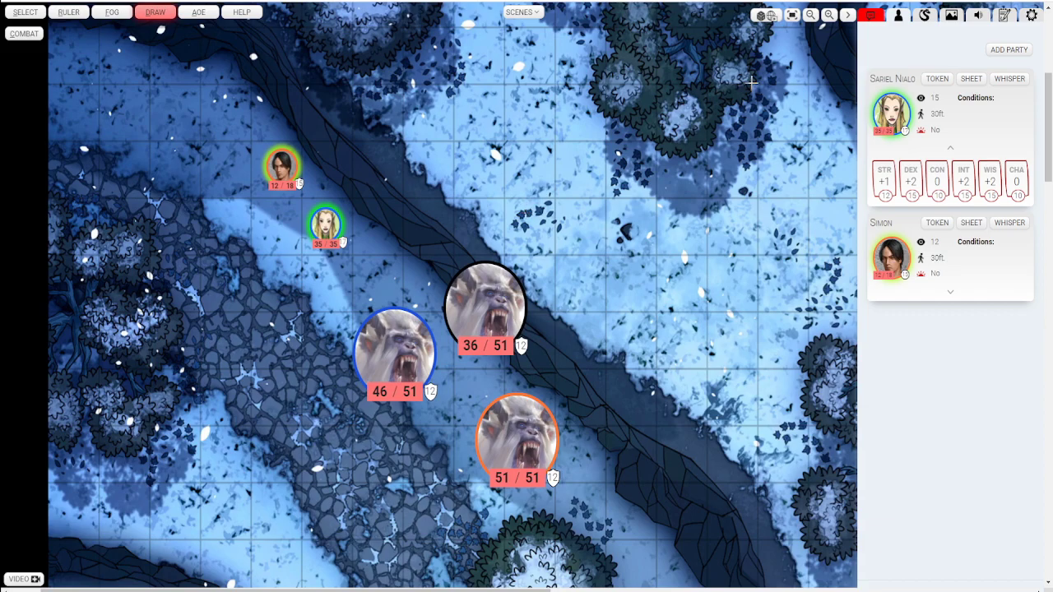
Step: Search monsters for 'roc', add a Roc token and move it beside the yetis
left_click(871, 15)
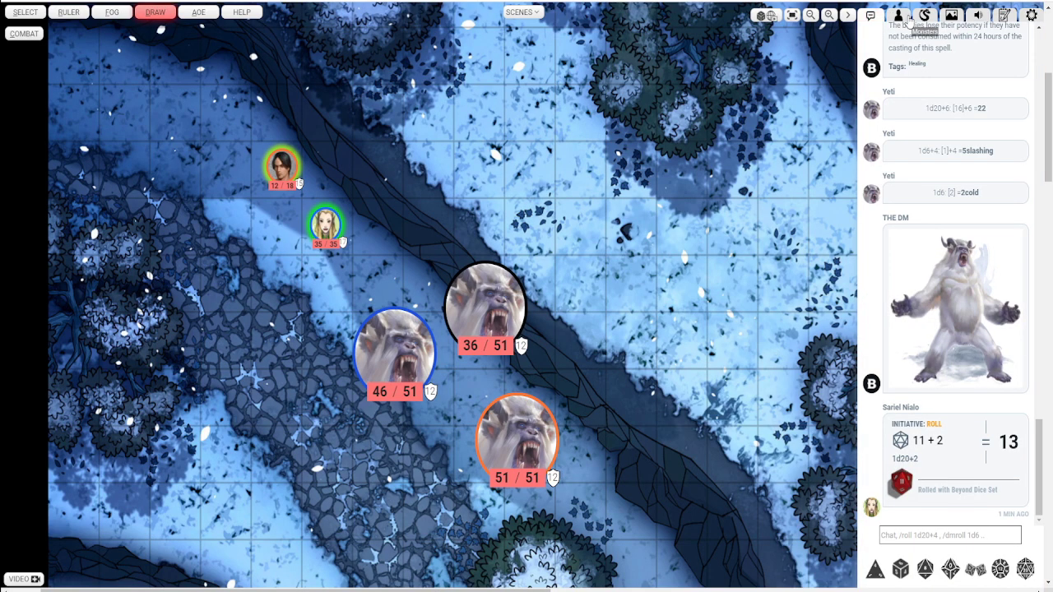
left_click(898, 15)
left_click(924, 16)
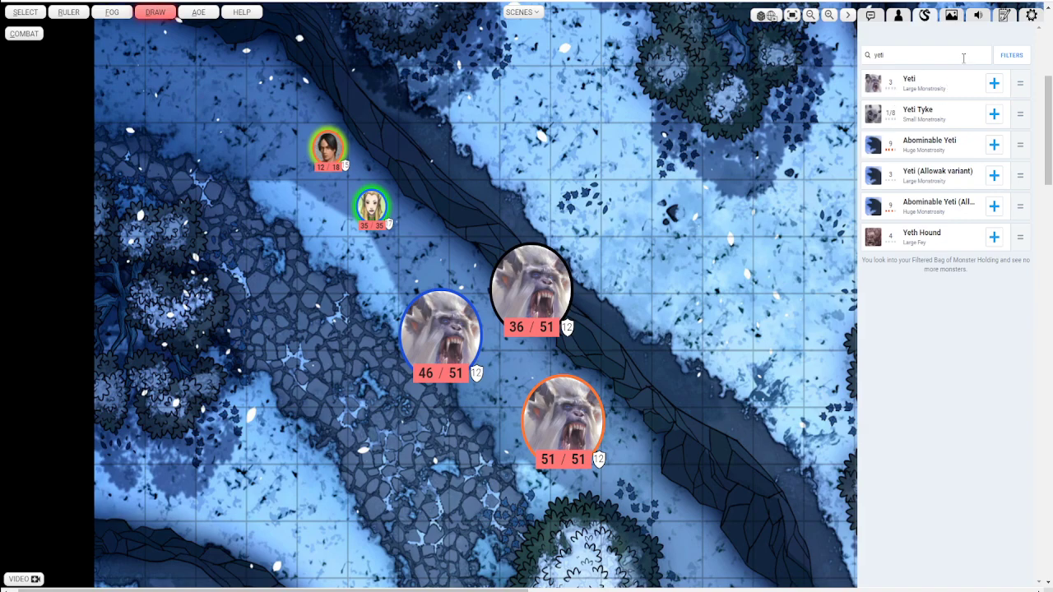
double_click(963, 59)
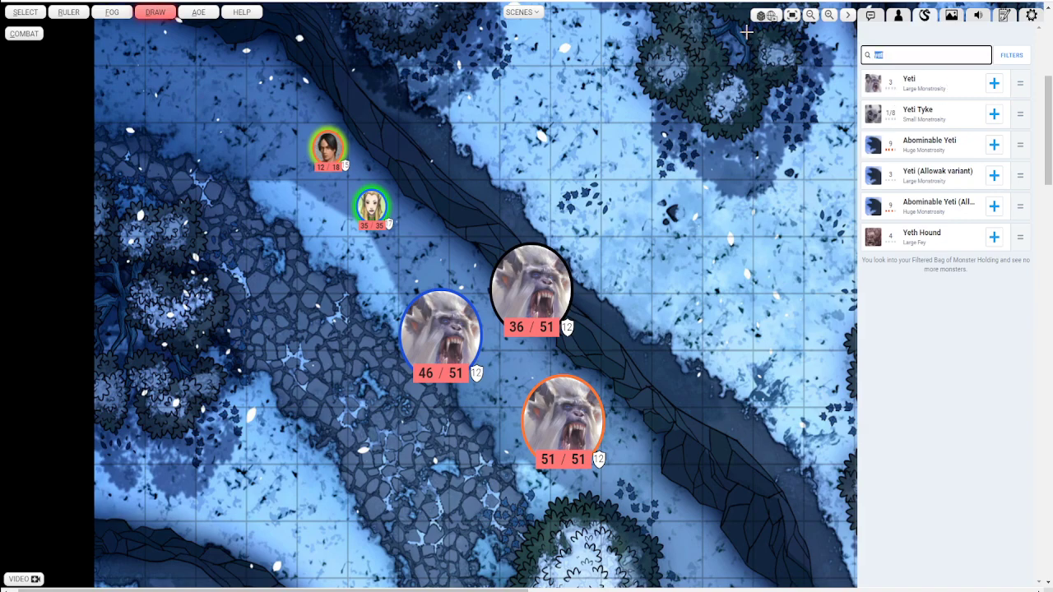
type("roc")
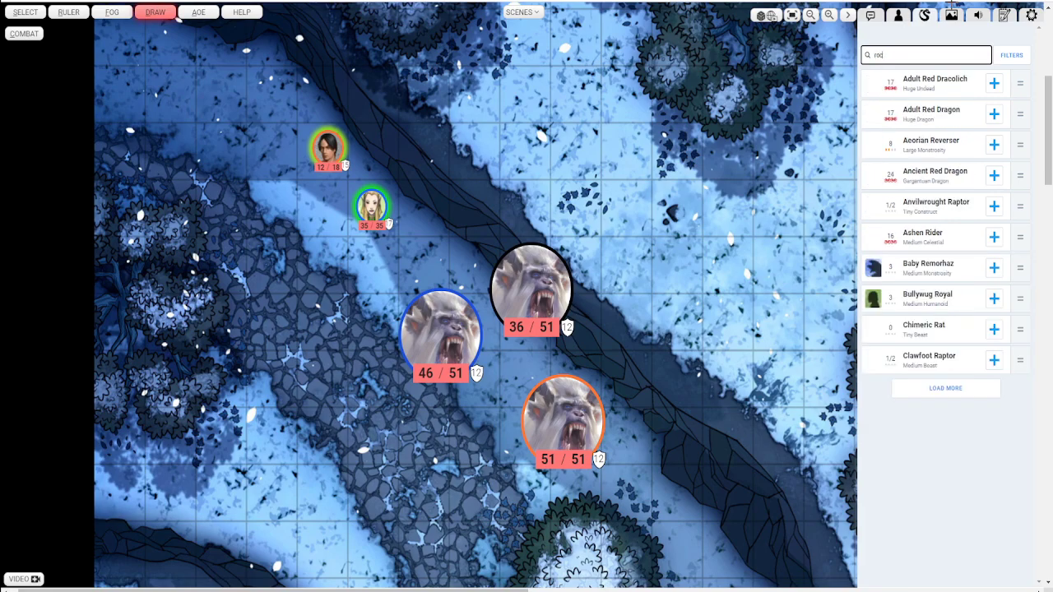
left_click(995, 88)
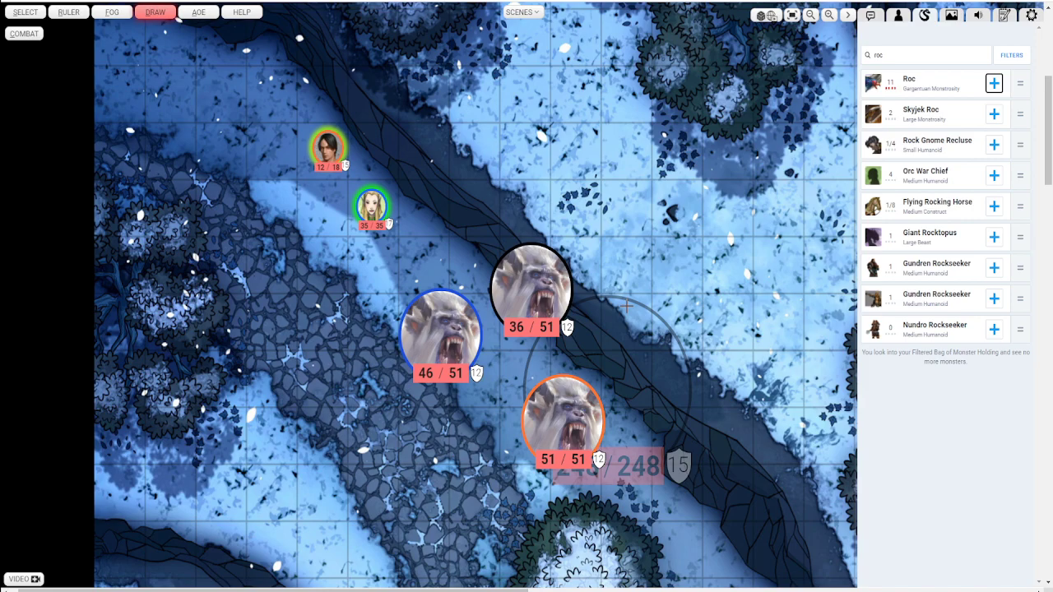
left_click_drag(672, 244, 637, 165)
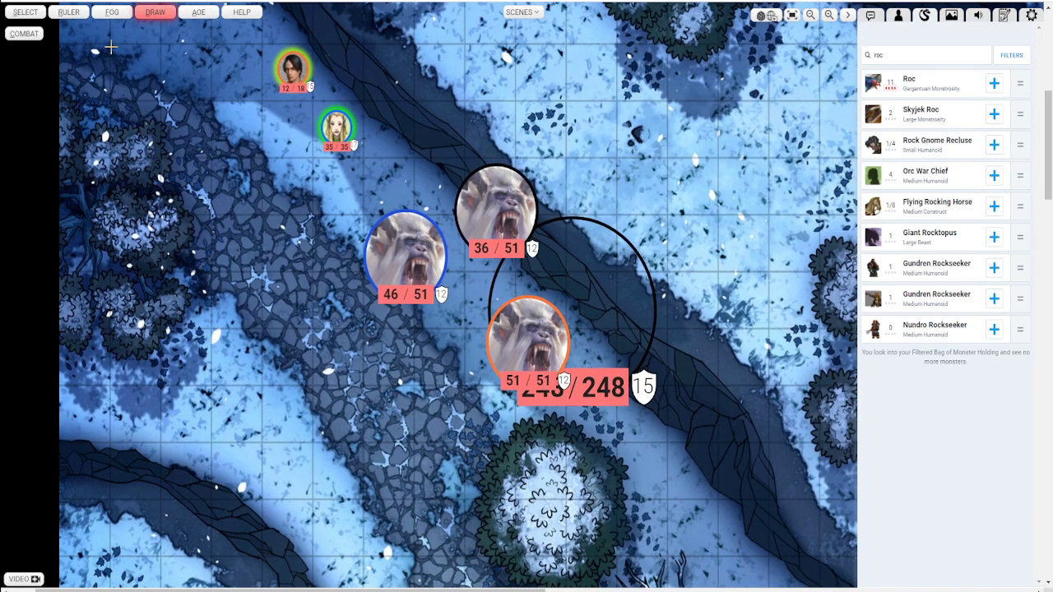
left_click(25, 12)
mouse_move(593, 318)
left_mouse_down()
mouse_move(683, 368)
mouse_move(467, 249)
left_mouse_up()
Step: Hide the Roc token's border in its settings and move the token
right_click(487, 208)
mouse_move(558, 268)
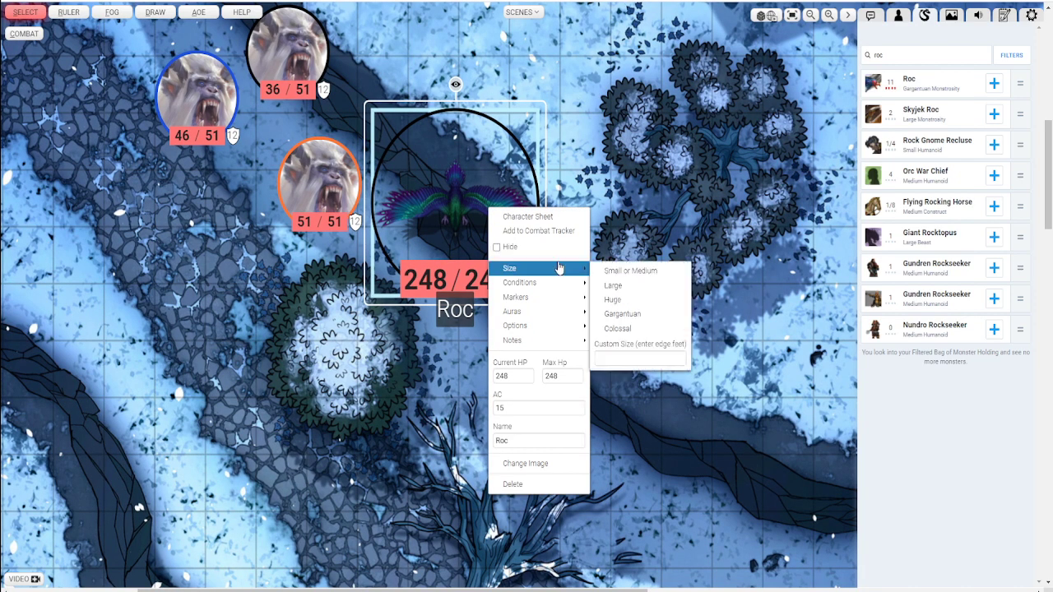
mouse_move(581, 294)
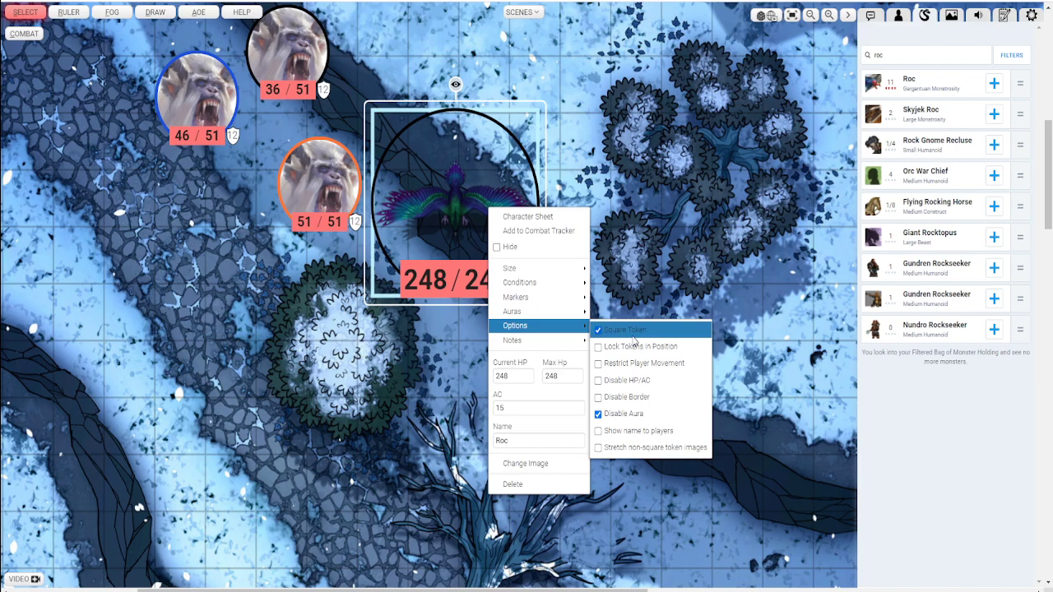
left_click(641, 398)
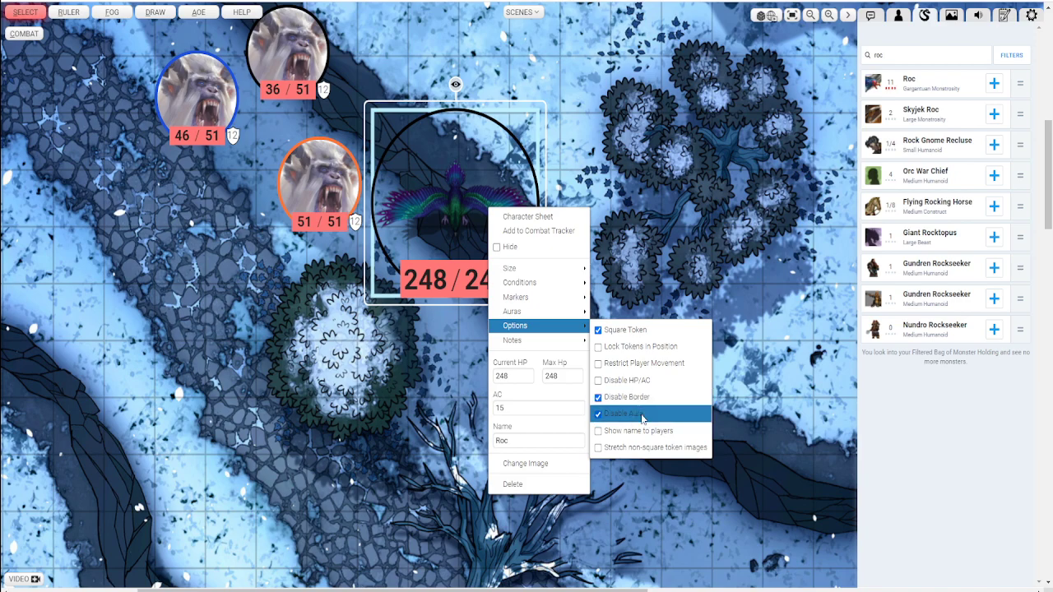
left_click(669, 260)
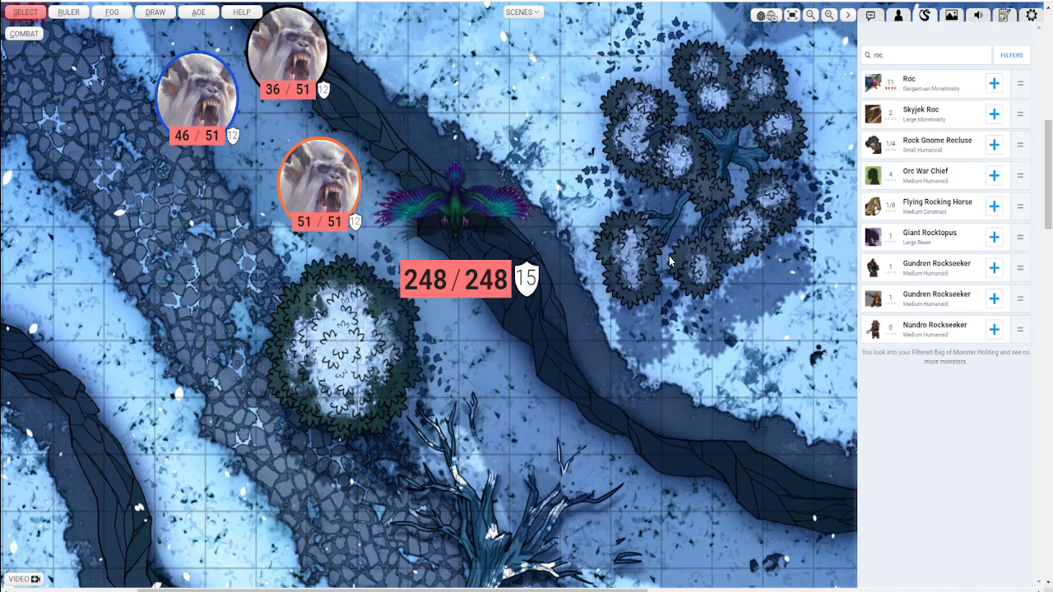
left_click_drag(505, 204, 532, 116)
Step: Resize the Roc token to a custom 70 ft
right_click(536, 128)
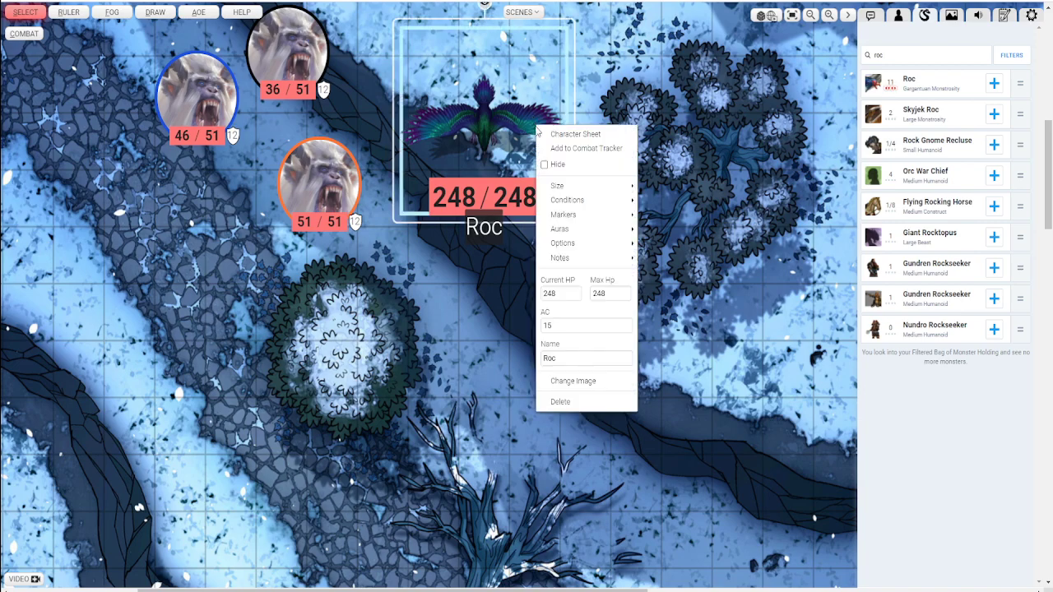
mouse_move(604, 186)
left_click(671, 273)
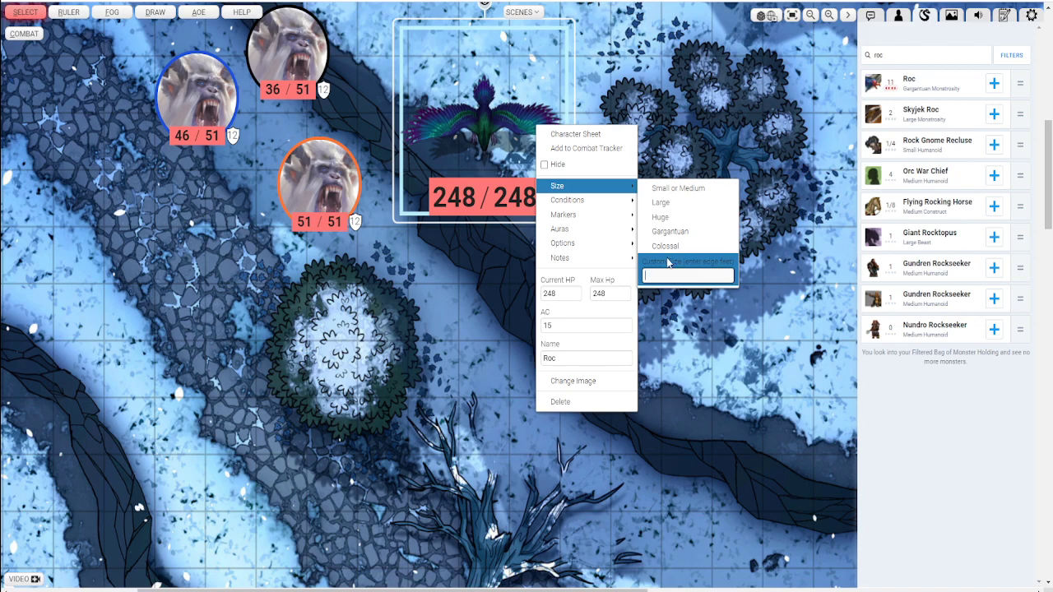
type("70")
key("Return")
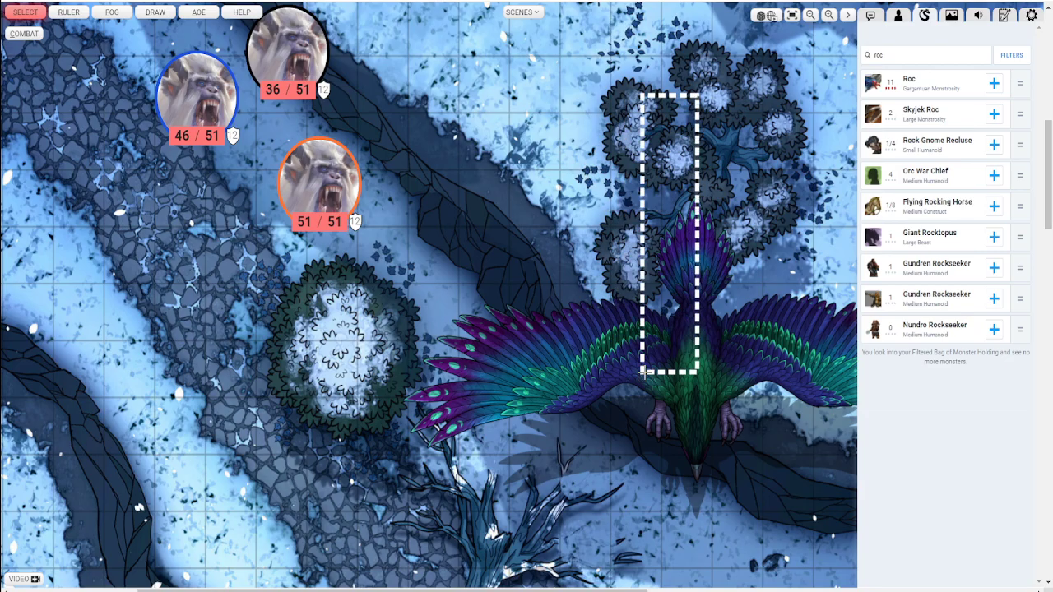
Step: Rotate the Roc counter-clockwise, move it up the map, and select it
scroll(597, 223, "down", 3)
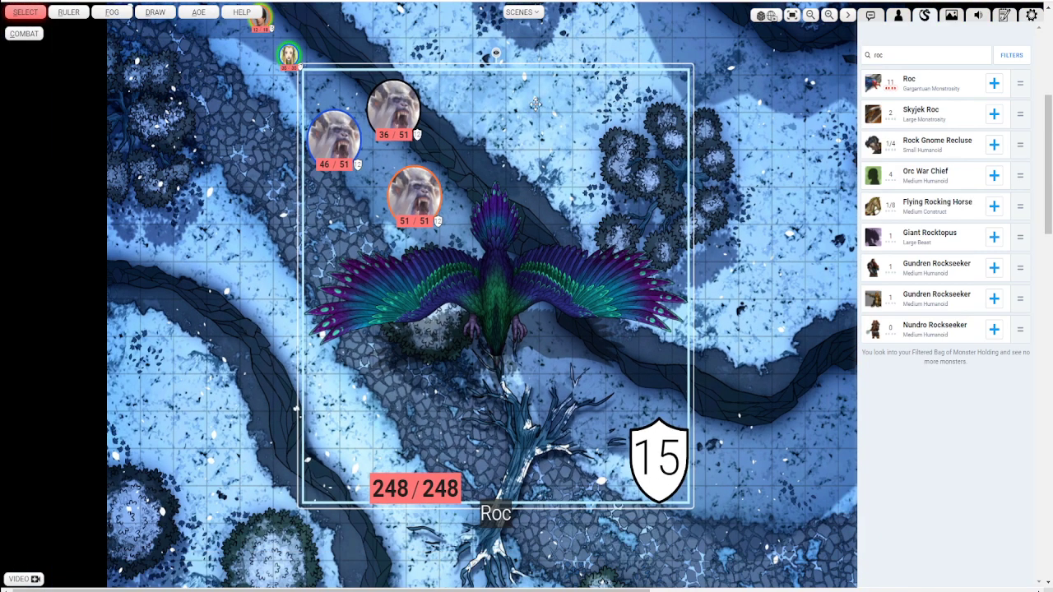
left_click_drag(494, 54, 378, 139)
left_click(247, 189)
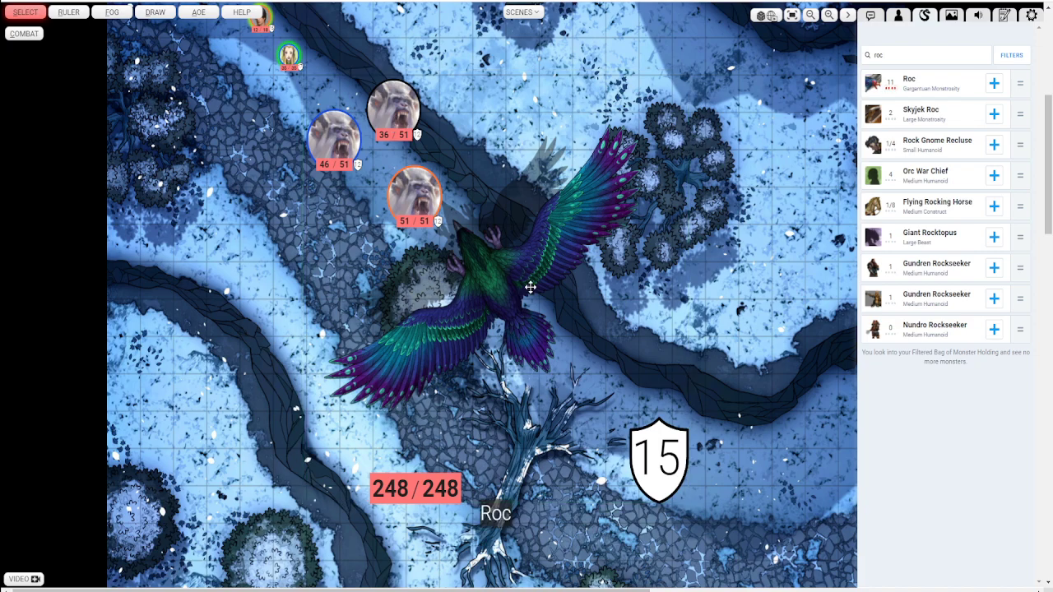
left_click_drag(529, 282, 525, 181)
left_click_drag(246, 148, 337, 280)
left_click(215, 232)
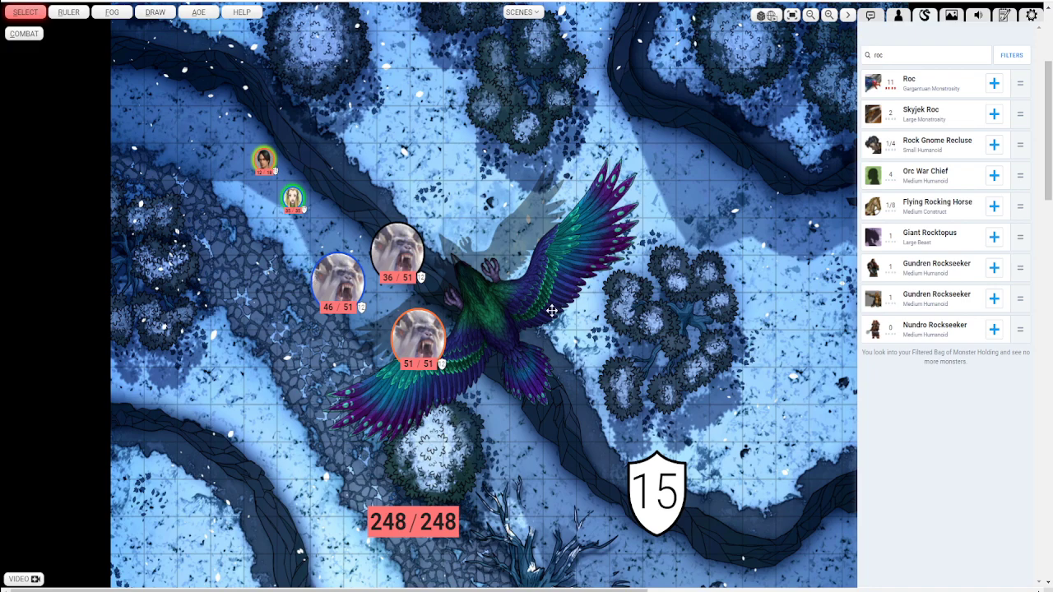
left_click(526, 318)
Step: Delete the Roc token and browse the encounter notes, saved tokens and players panels
key("Delete")
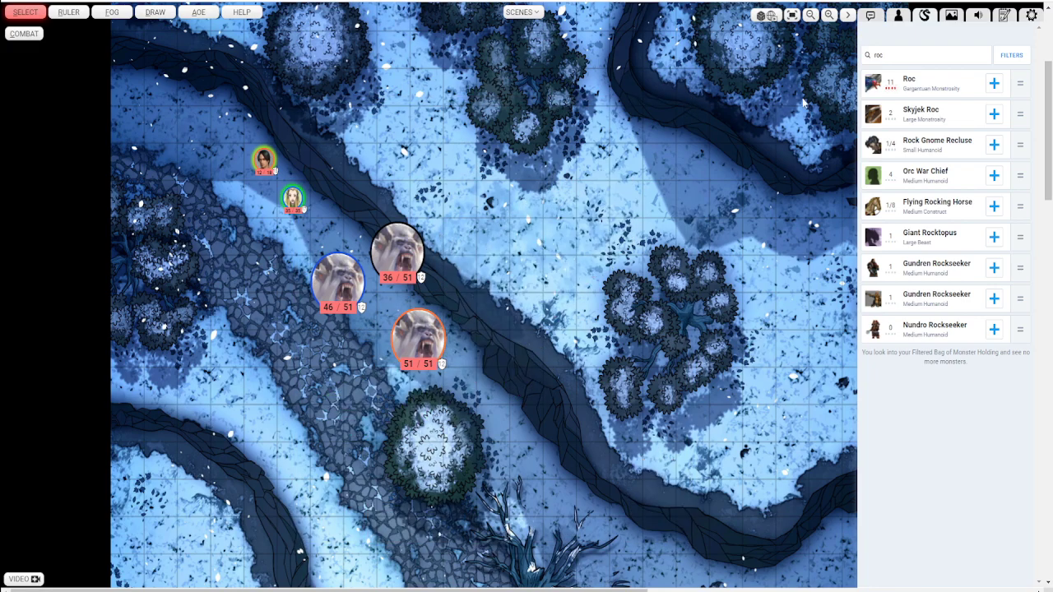
left_click(954, 29)
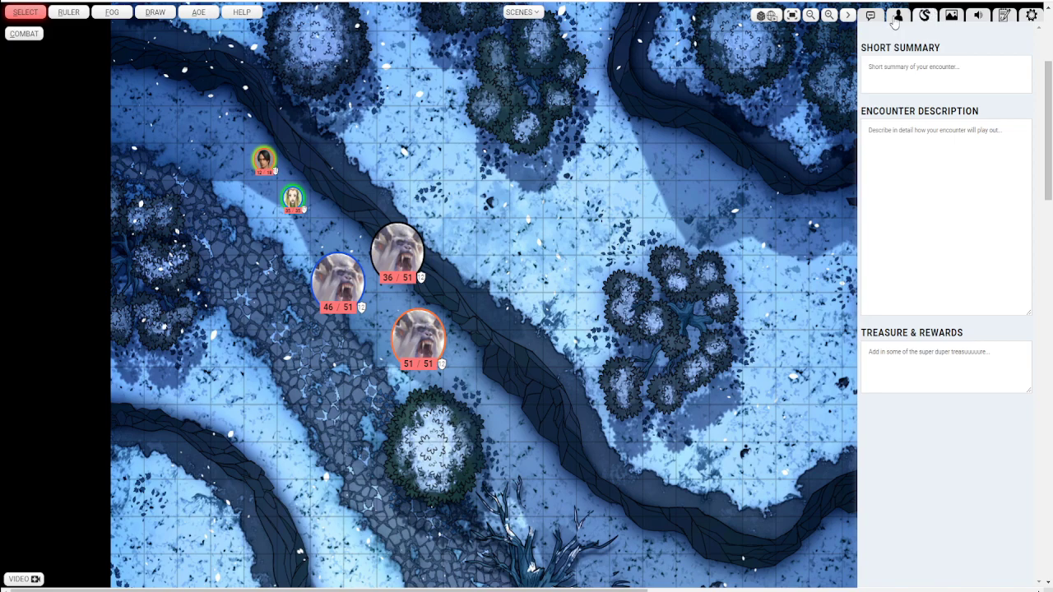
left_click(946, 19)
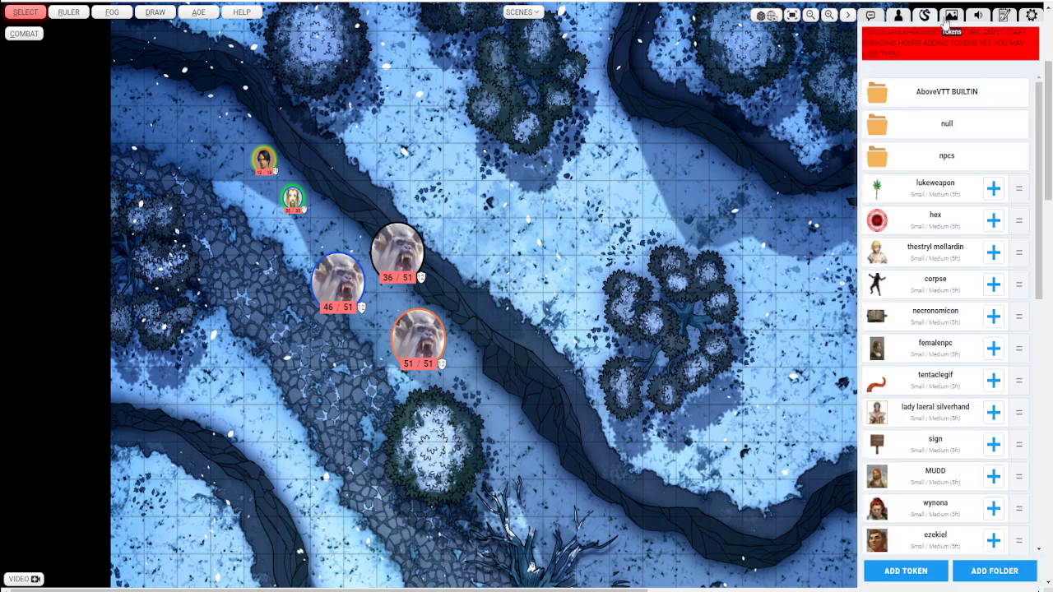
left_click(899, 18)
left_click(924, 19)
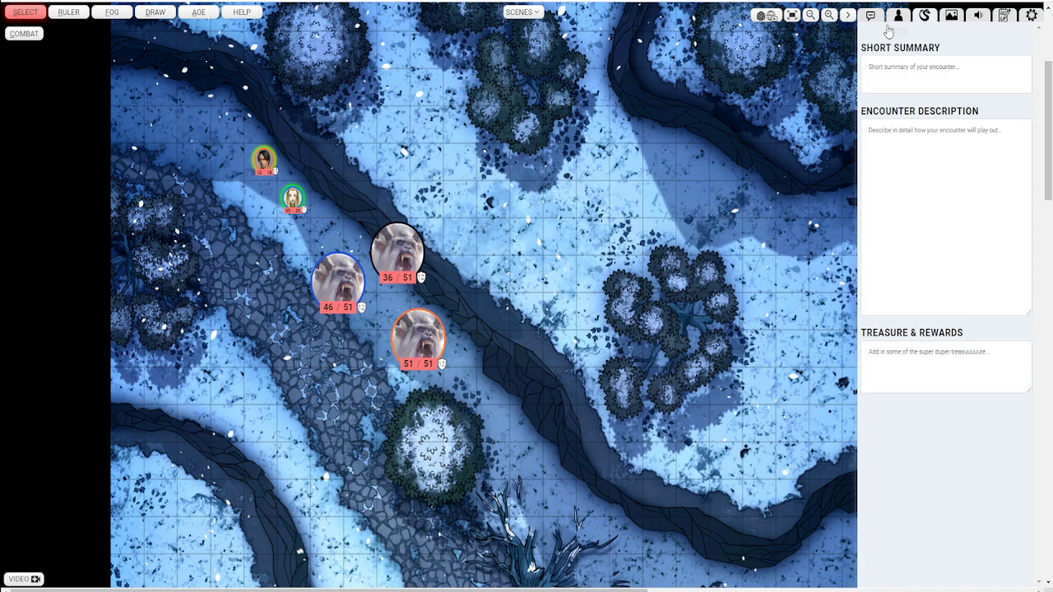
left_click(952, 18)
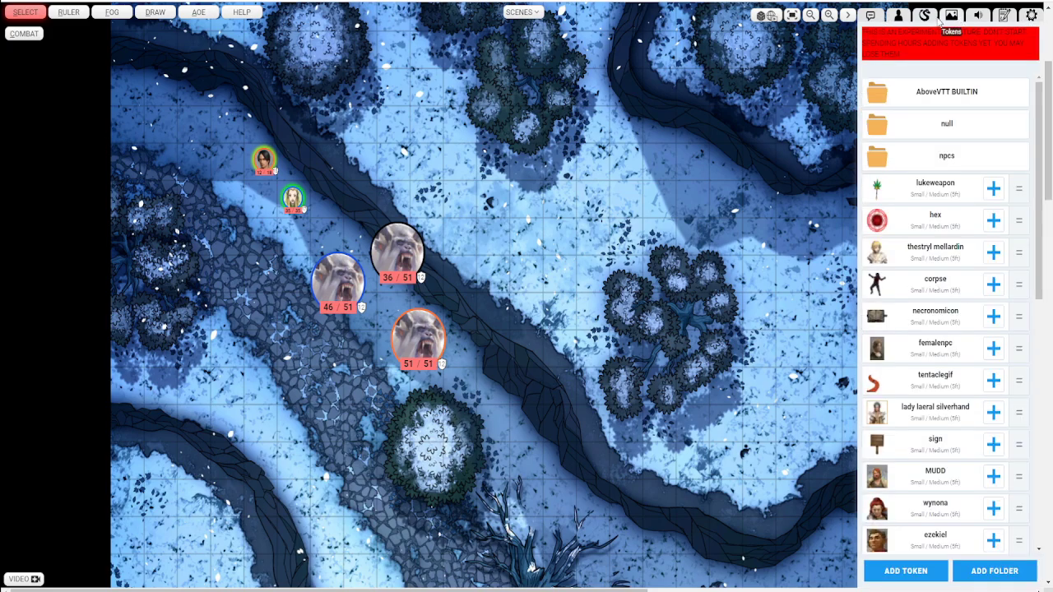
left_click(922, 22)
Step: Rejoin the game table as DM and show the full monster list
scroll(940, 193, "down", 2)
scroll(940, 192, "up", 3)
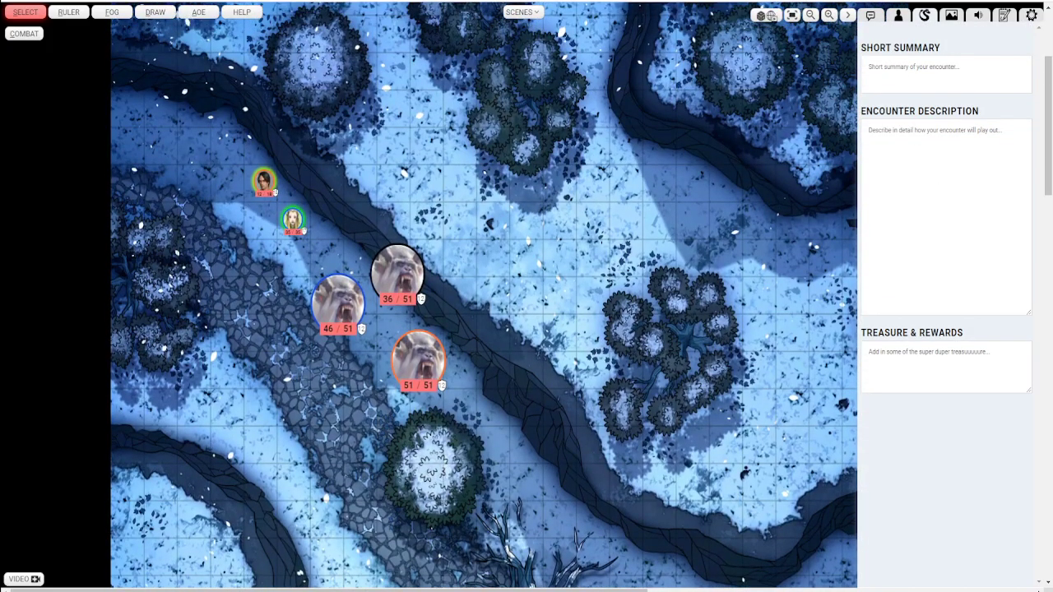
left_click(892, 44)
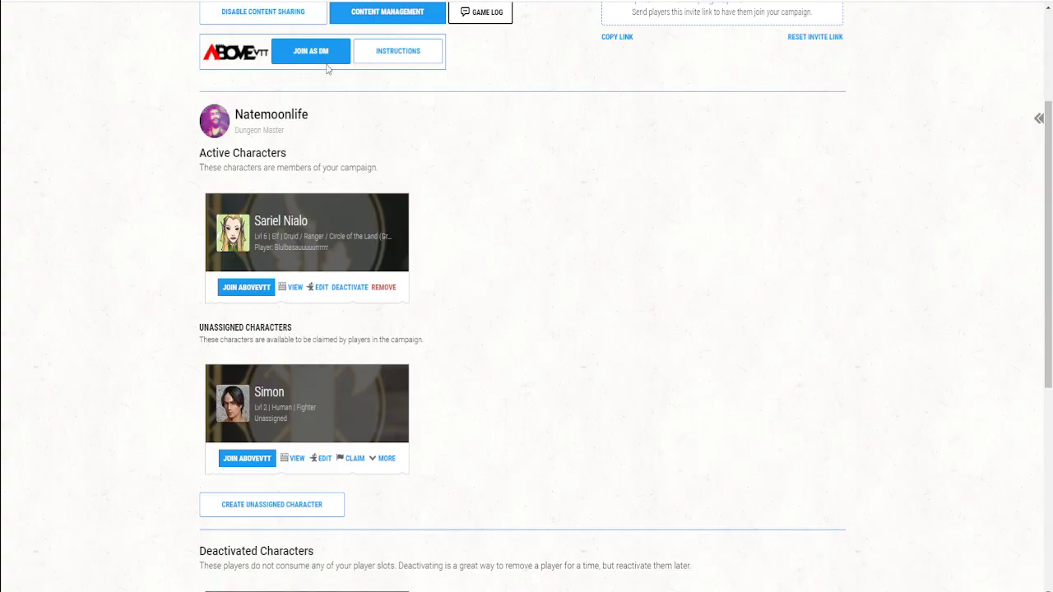
left_click(322, 59)
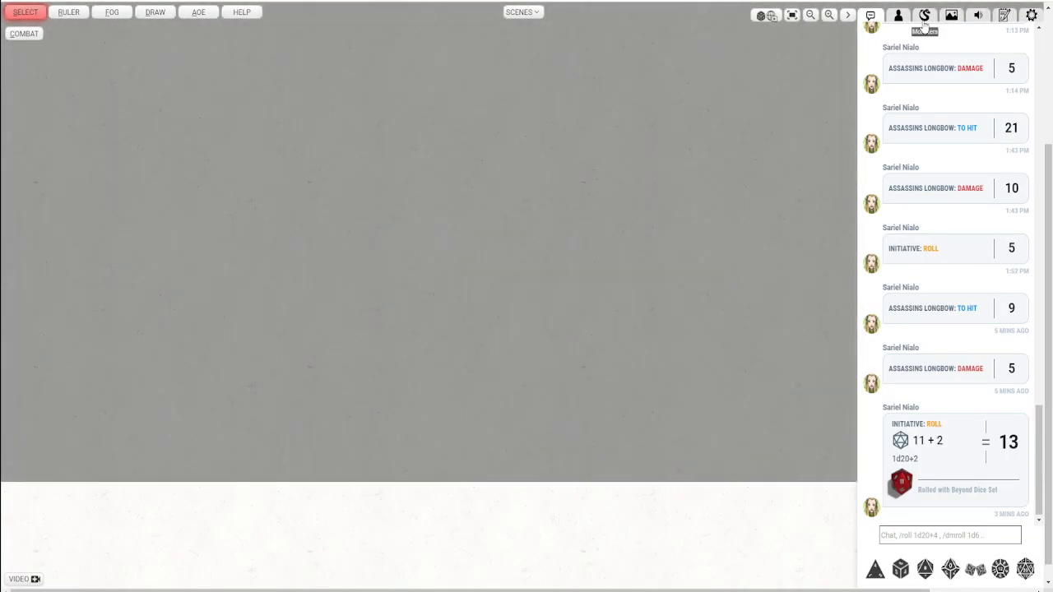
left_click(923, 25)
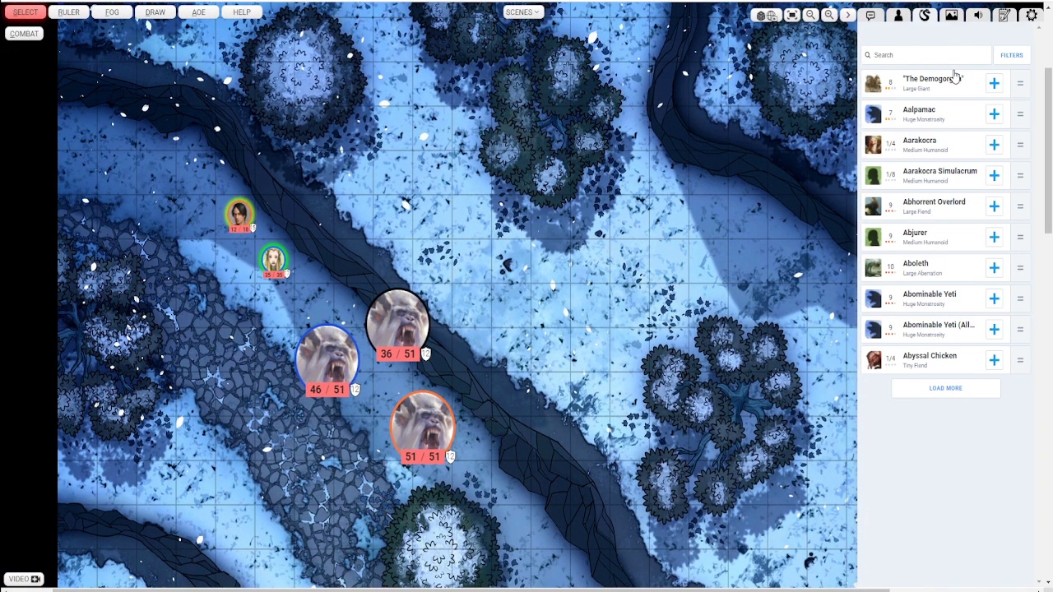
Step: Search monsters for 'roc', review the Roc's token images, then collapse the sidebar
left_click(943, 55)
type("roc")
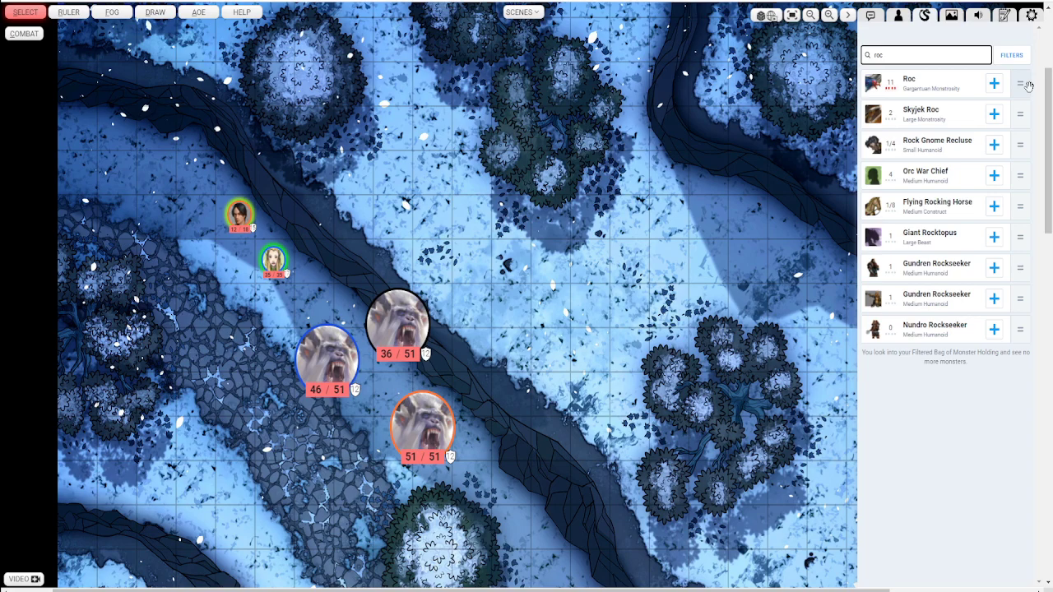
left_click(1027, 86)
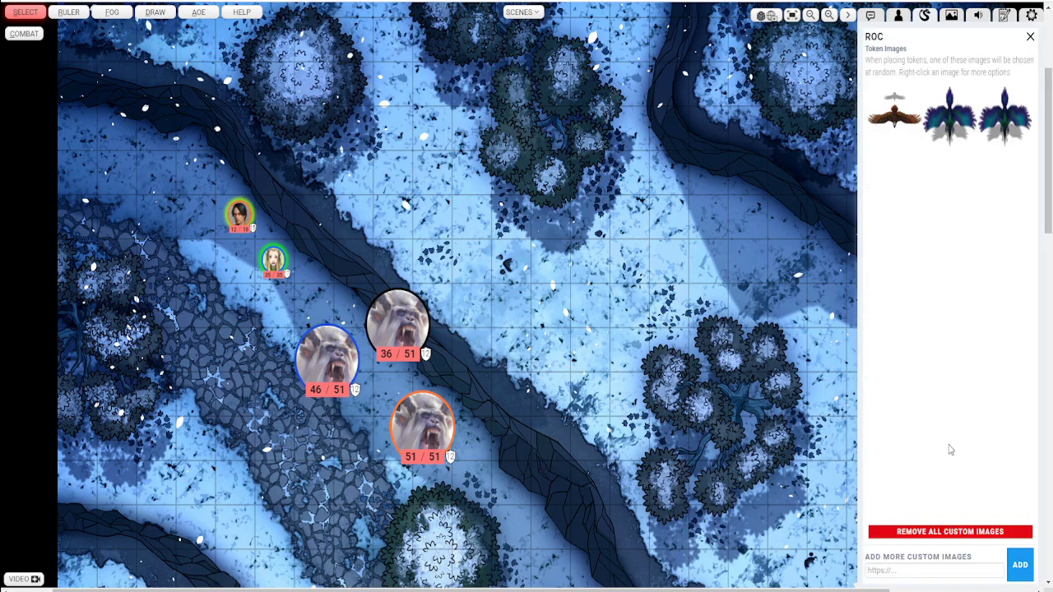
mouse_move(894, 117)
left_mouse_down()
mouse_move(877, 139)
mouse_move(946, 227)
mouse_move(921, 233)
mouse_move(889, 129)
left_mouse_up()
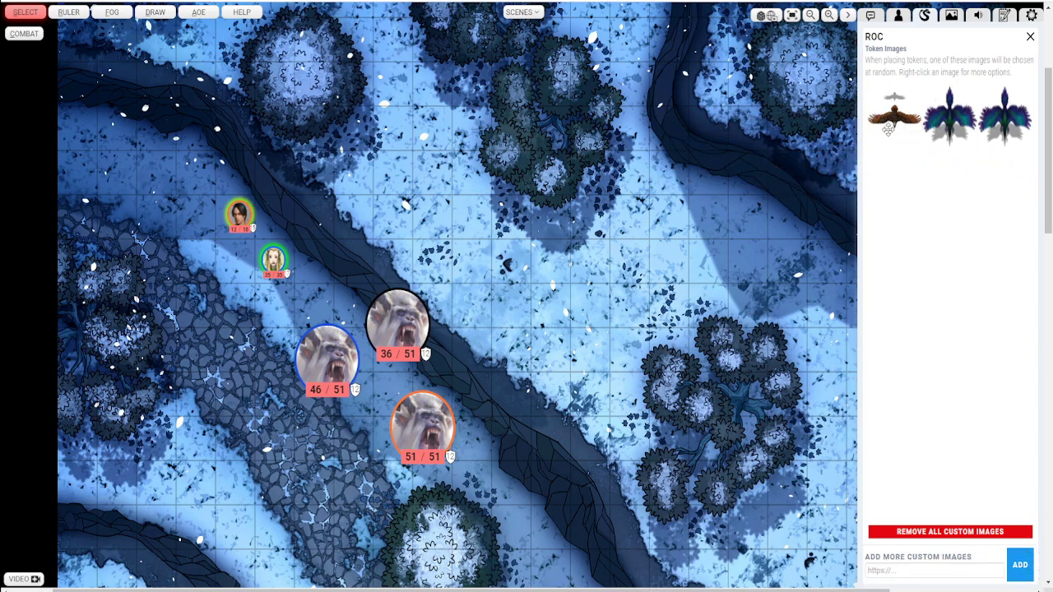
left_click(945, 573)
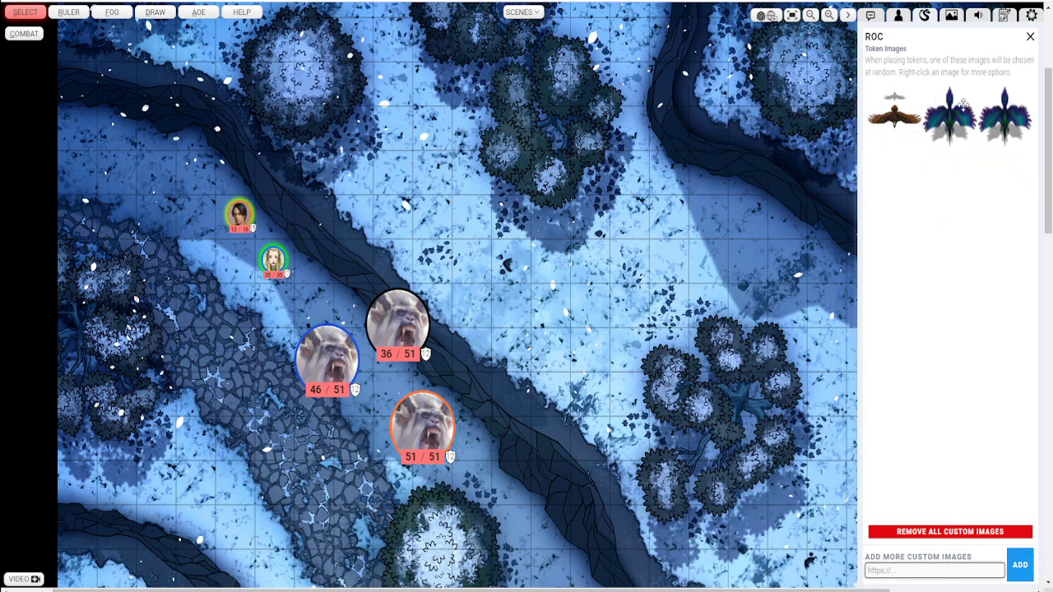
left_click(1029, 36)
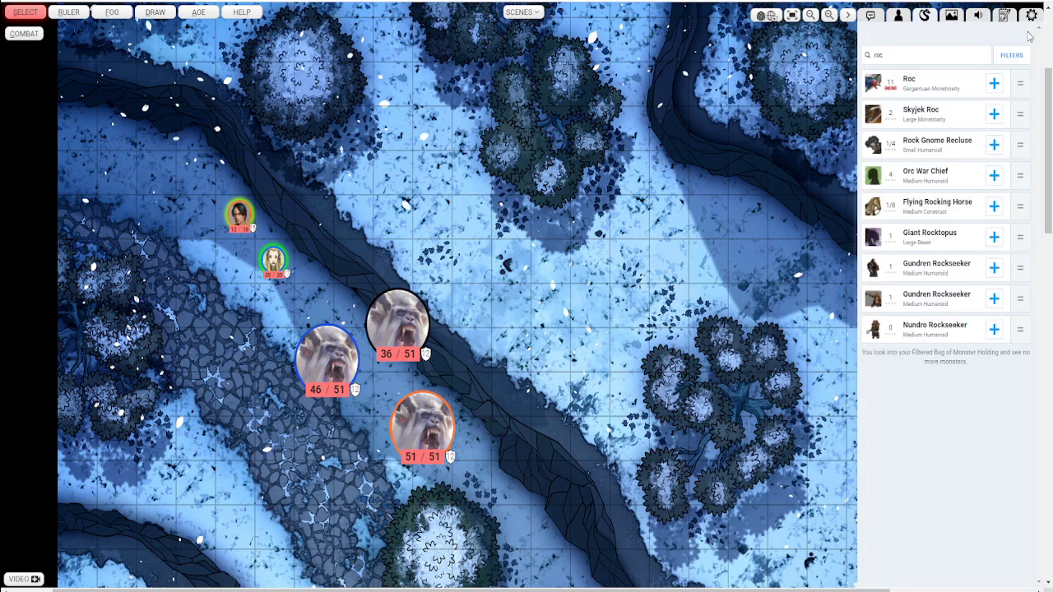
left_click(878, 17)
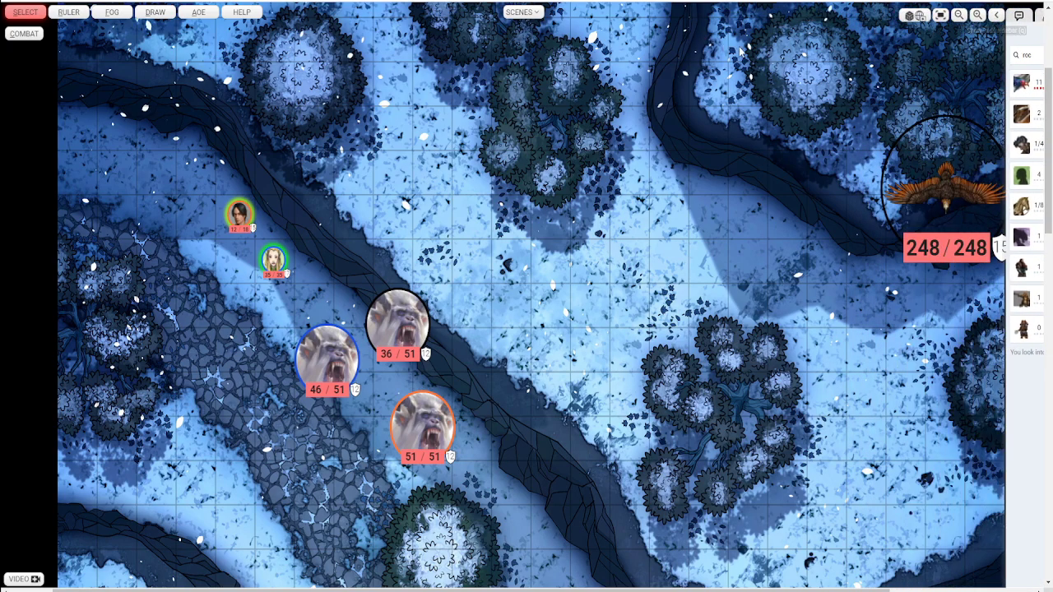
Step: Add a new scene and paste the Google Drive map link as its player map
left_click(514, 12)
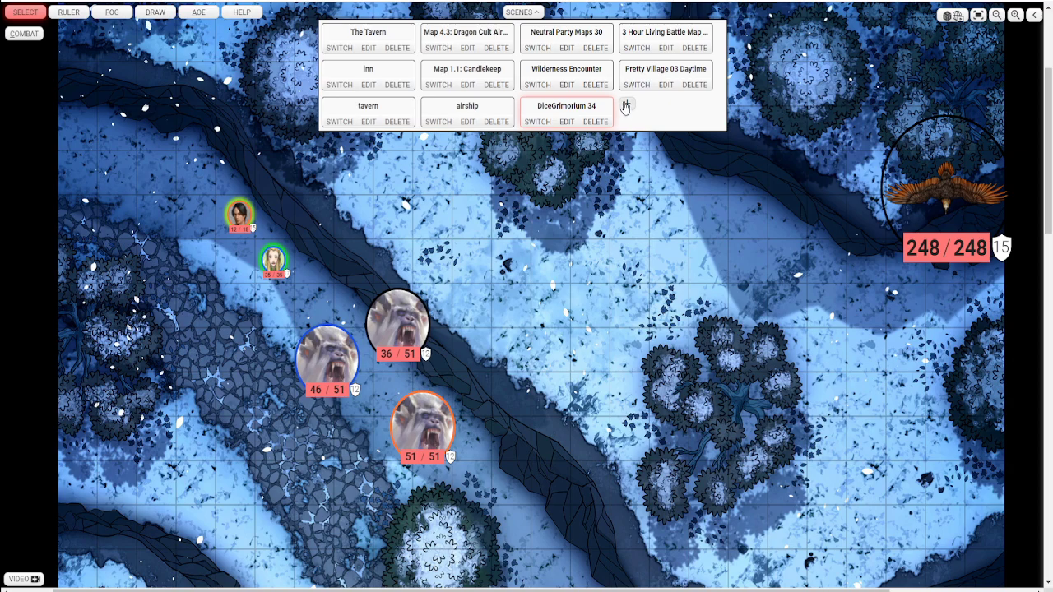
left_click(625, 107)
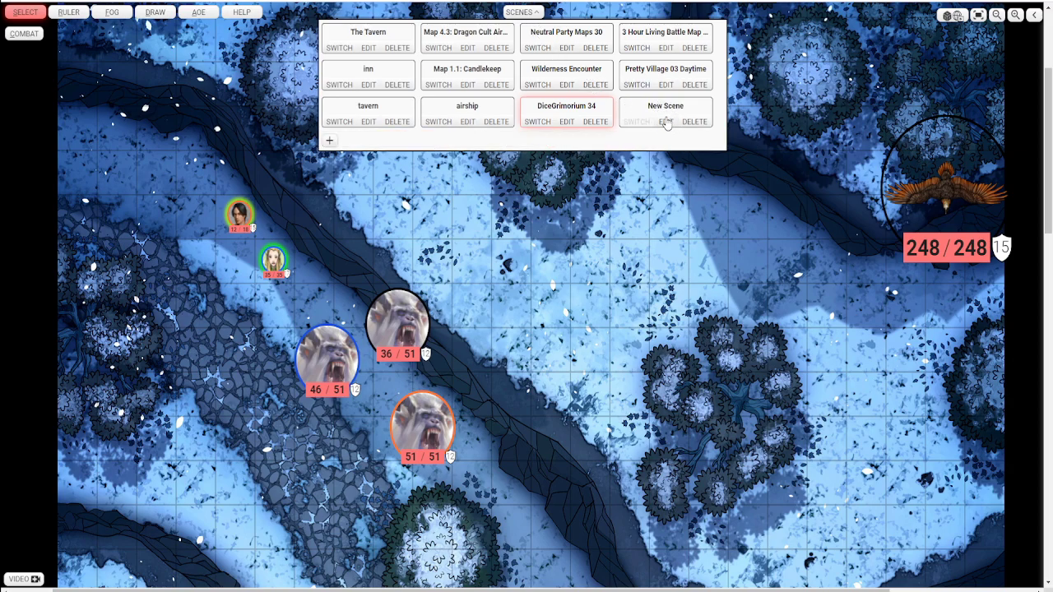
left_click(668, 124)
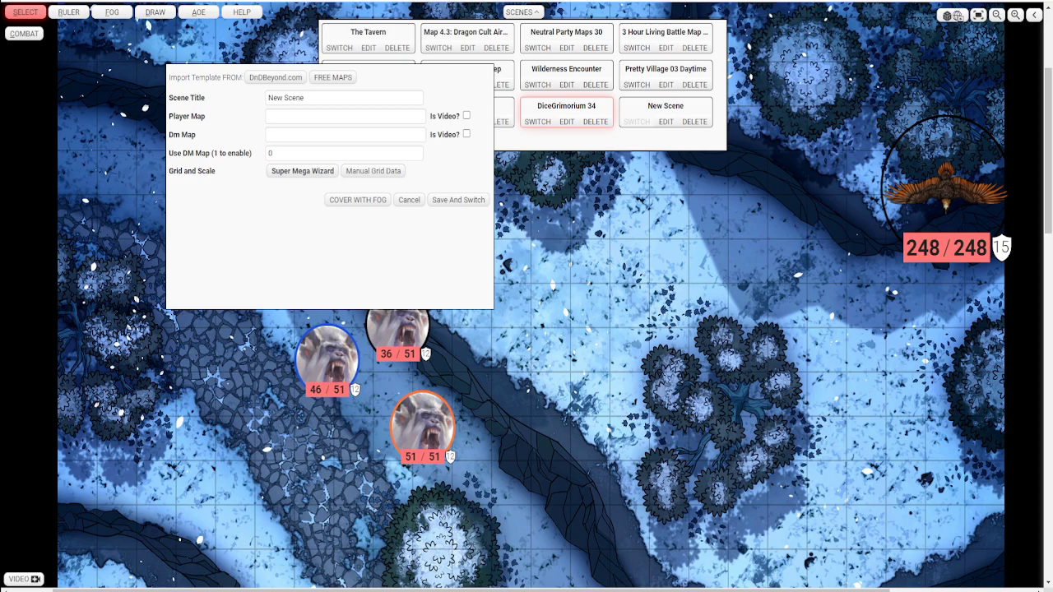
left_click(317, 115)
key("ctrl+v")
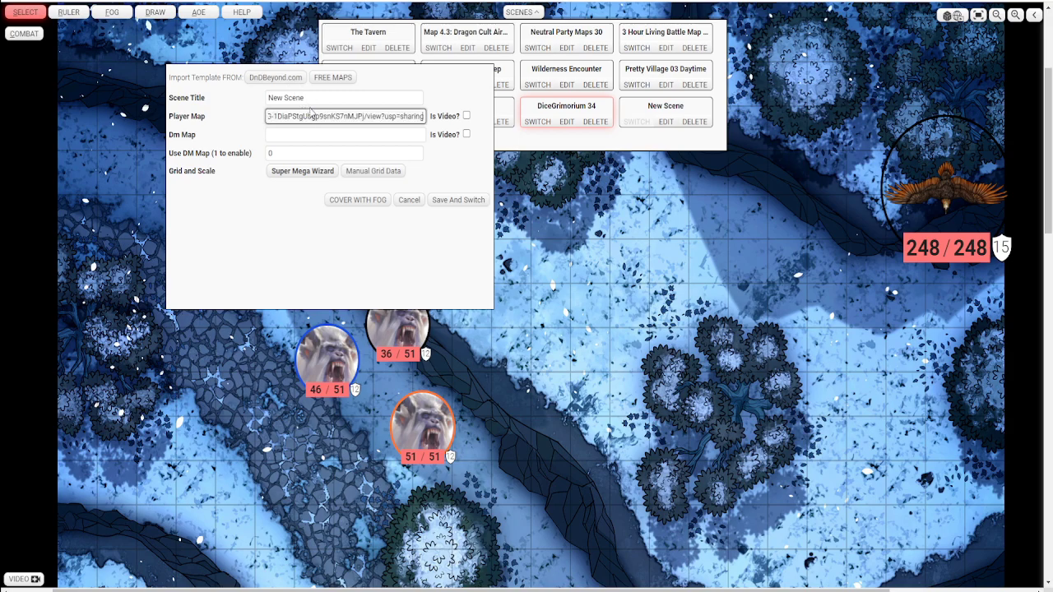
Step: Rename the scene 'Tower' and cover its whole map with fog
triple_click(337, 99)
type("Tower")
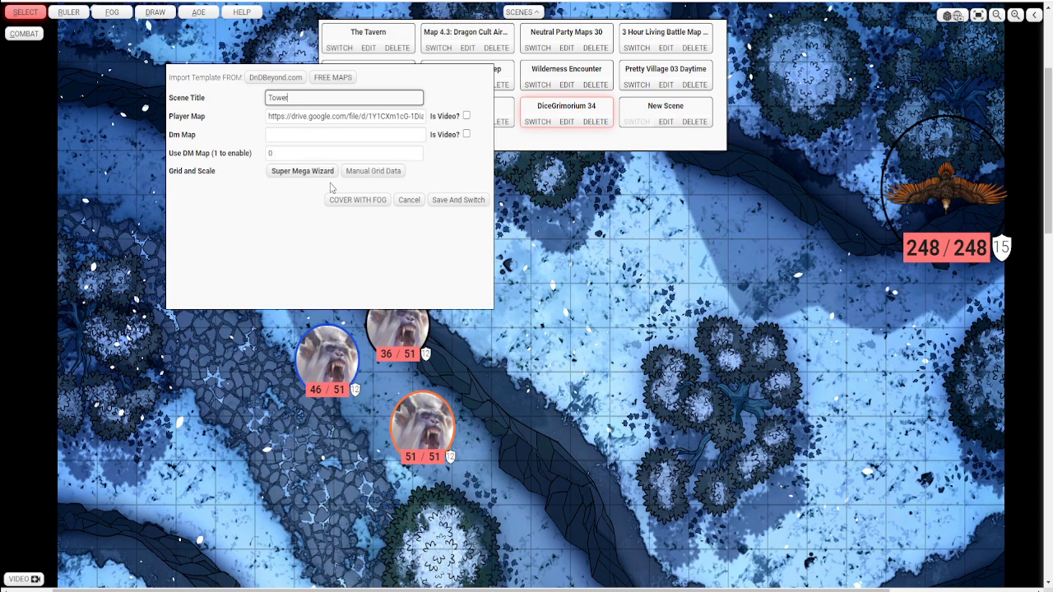
left_click(355, 200)
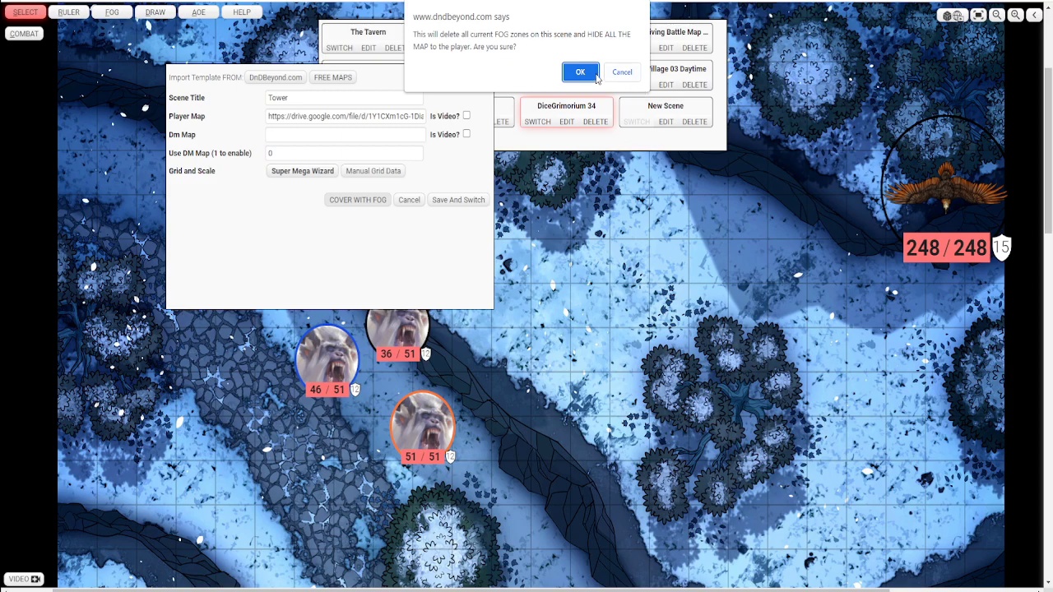
left_click(580, 73)
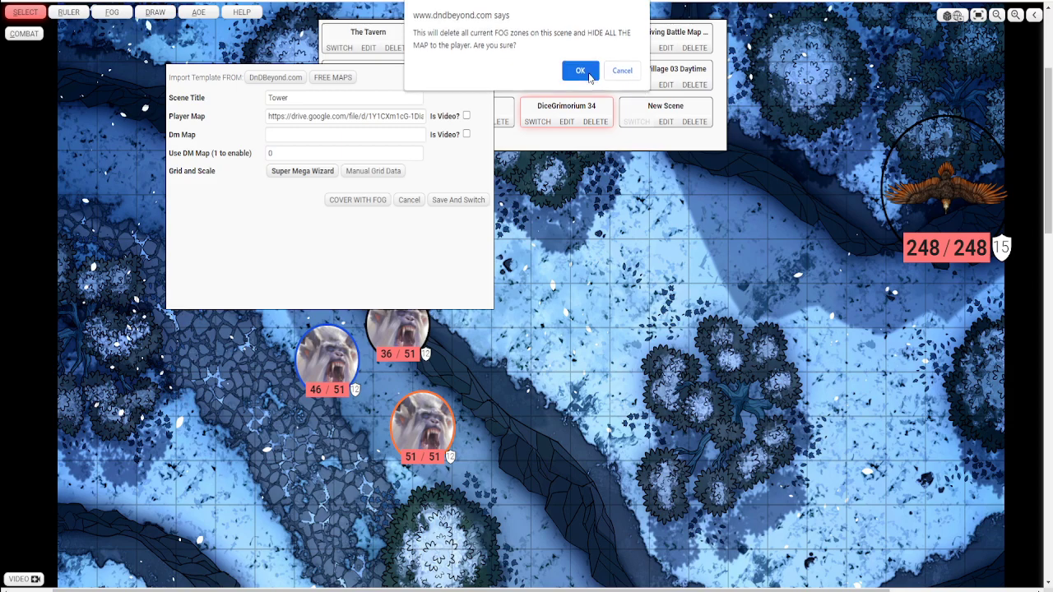
Step: Switch to the Tower scene and reveal fog squares over the left doorway and its stairs
left_click(452, 202)
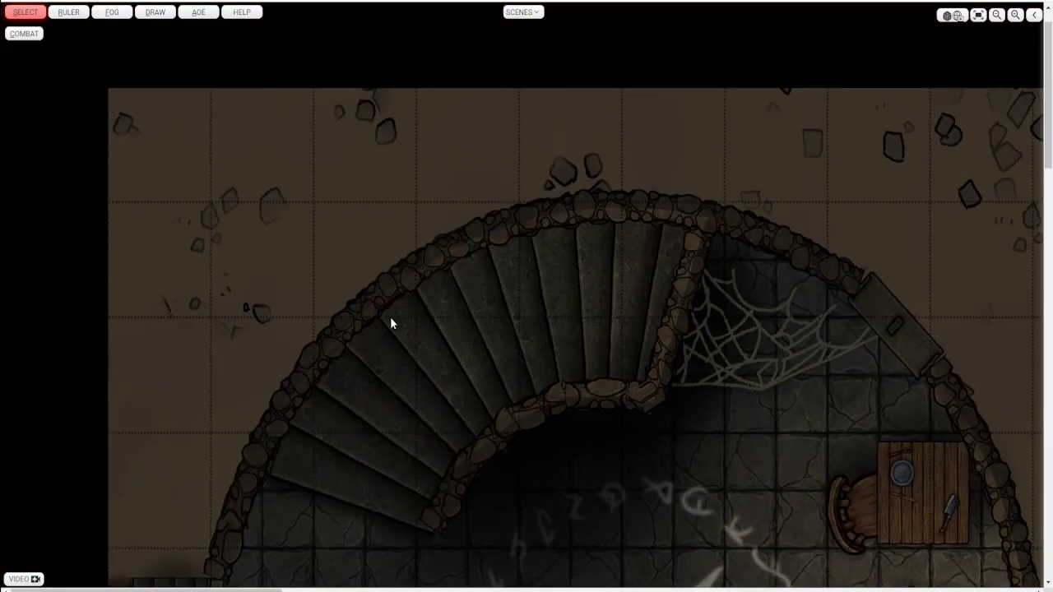
scroll(389, 317, "down", 5)
scroll(455, 270, "down", 1)
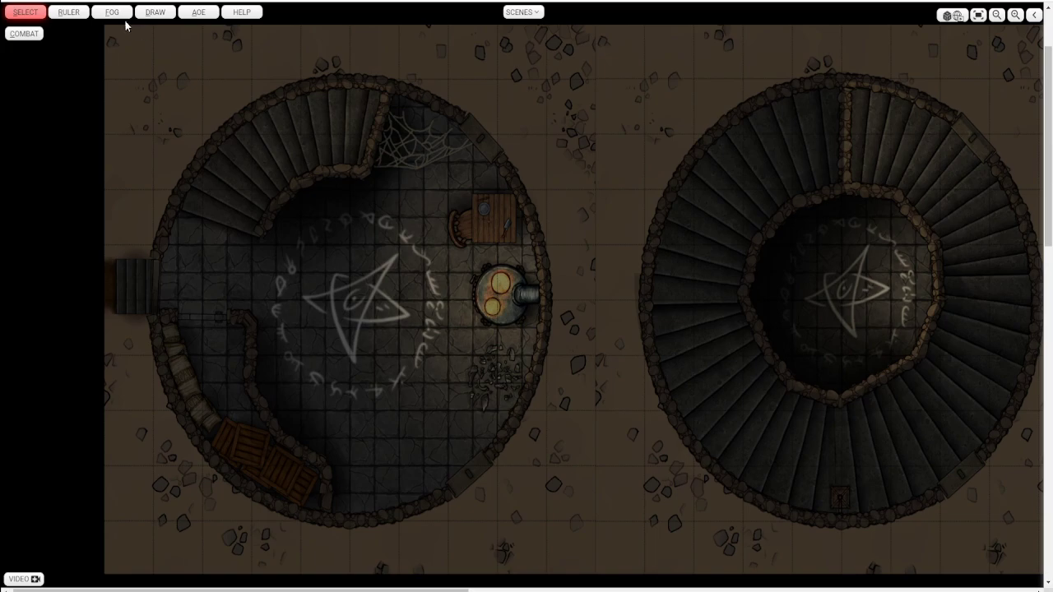
left_click(120, 14)
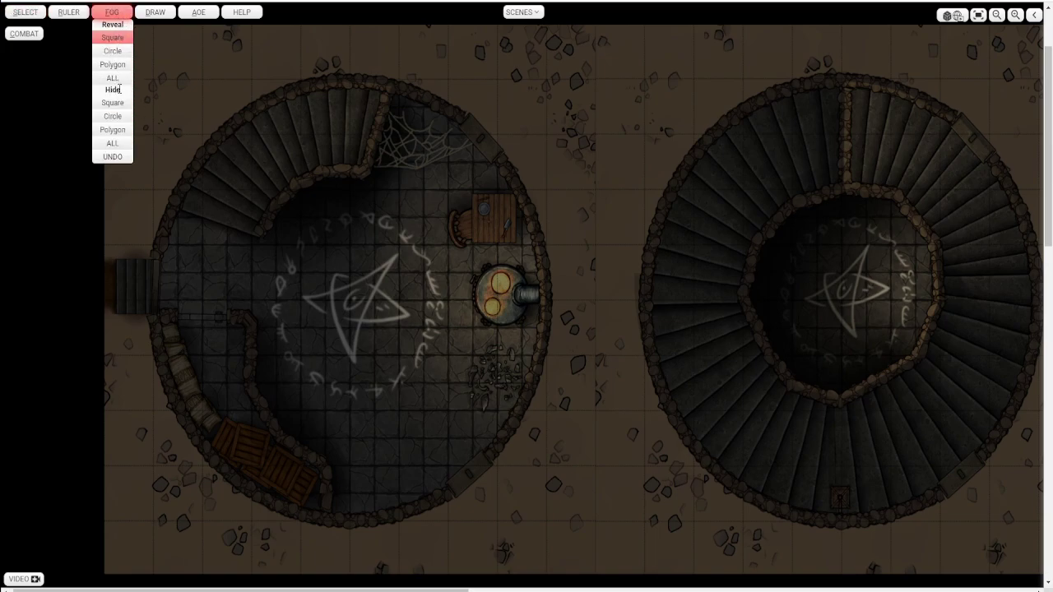
scroll(214, 86, "left", 1)
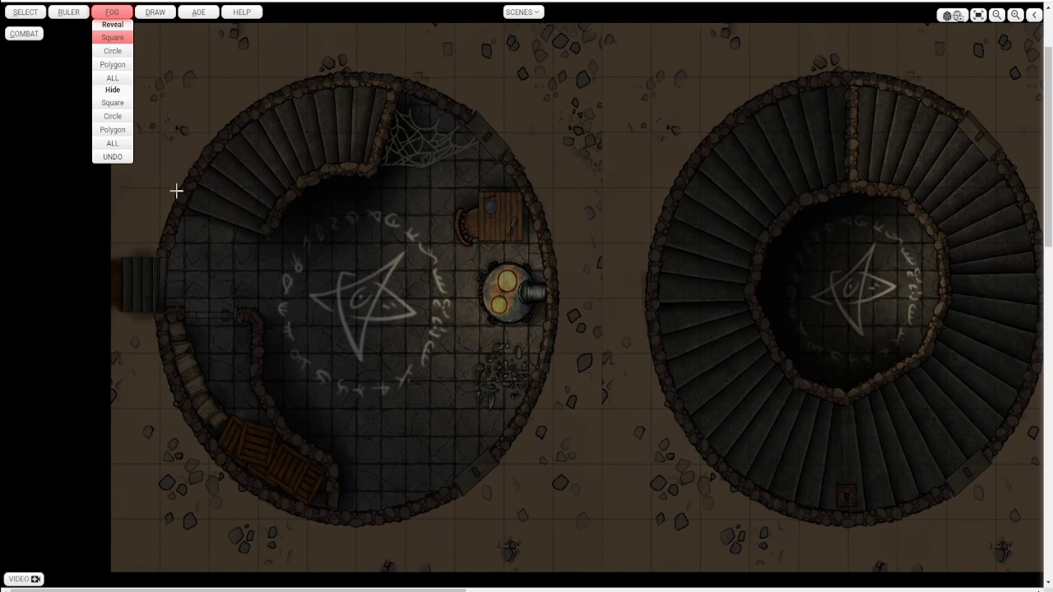
left_click_drag(181, 190, 110, 371)
left_click_drag(162, 203, 117, 350)
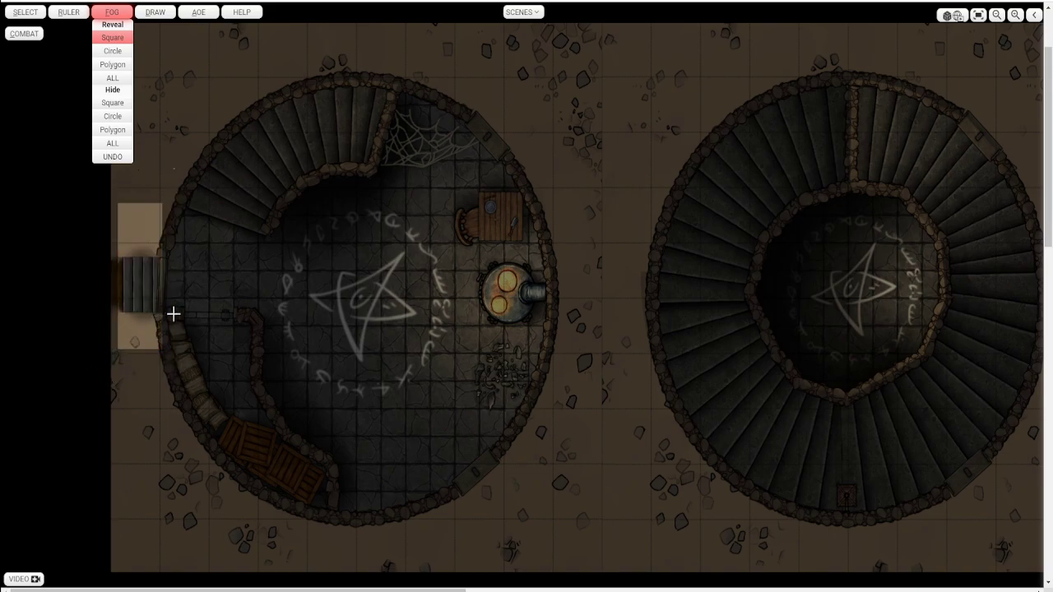
Step: Reveal a polygon strip along the west side of the left round chamber
left_click(113, 64)
left_click(160, 299)
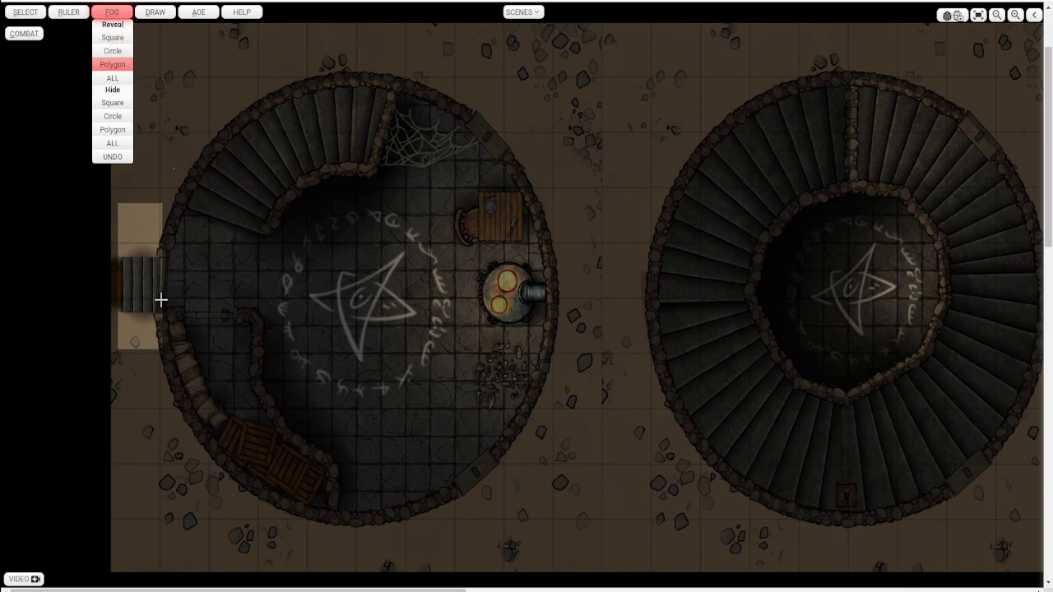
left_click(194, 375)
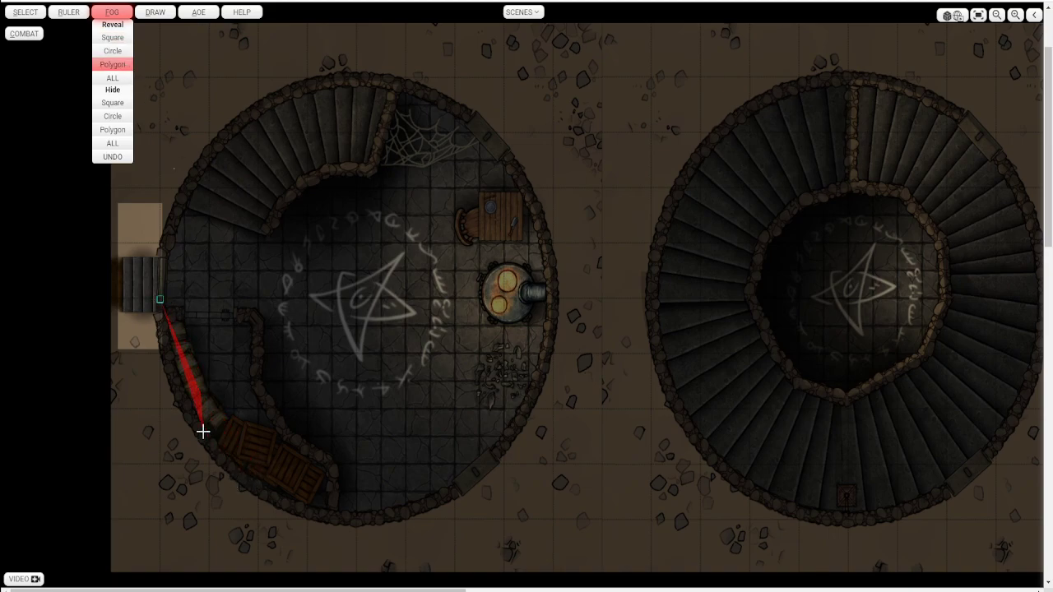
left_click(189, 410)
left_click(291, 532)
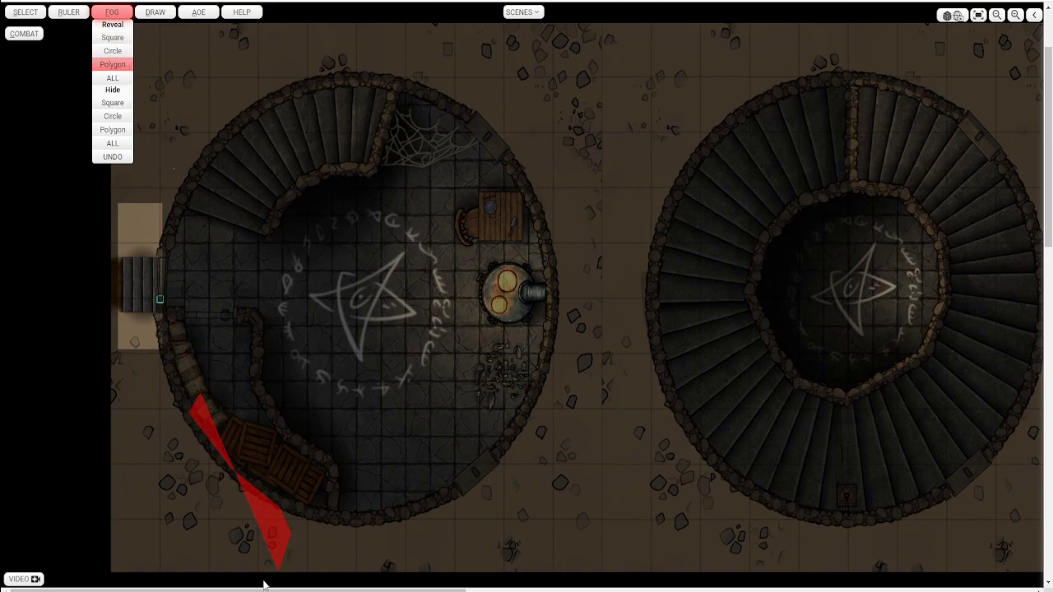
left_click(276, 579)
left_click(114, 565)
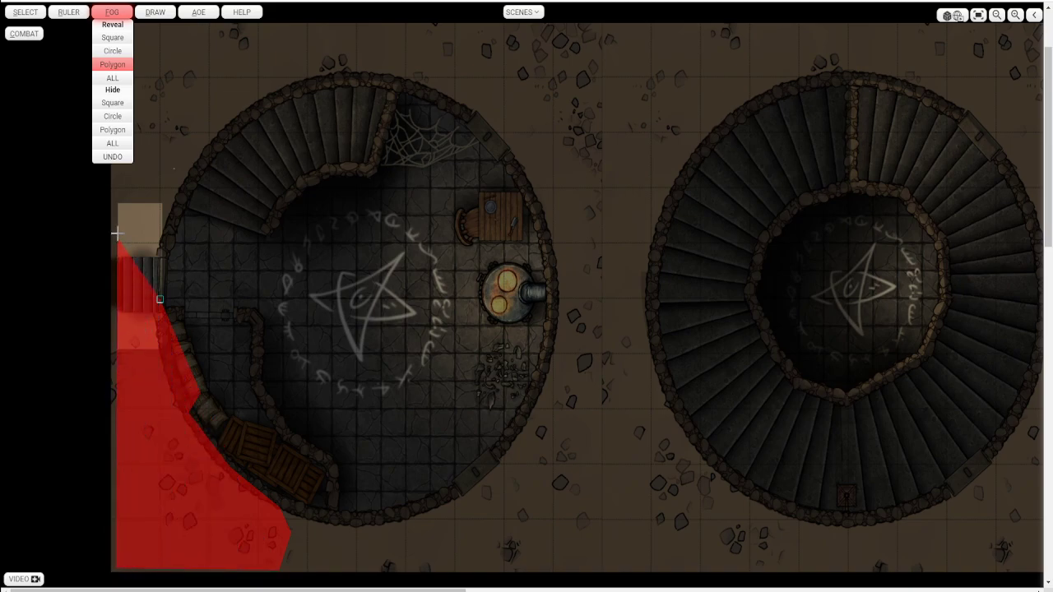
scroll(242, 148, "up", 2)
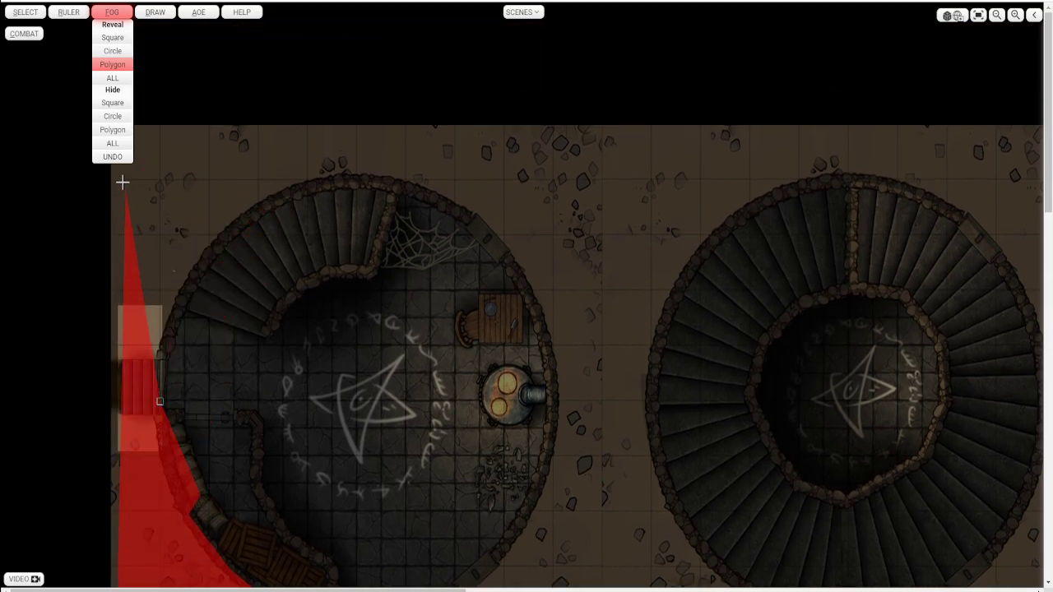
left_click(123, 181)
left_click(203, 129)
left_click(239, 182)
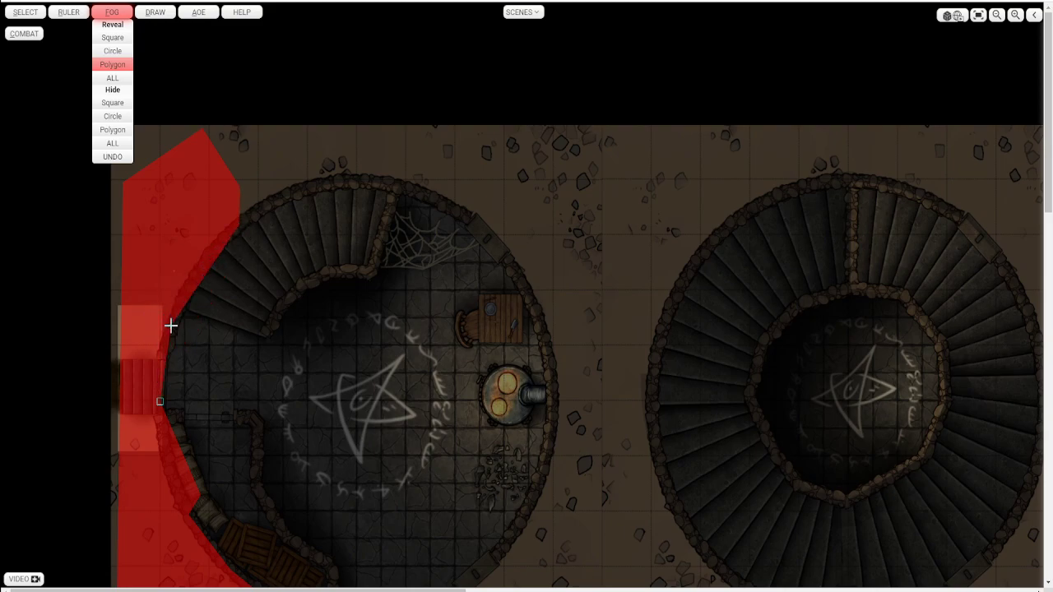
left_click(160, 402)
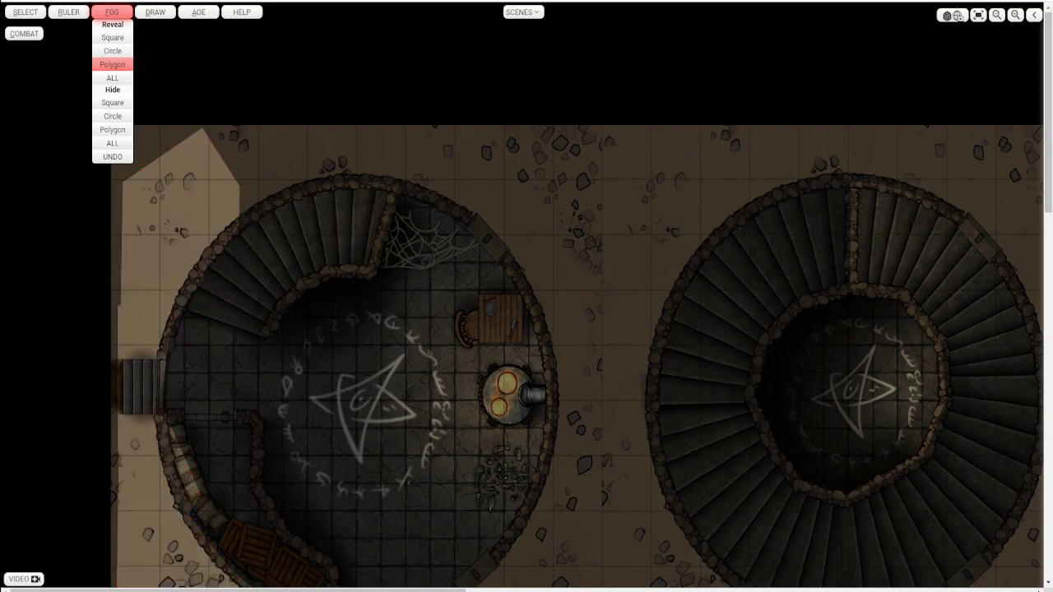
Step: Move a player character token to the left doorway area
left_click(1033, 15)
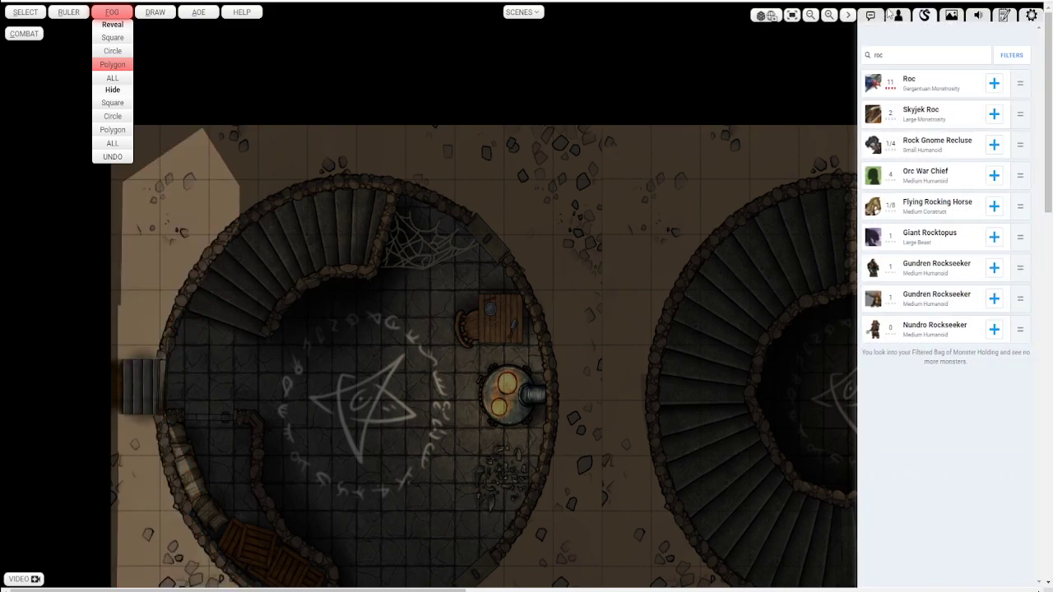
left_click(899, 17)
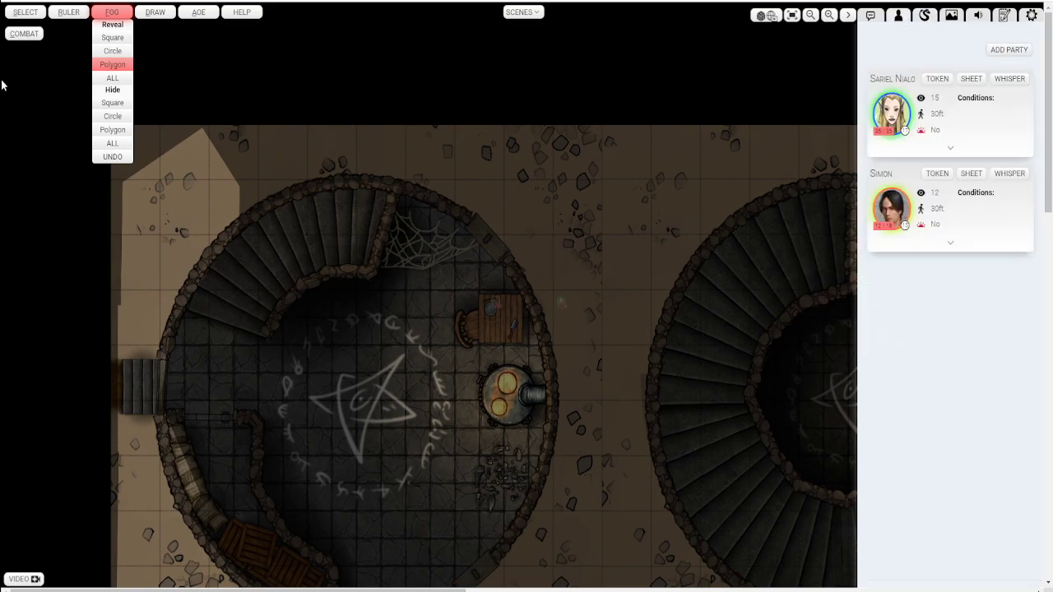
left_click(25, 11)
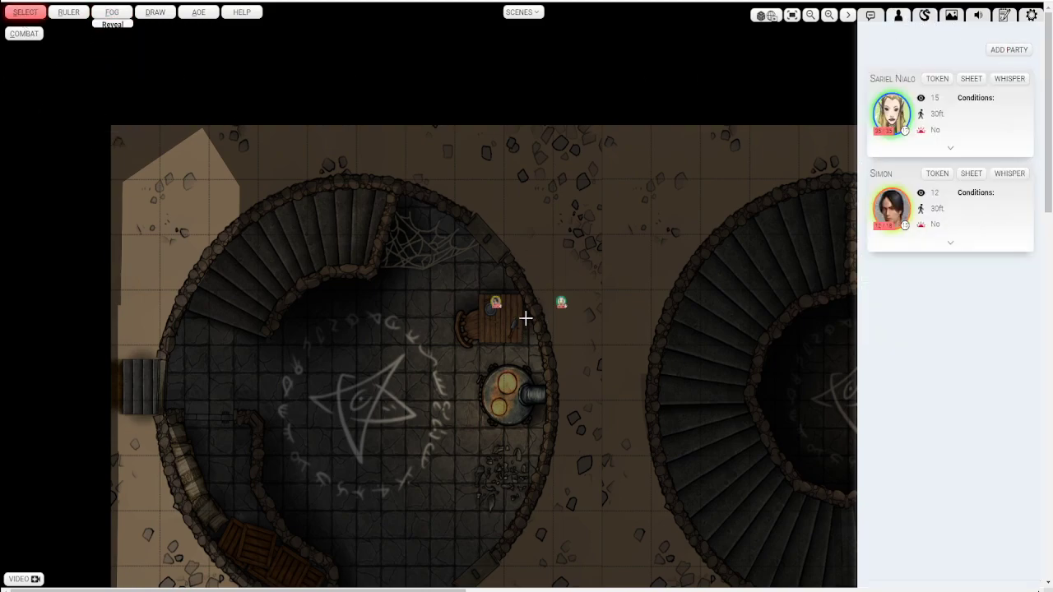
left_click_drag(559, 302, 135, 369)
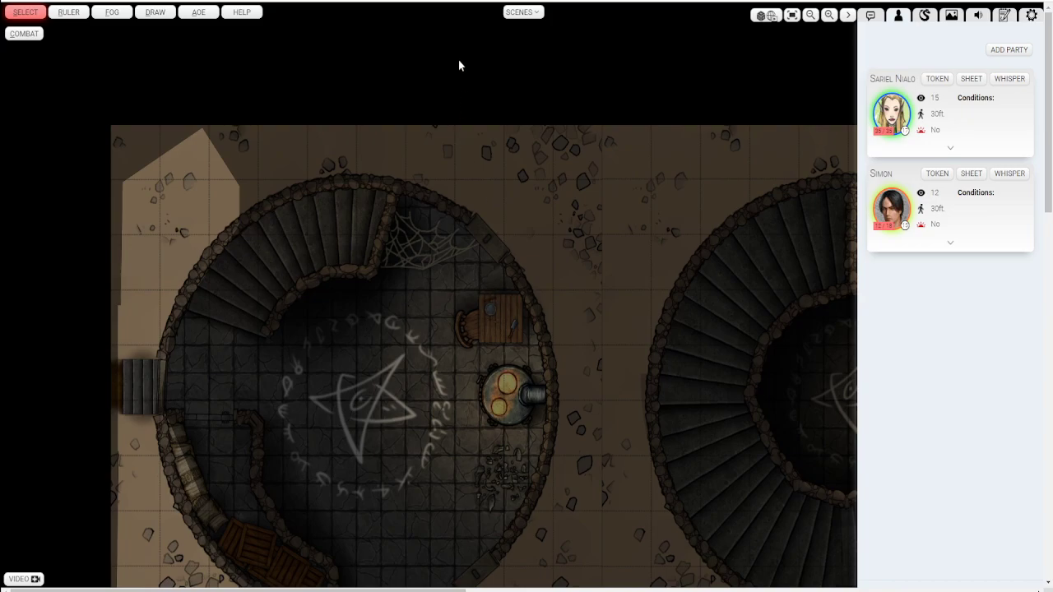
Step: Start Tower's Align to Grid wizard and place the first marker on a tile corner
left_click(513, 12)
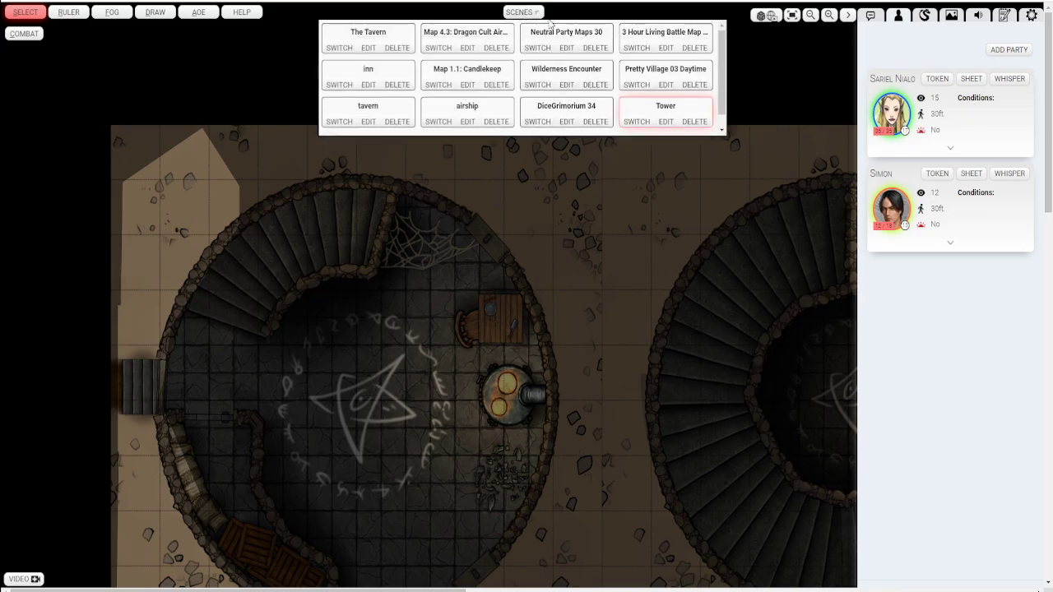
left_click(666, 121)
left_click(296, 174)
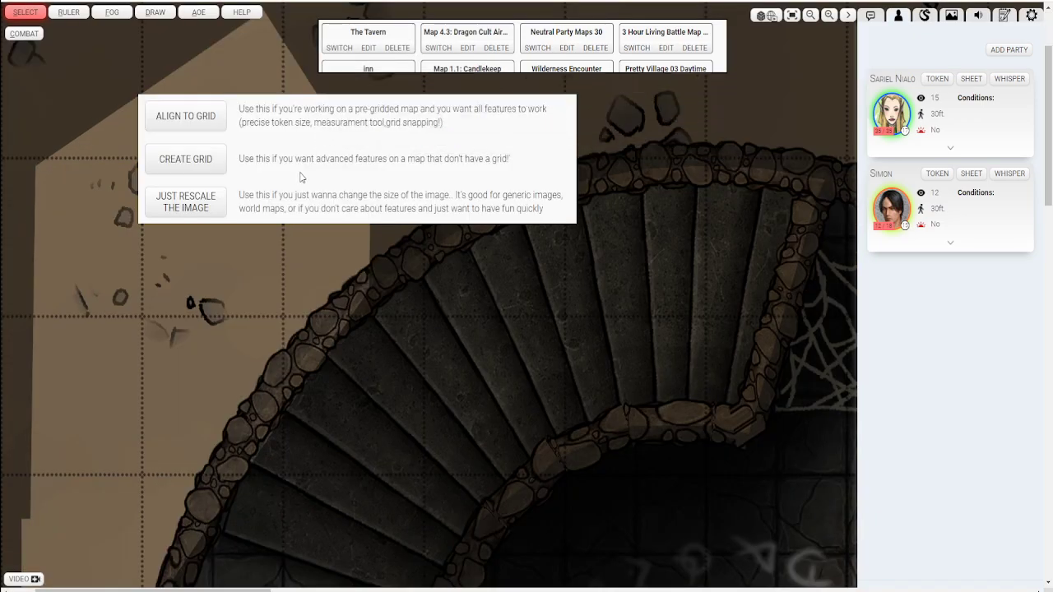
left_click(194, 128)
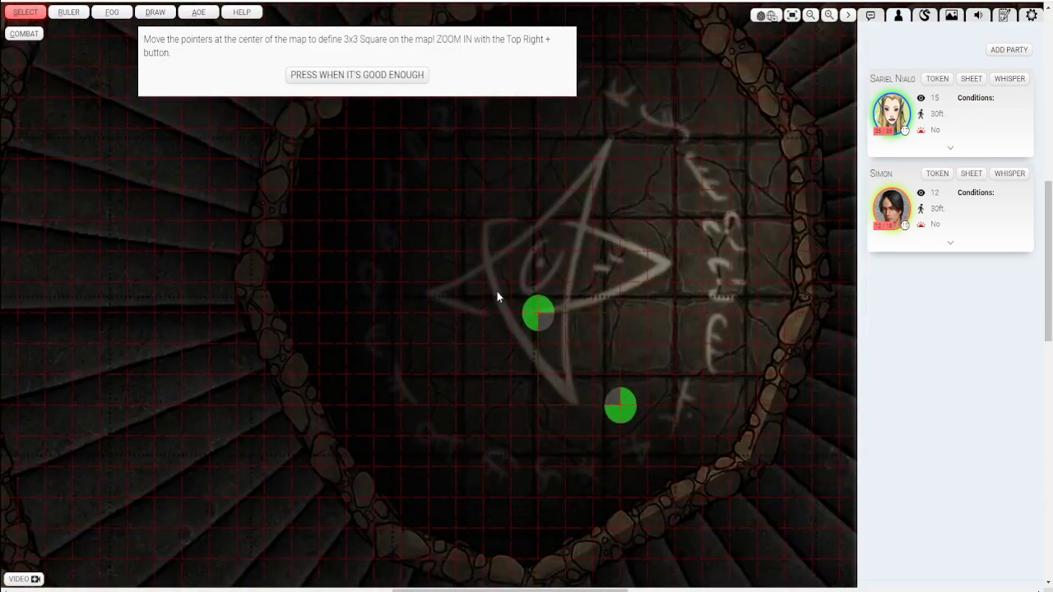
mouse_move(538, 304)
left_mouse_down()
mouse_move(461, 192)
mouse_move(553, 222)
left_mouse_up()
mouse_move(378, 217)
left_mouse_down()
mouse_move(425, 233)
mouse_move(517, 309)
left_mouse_up()
Step: Set the second marker three squares away, accept at 5 units per square, and add the party
scroll(518, 309, "down", 3)
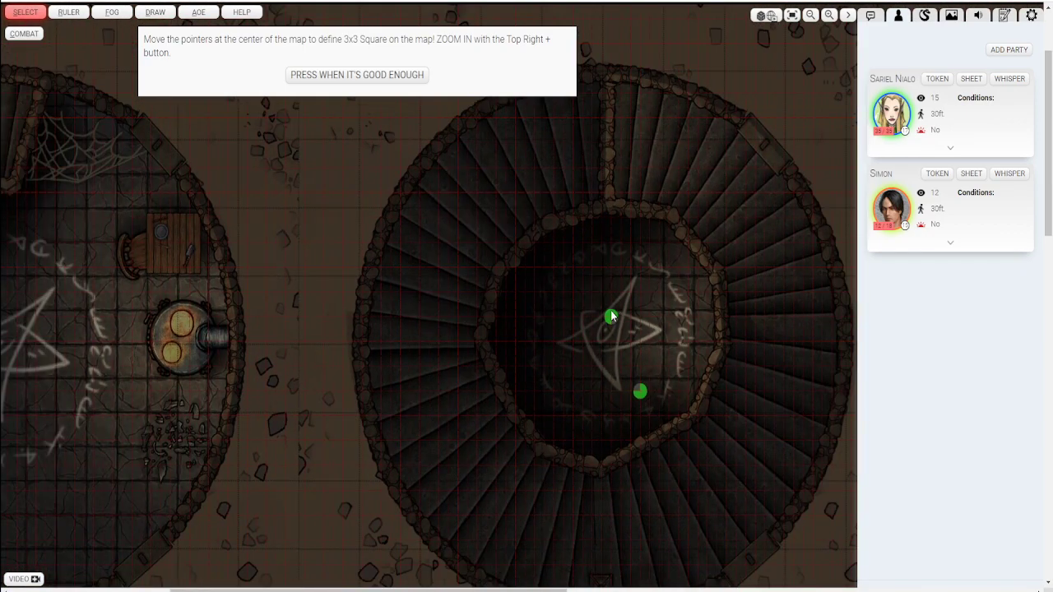
left_click_drag(610, 316, 238, 142)
mouse_move(640, 391)
left_mouse_down()
mouse_move(378, 273)
mouse_move(420, 277)
mouse_move(421, 345)
left_mouse_up()
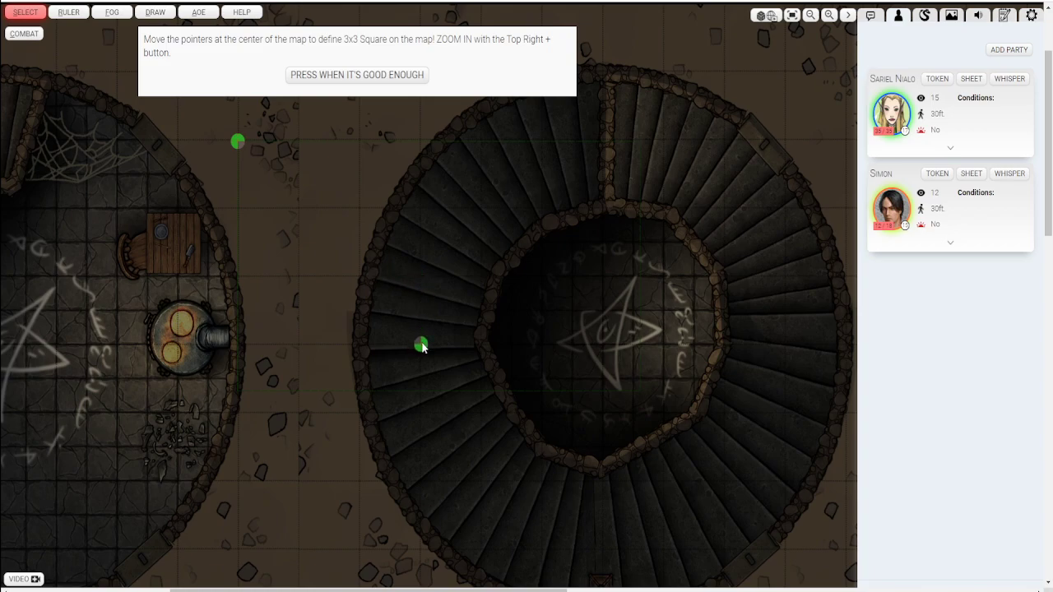
left_click(360, 78)
left_click(227, 62)
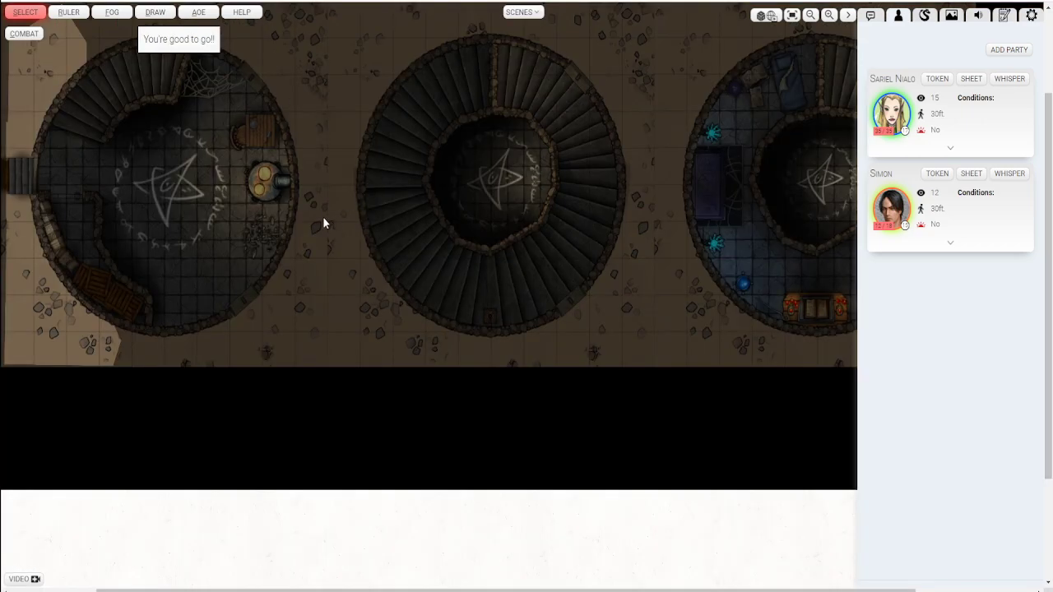
scroll(324, 223, "up", 5)
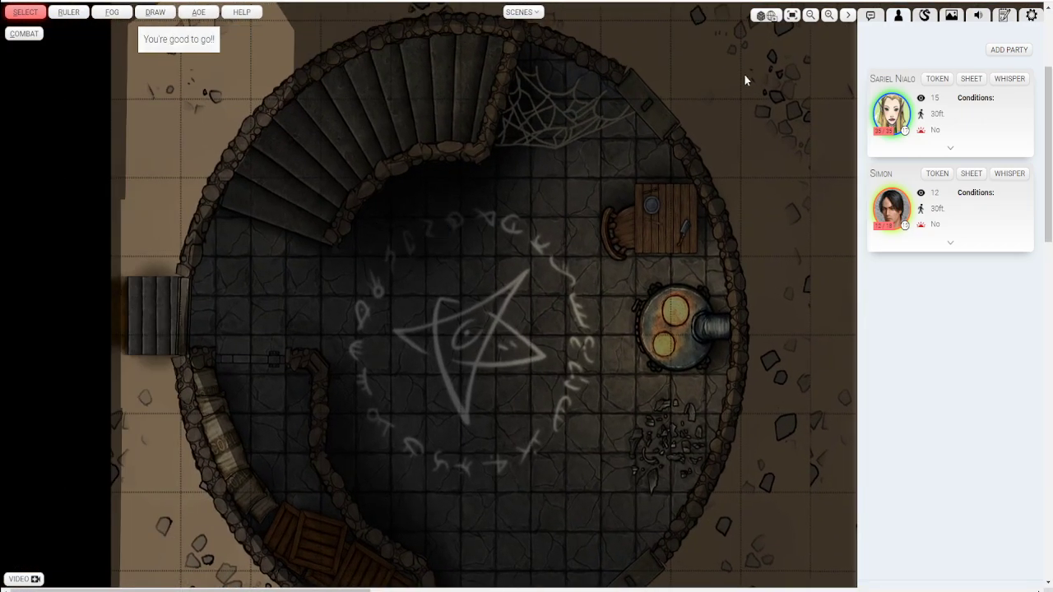
left_click(1014, 50)
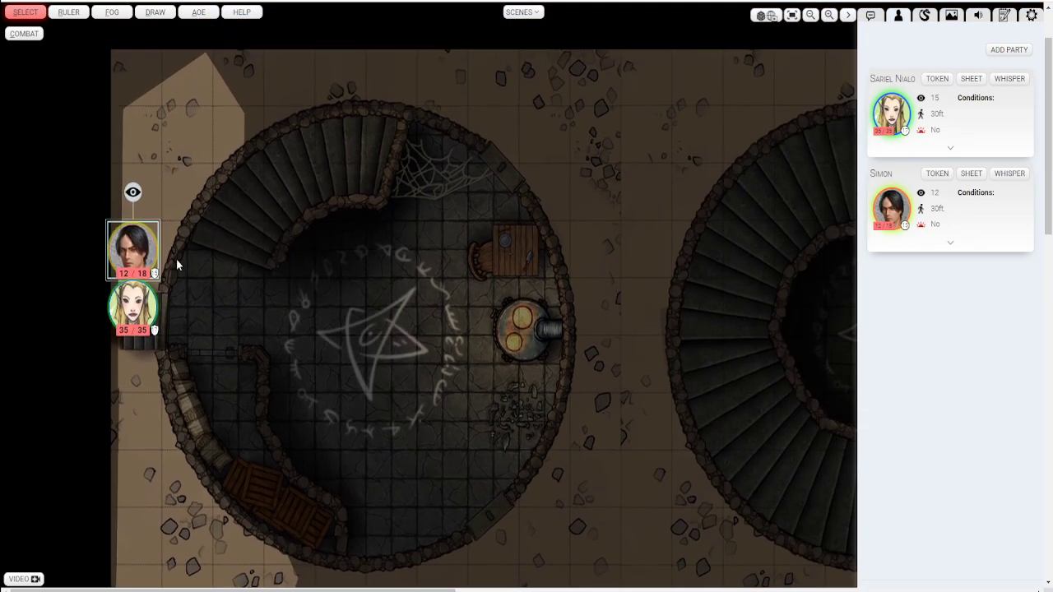
Step: Reveal a large fog circle over the left chamber, exposing its rune circle and stairs
left_click(112, 11)
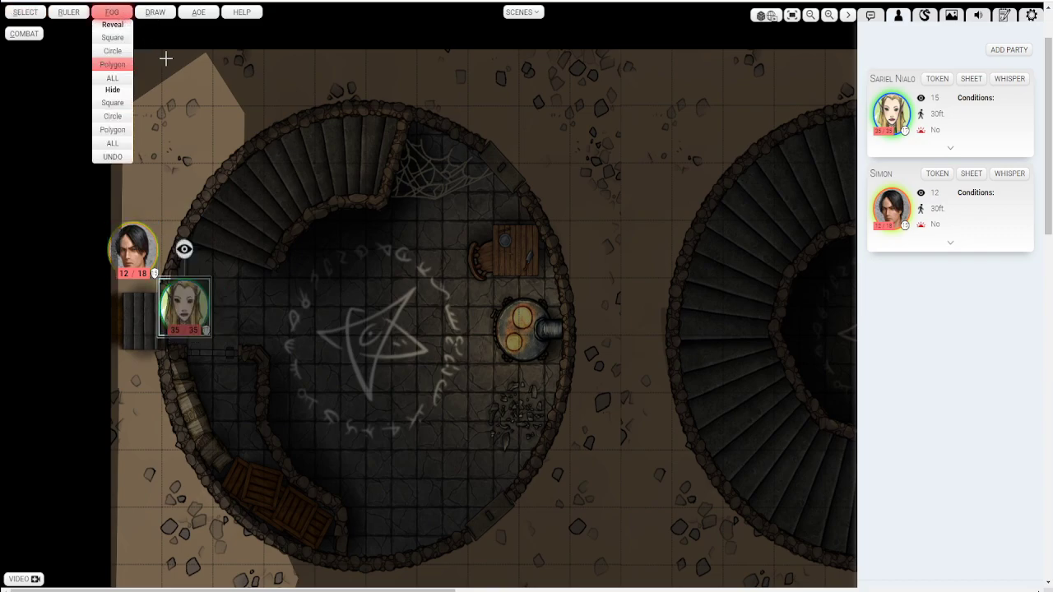
left_click(113, 51)
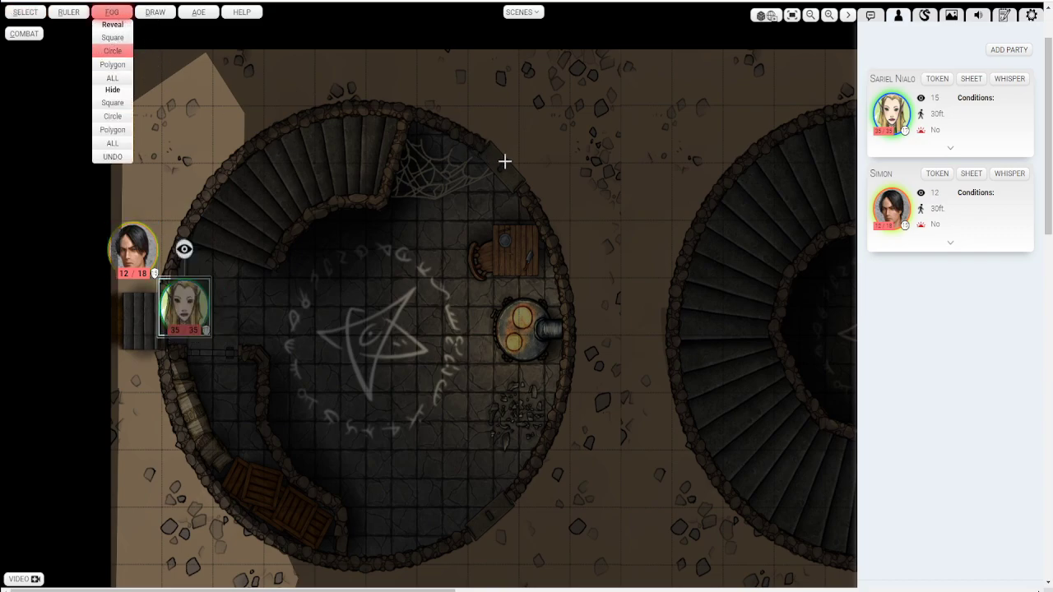
left_click_drag(171, 129, 535, 496)
scroll(471, 200, "down", 1)
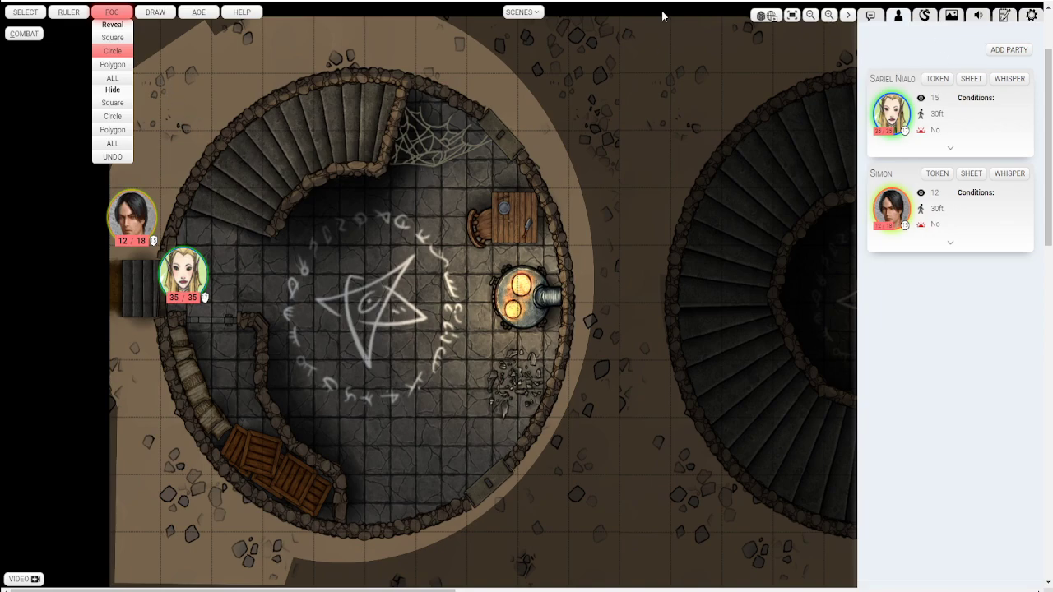
Step: Import Candlekeep Mysteries' Map 2.1: fistandia's mansion as a new scene with Use DM Map 0
left_click(531, 12)
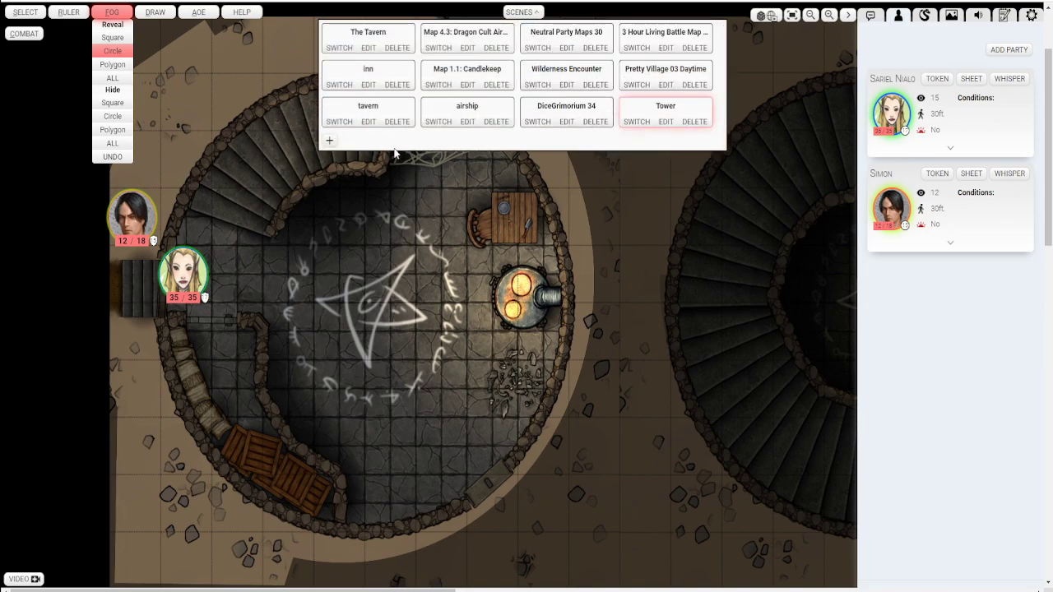
left_click(329, 142)
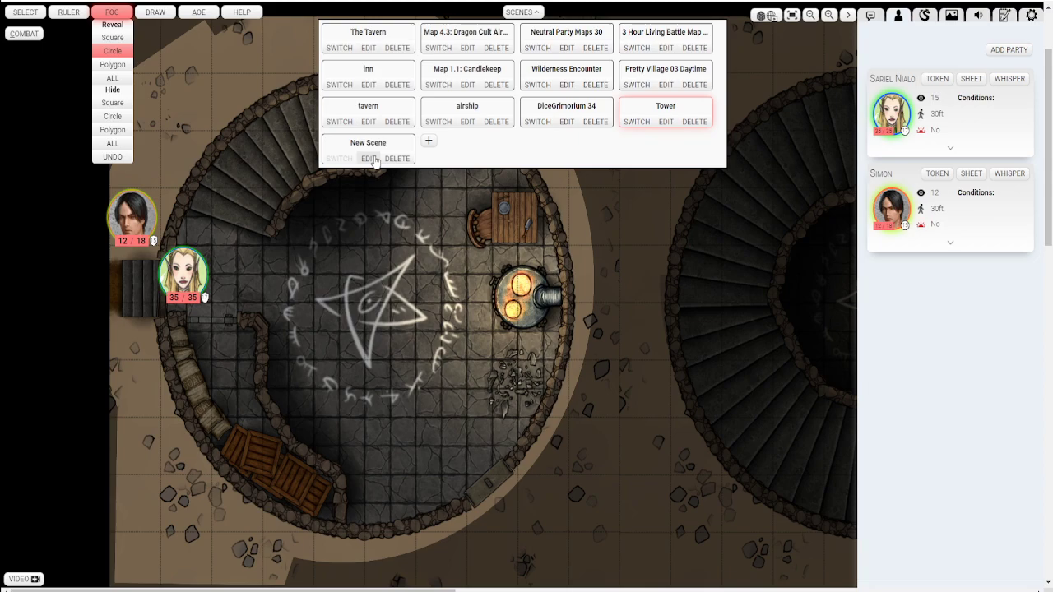
left_click(370, 158)
left_click(278, 78)
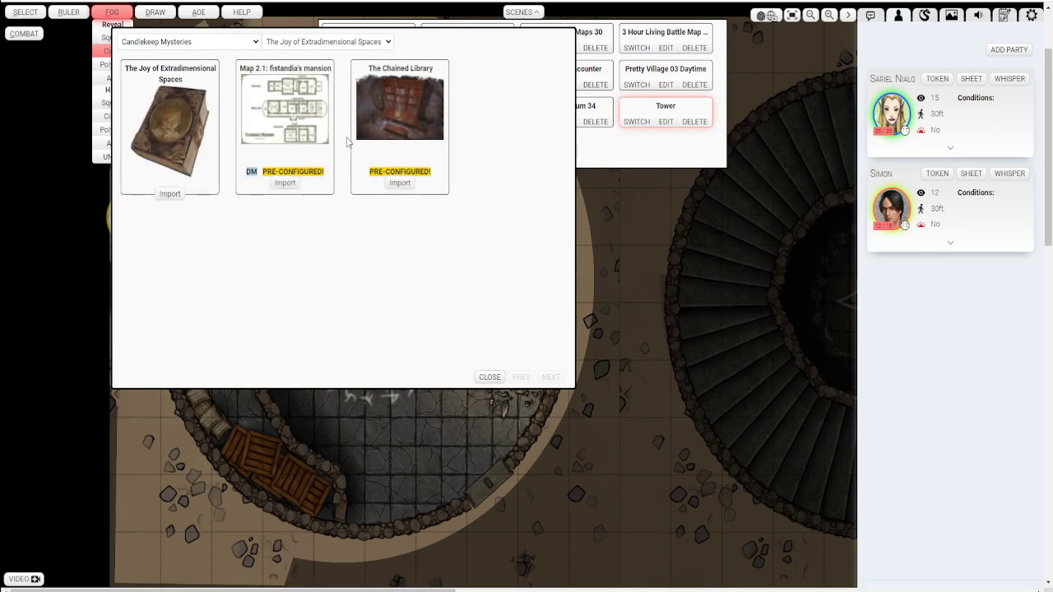
left_click(288, 183)
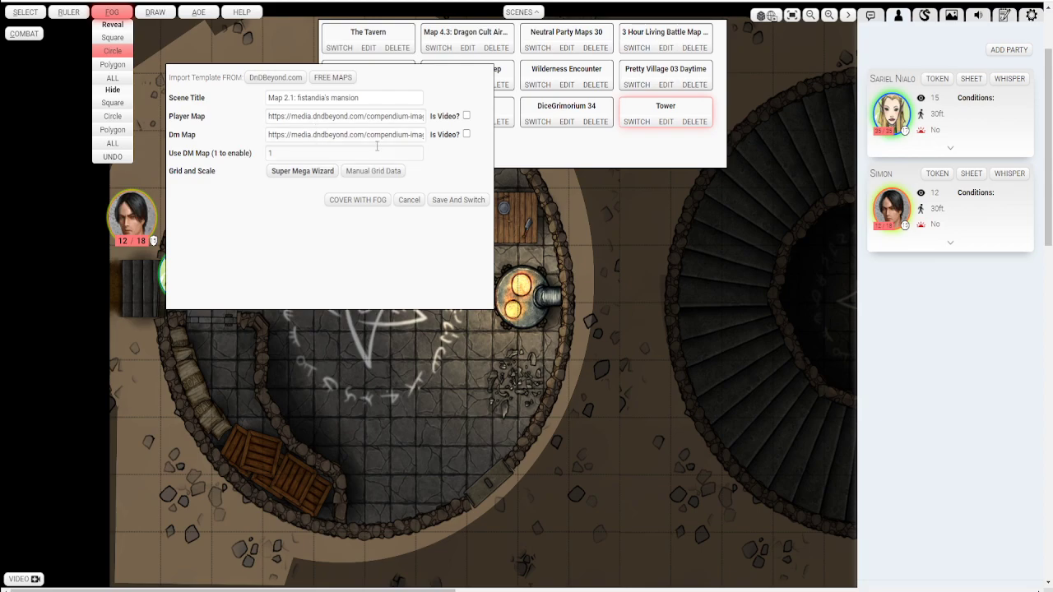
left_click_drag(307, 153, 220, 153)
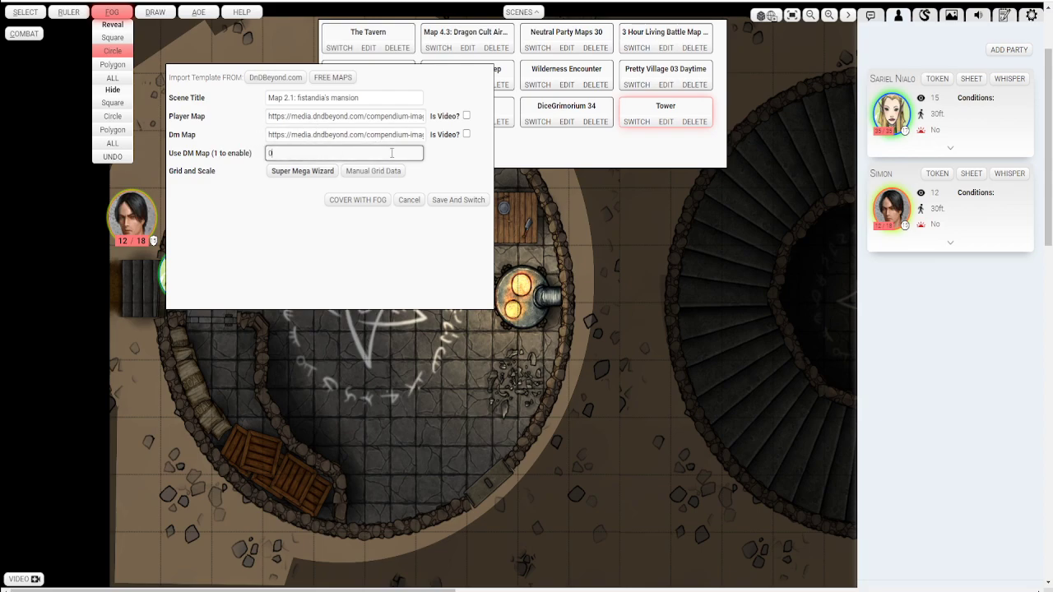
left_click(459, 201)
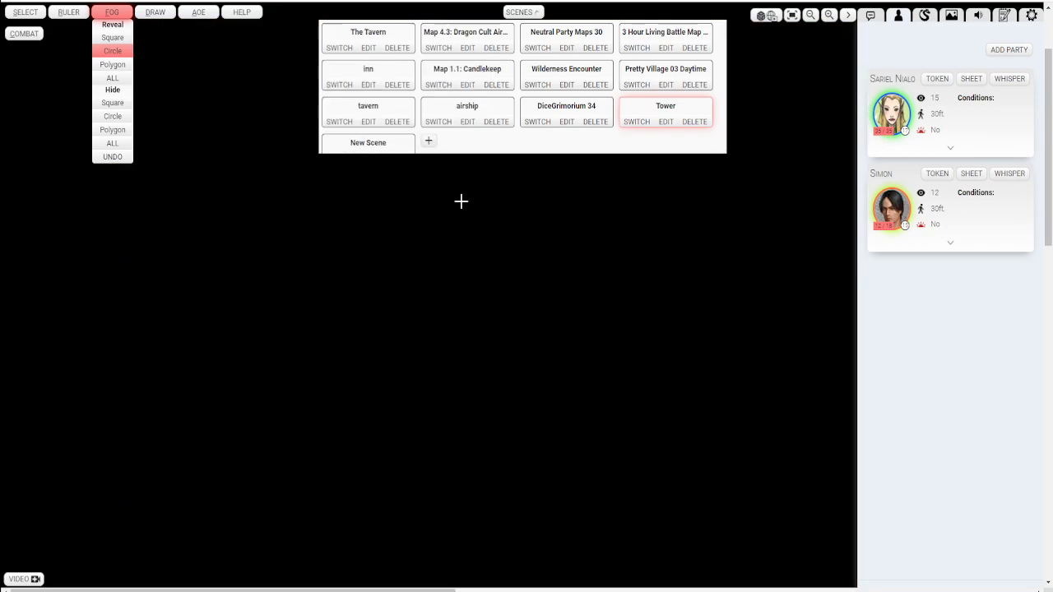
Step: Measure about 30 ft across the mansion's Lower Level rooms with the ruler
scroll(569, 230, "down", 3)
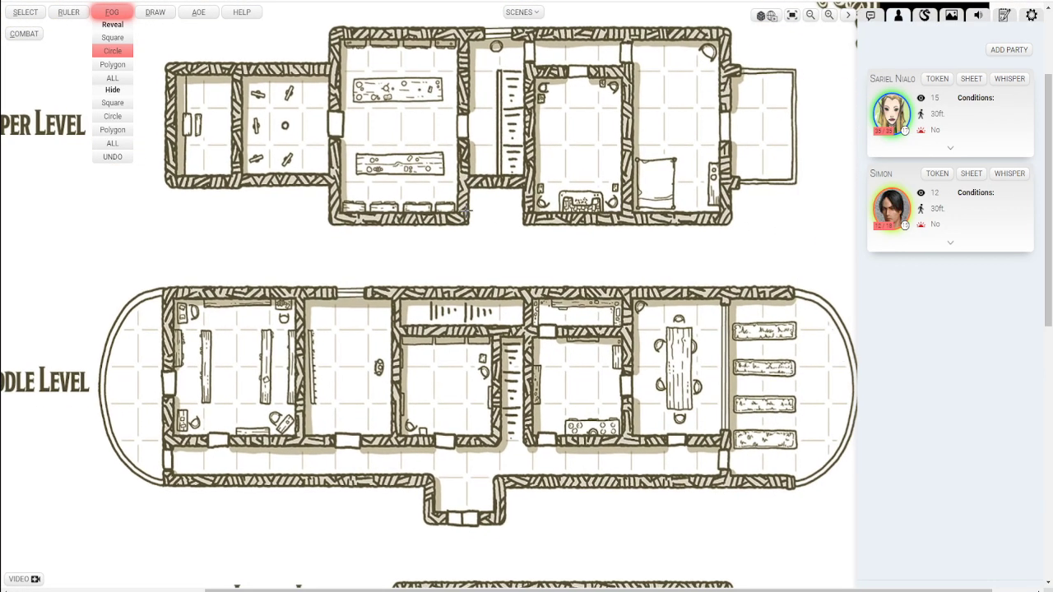
scroll(568, 244, "down", 3)
scroll(444, 329, "down", 1)
scroll(444, 329, "right", 2)
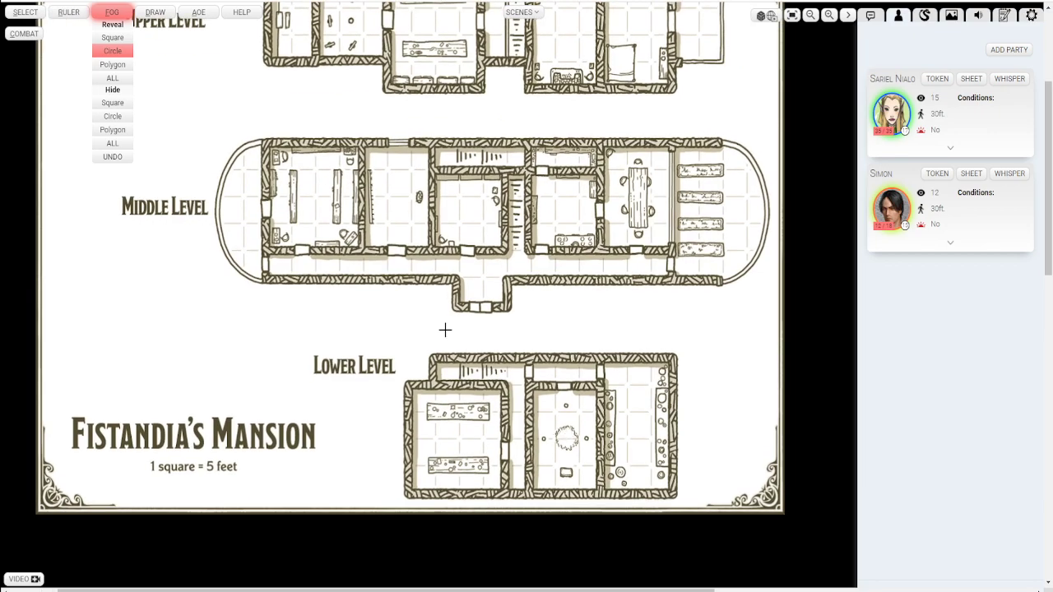
scroll(567, 372, "down", 1)
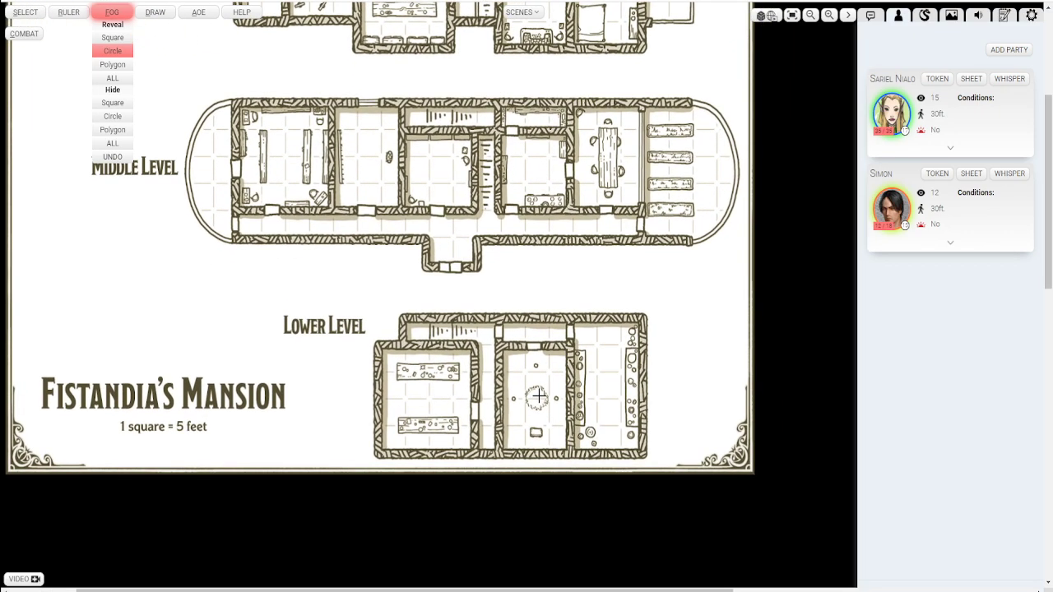
key("r")
left_click_drag(536, 388, 391, 385)
key("s")
scroll(395, 384, "up", 2)
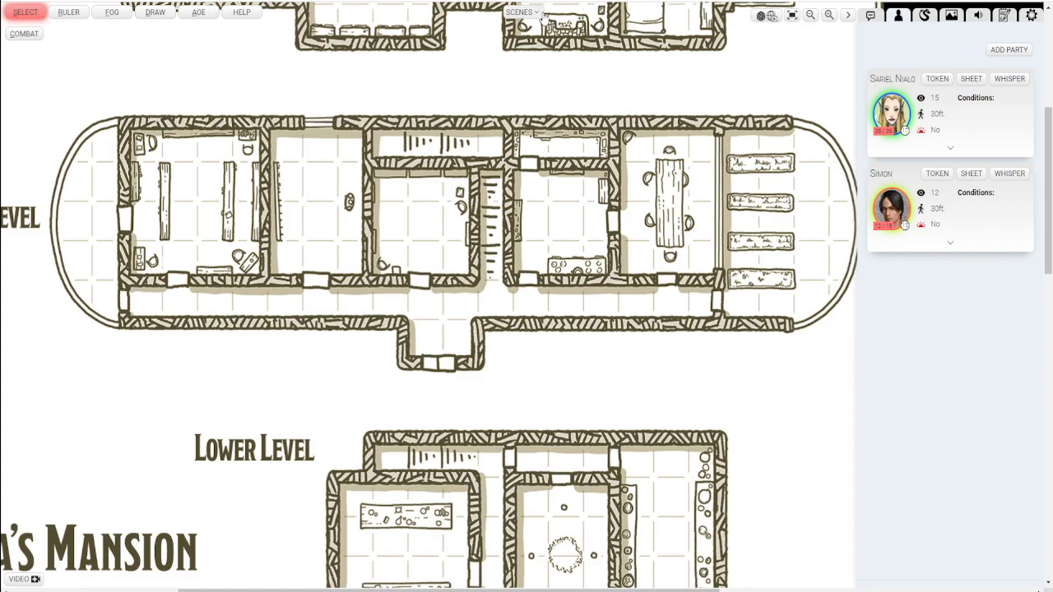
Step: Save Map 2.1's settings with Snap to Grid and Show Grid set to 1
left_click(527, 12)
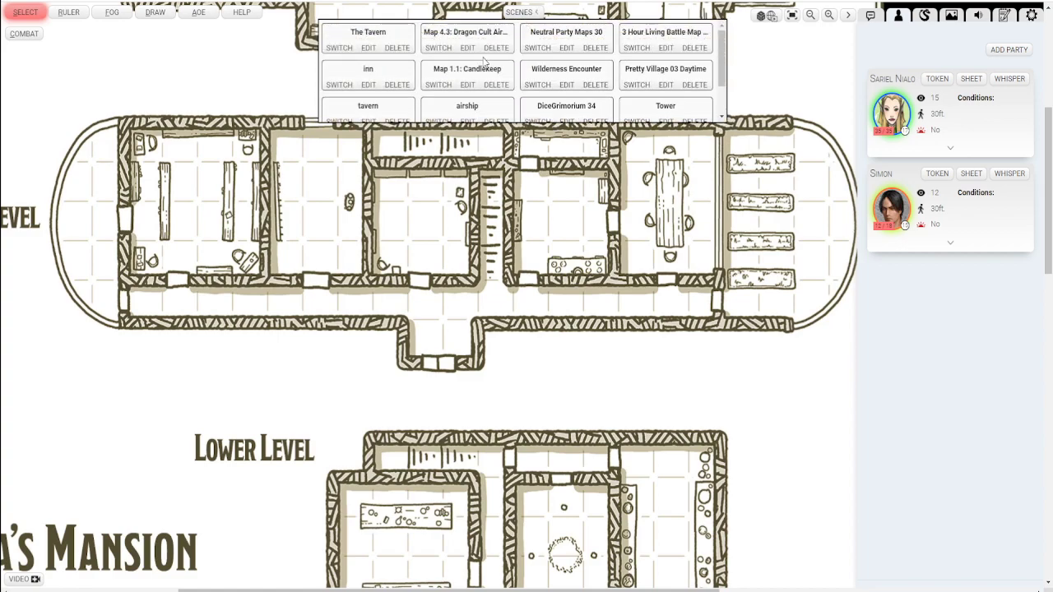
left_click(371, 159)
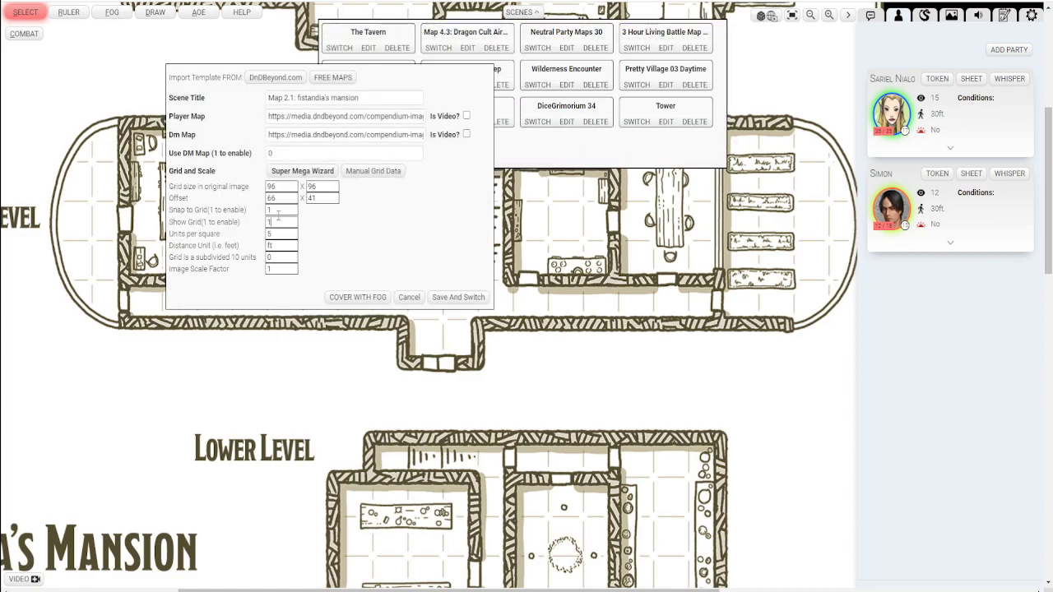
left_click(458, 297)
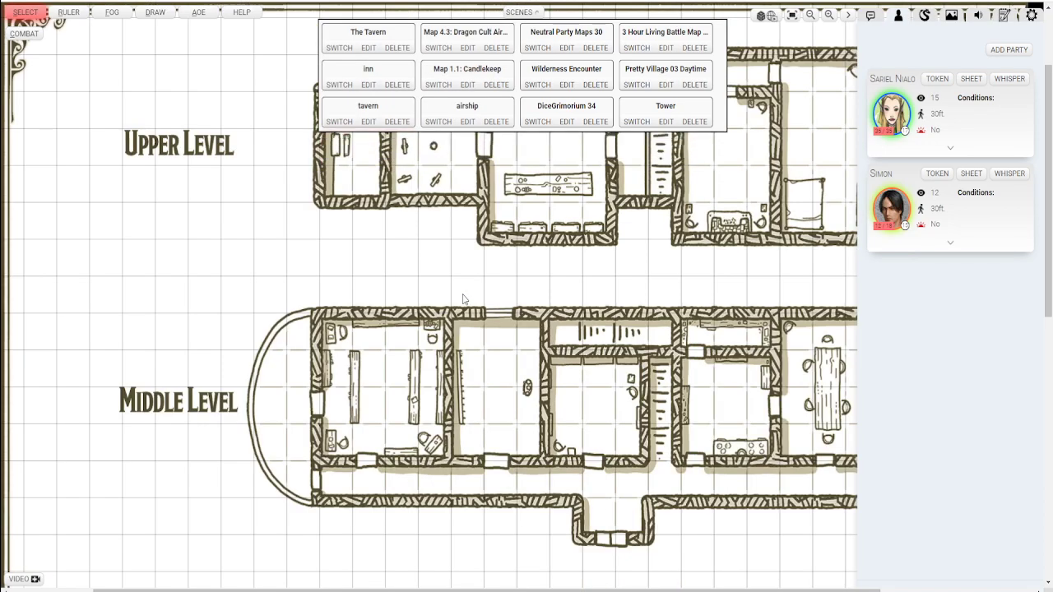
scroll(475, 222, "up", 2)
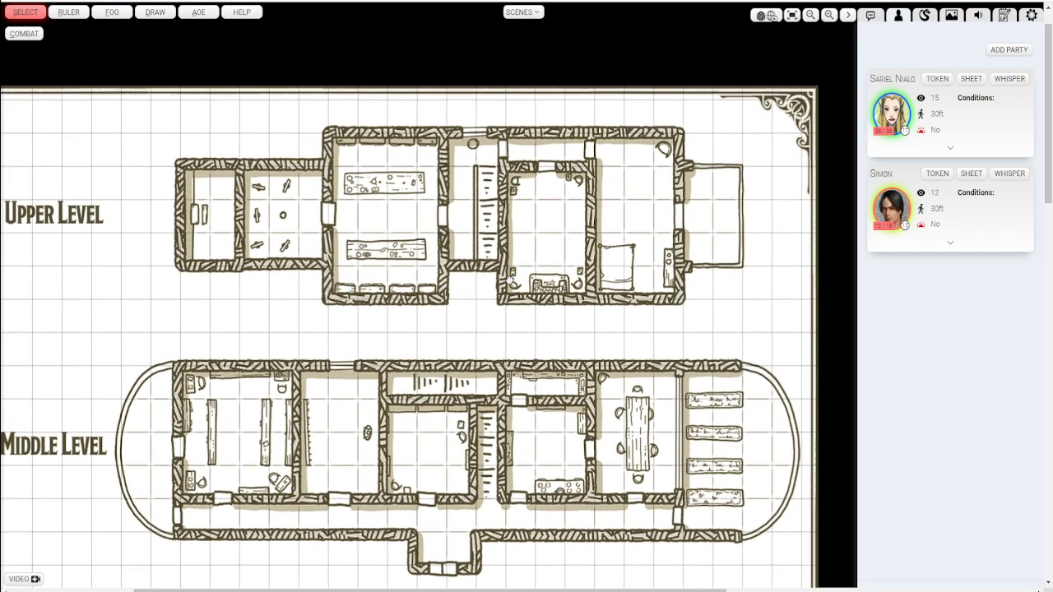
Step: Change Map 2.1's Use DM Map from 0 to 1 and reload the scene
left_click(518, 12)
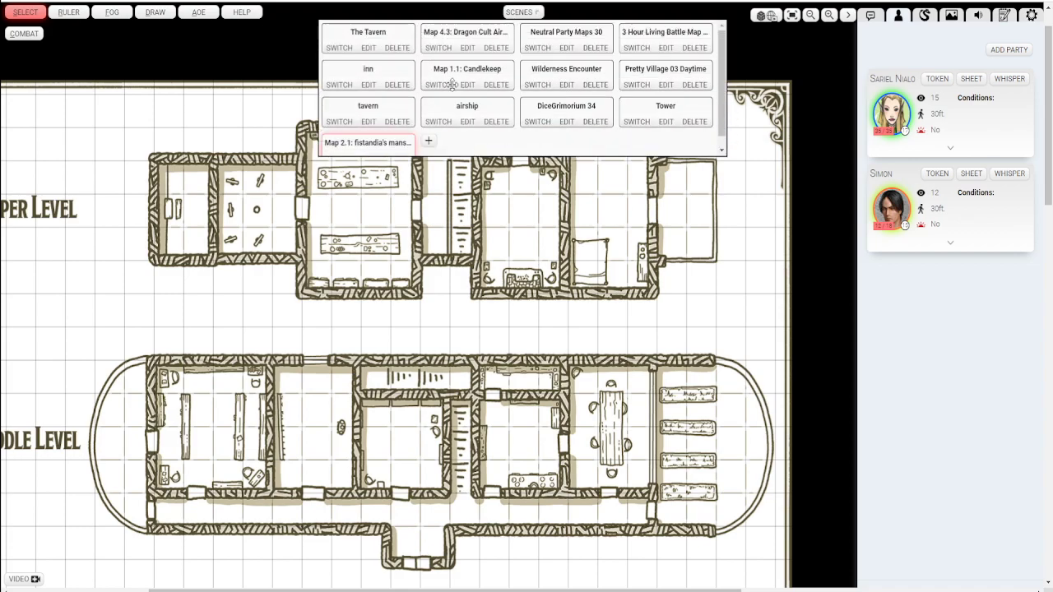
scroll(370, 163, "down", 1)
left_click(369, 160)
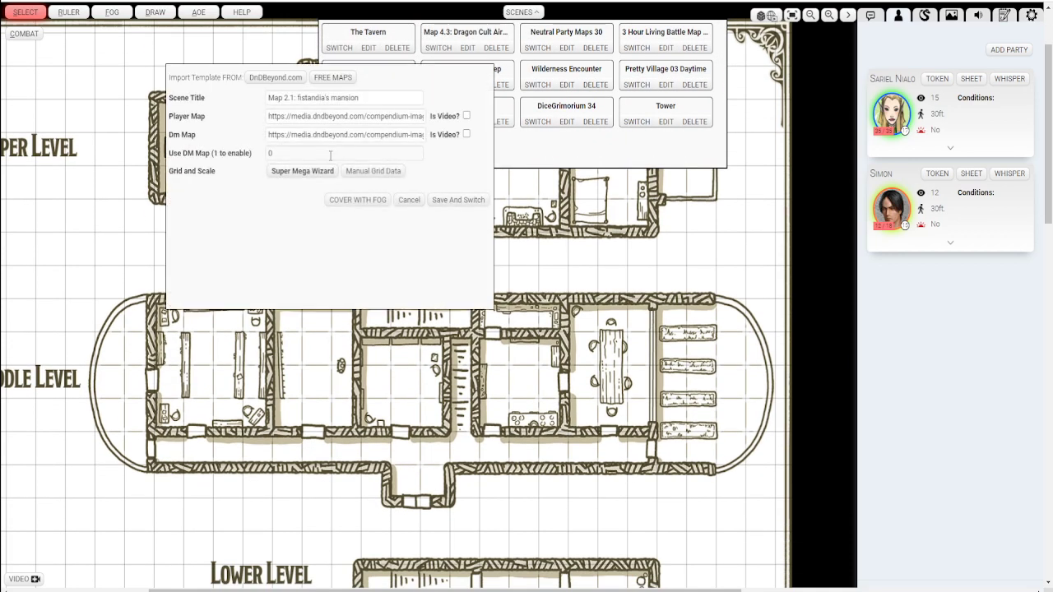
double_click(269, 154)
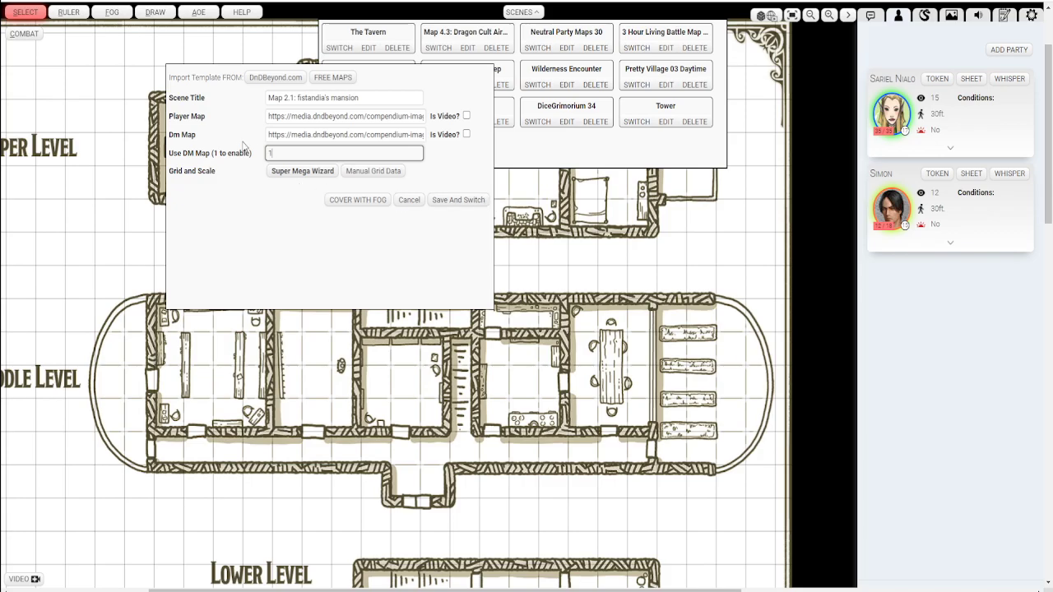
left_click(436, 199)
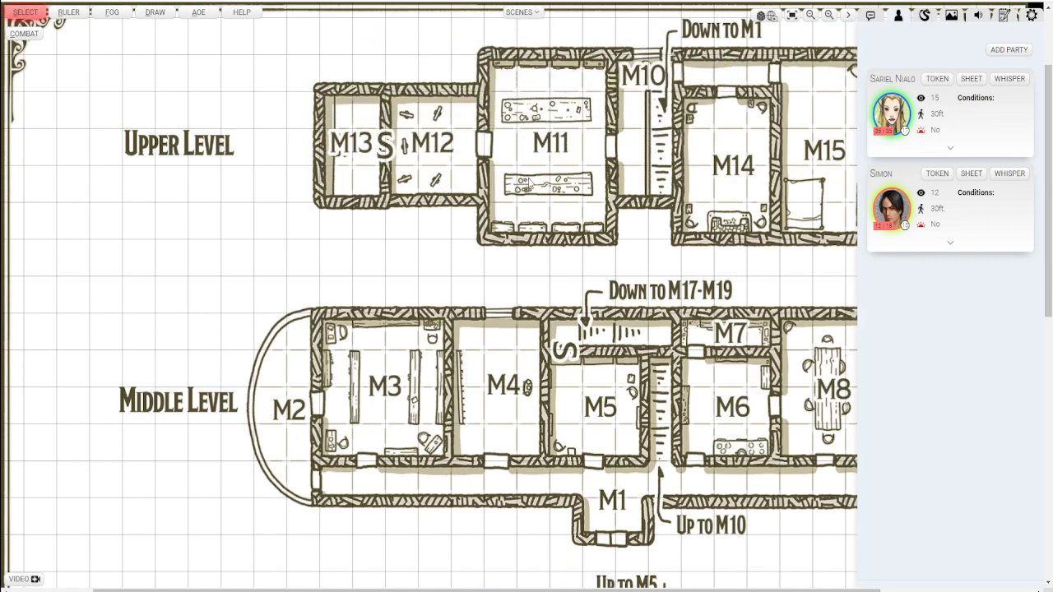
Step: Zoom around the labelled mansion map, then bring up the scenes list
scroll(477, 153, "down", 1)
scroll(588, 188, "down", 1)
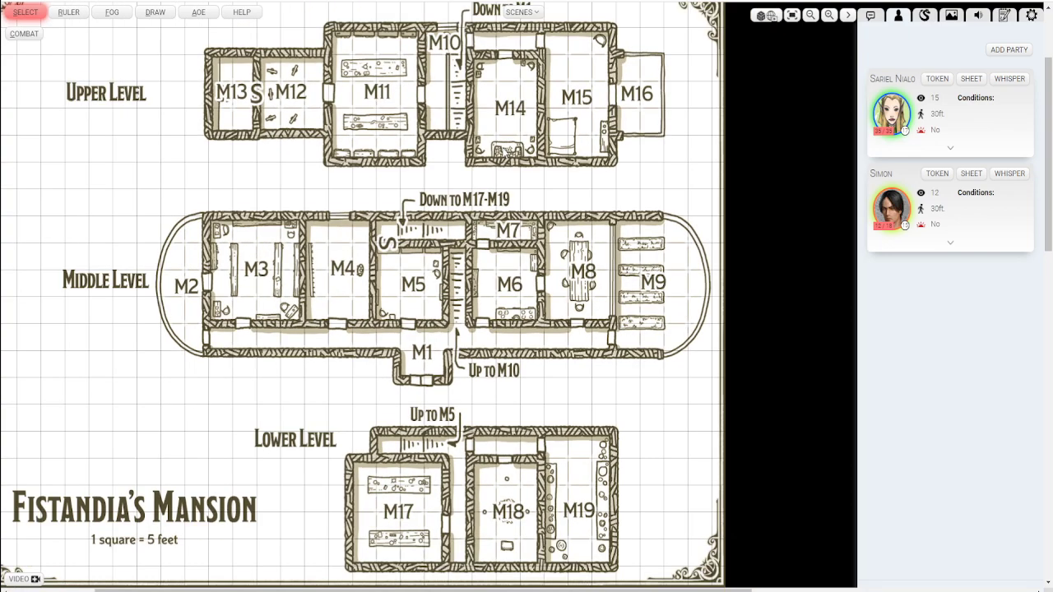
scroll(502, 192, "down", 1)
scroll(479, 166, "down", 1)
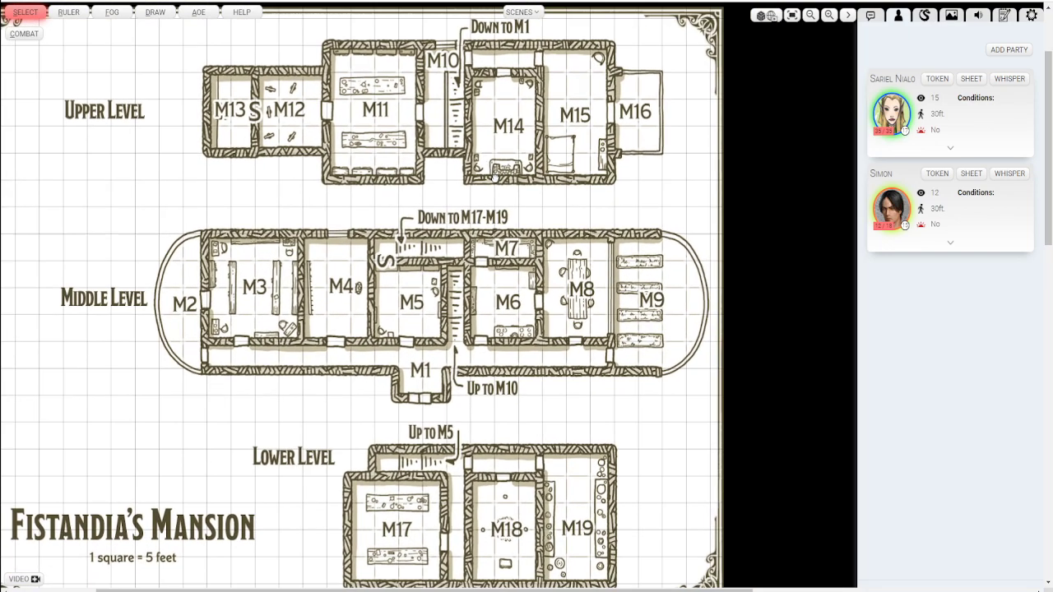
scroll(436, 194, "down", 1)
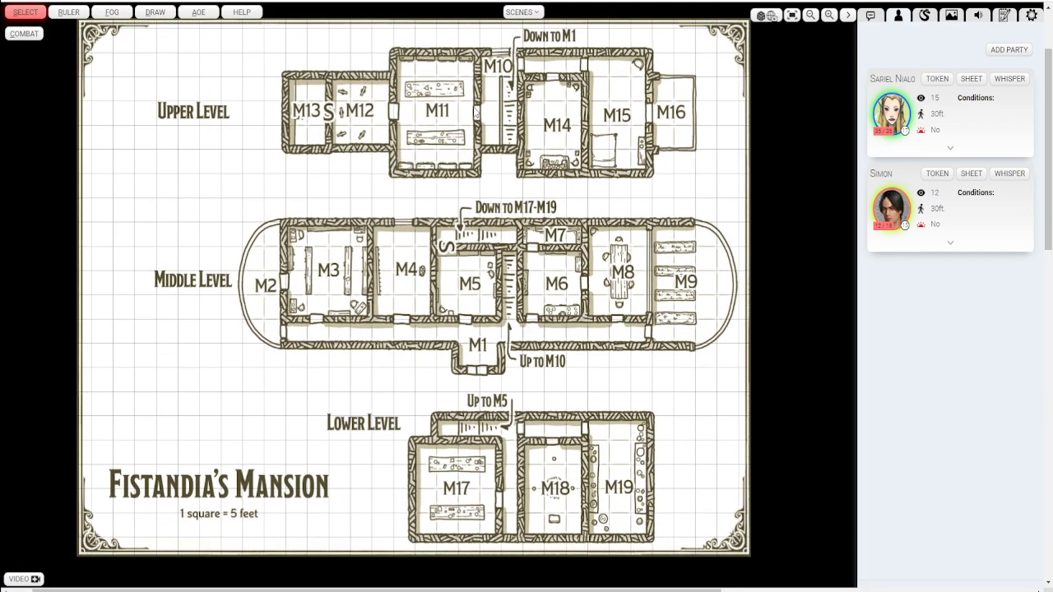
scroll(510, 274, "up", 2)
scroll(510, 274, "up", 2)
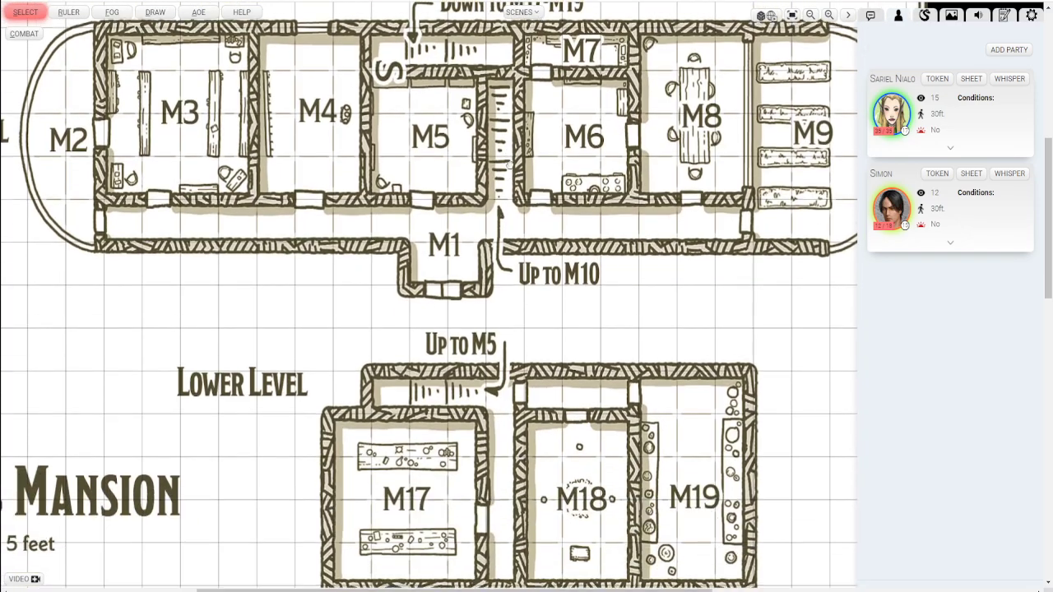
scroll(517, 244, "down", 1)
scroll(518, 243, "up", 1)
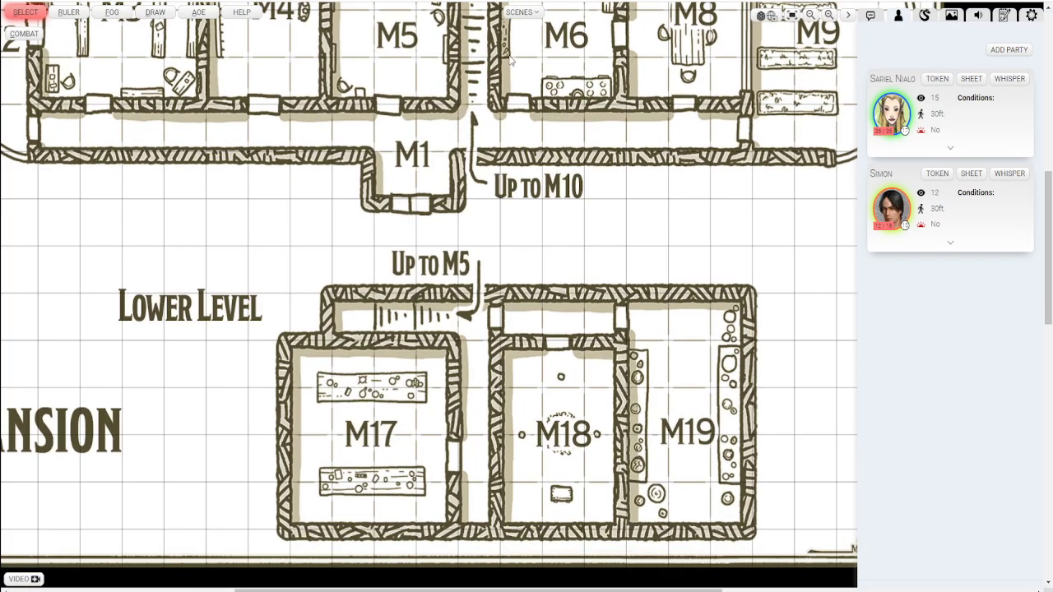
left_click(518, 13)
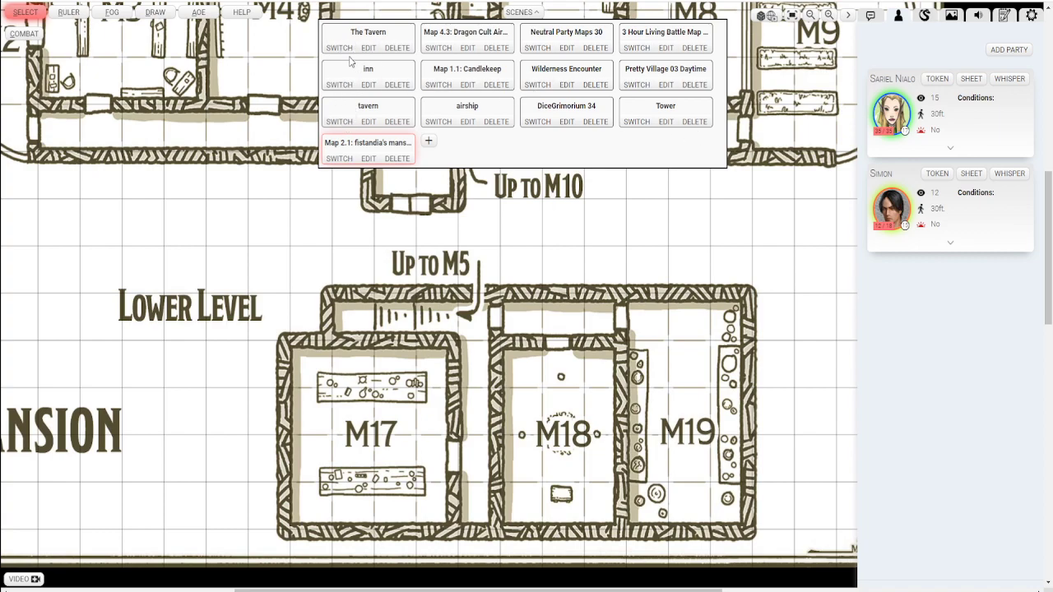
Step: Switch to The Tavern, set both party tokens side by side at the bar, and show the sound panel
left_click(349, 51)
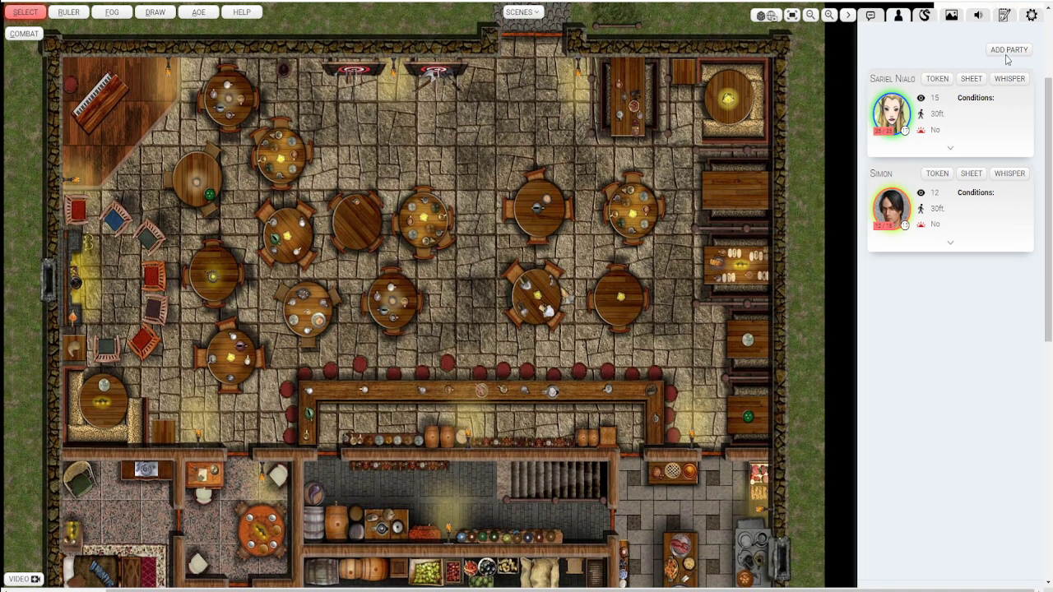
left_click(1009, 50)
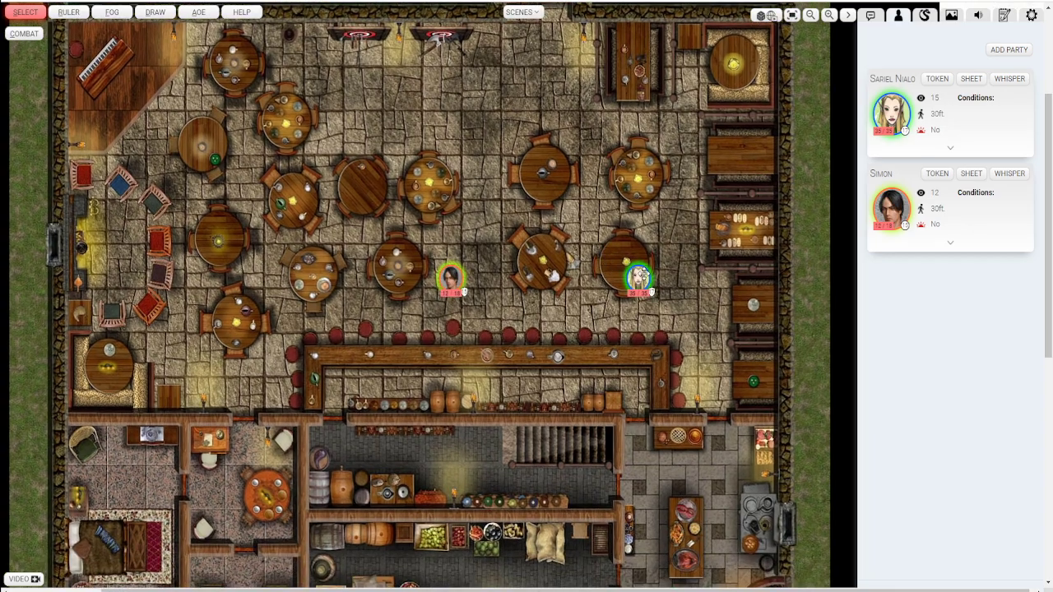
left_click_drag(634, 277, 562, 316)
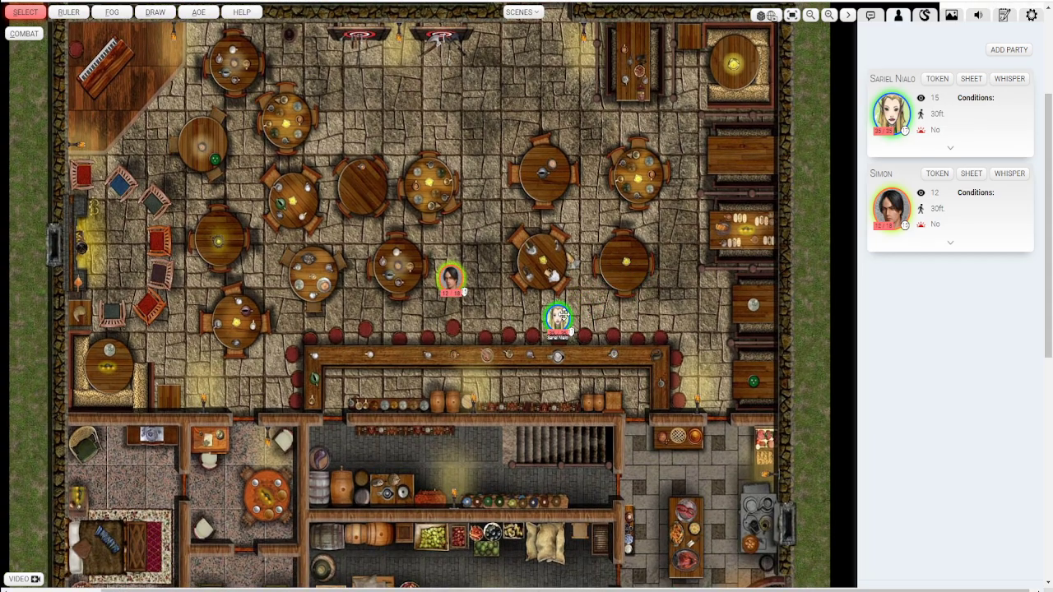
left_click_drag(451, 280, 450, 198)
scroll(492, 303, "up", 3)
left_click(977, 18)
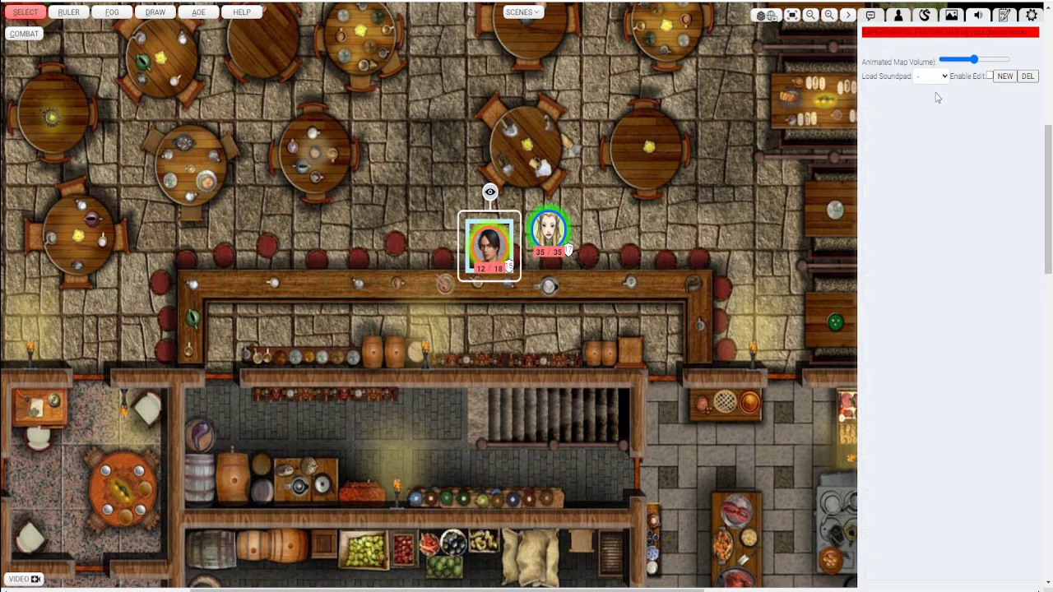
Step: Load the DEMO soundpad and try adding a section and a Music sound, cancelling both
left_click(934, 100)
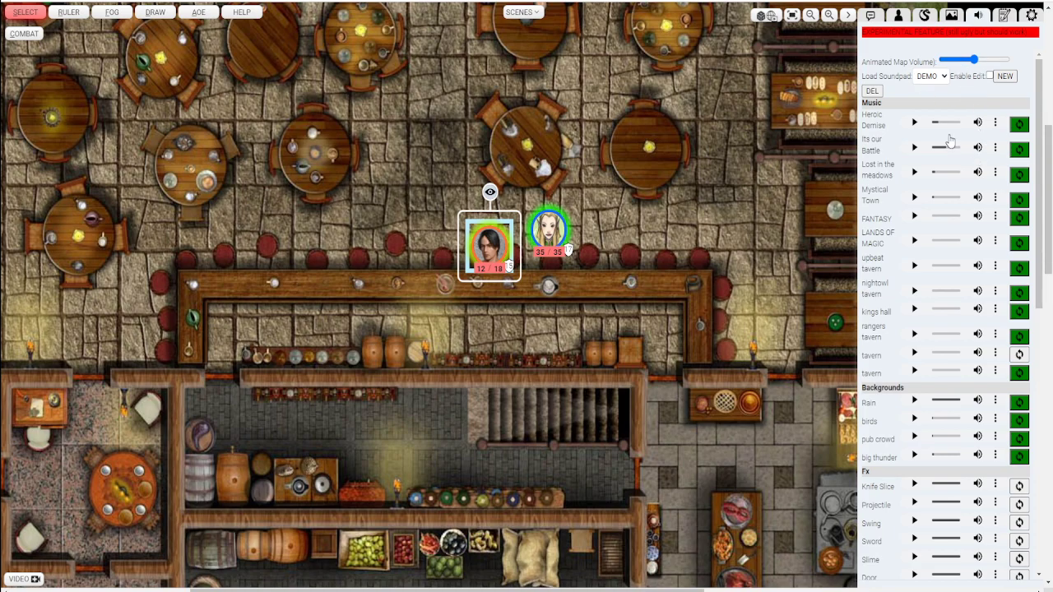
left_click(989, 76)
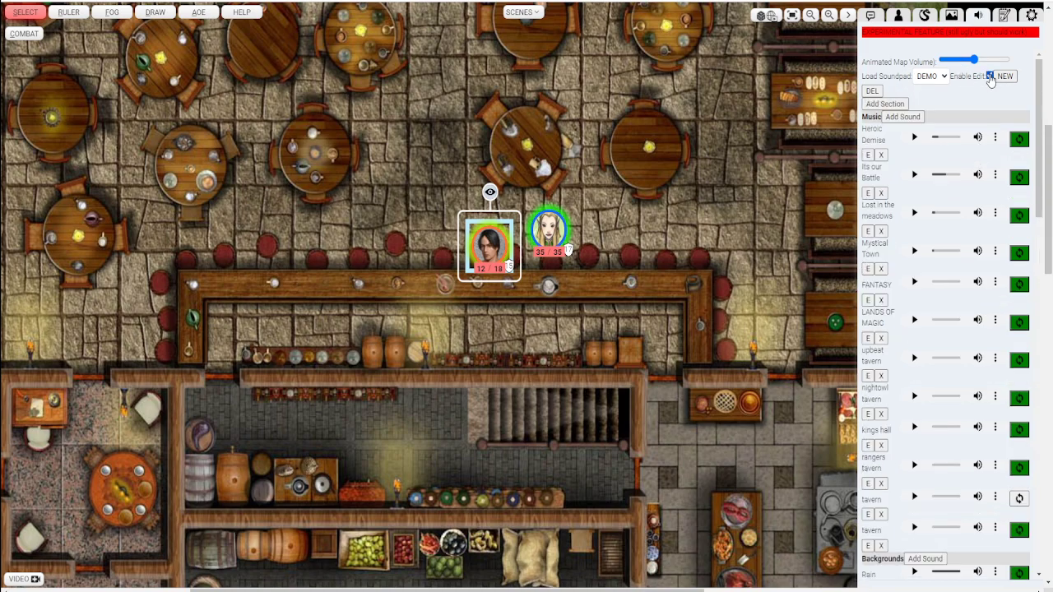
left_click(884, 103)
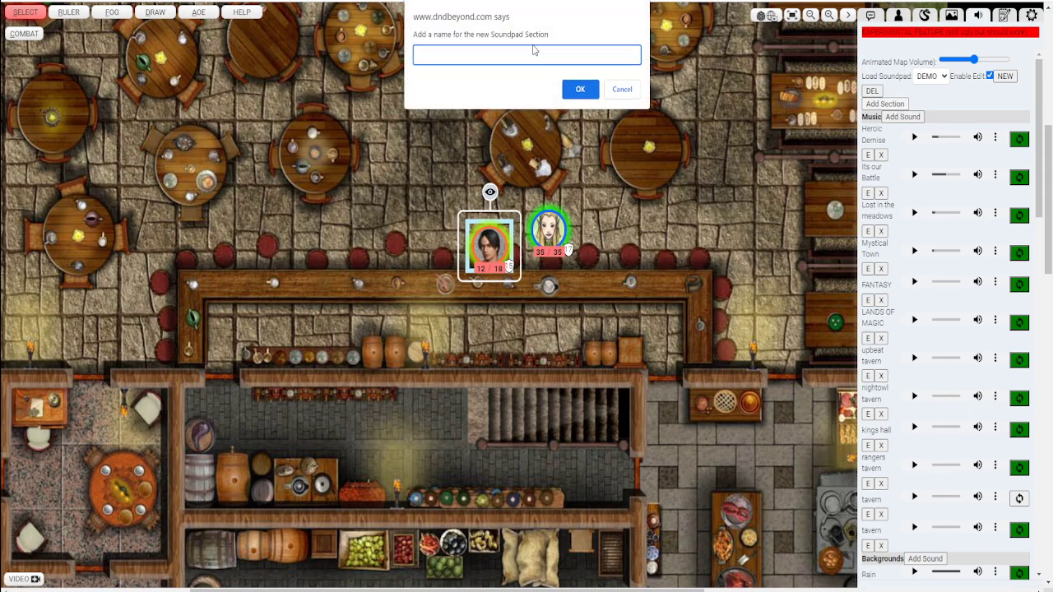
left_click(622, 90)
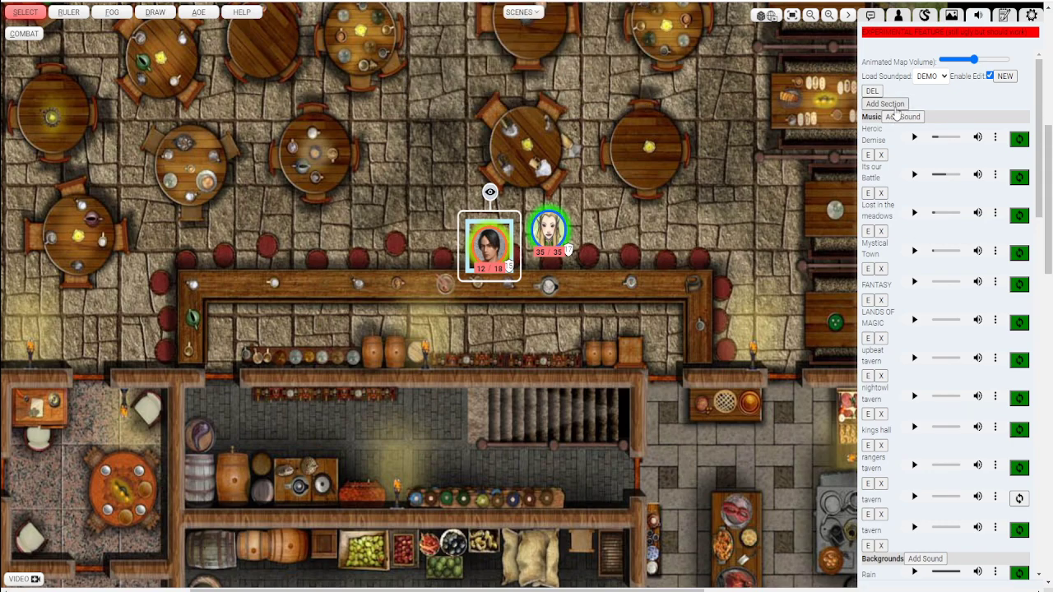
left_click(903, 117)
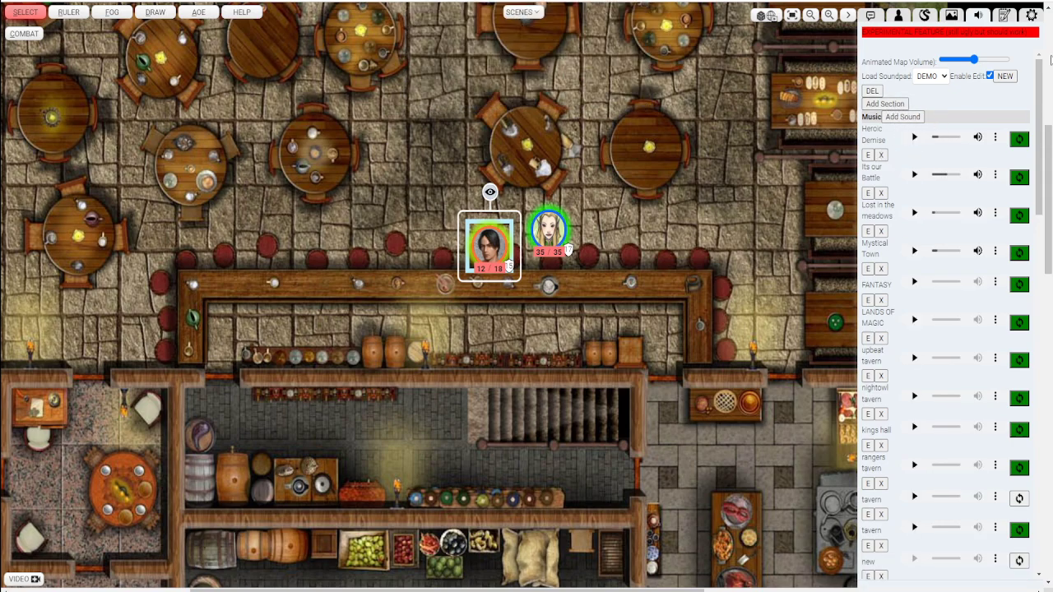
scroll(899, 415, "down", 1)
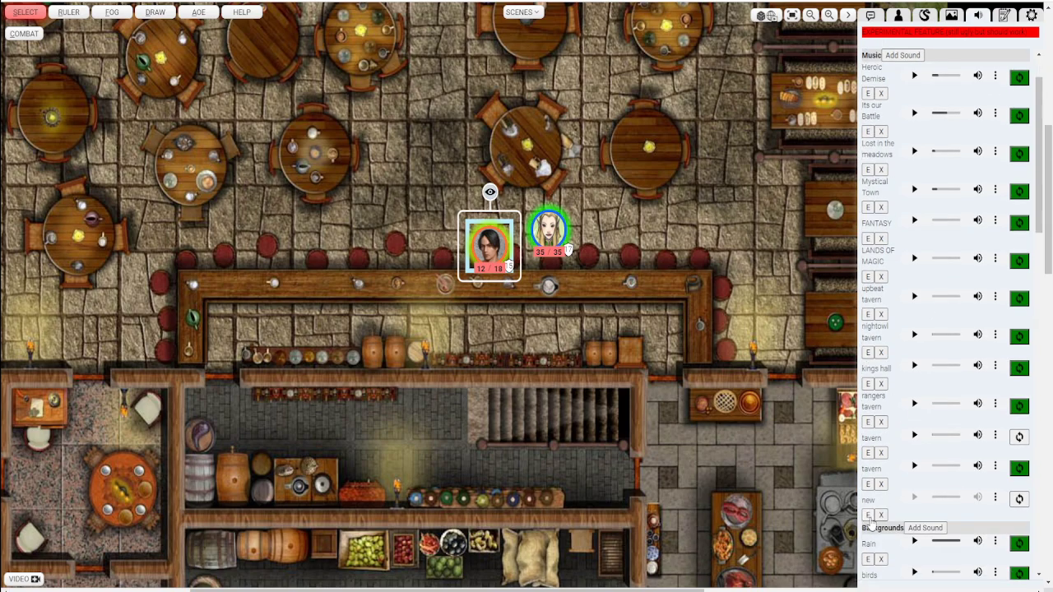
left_click(868, 516)
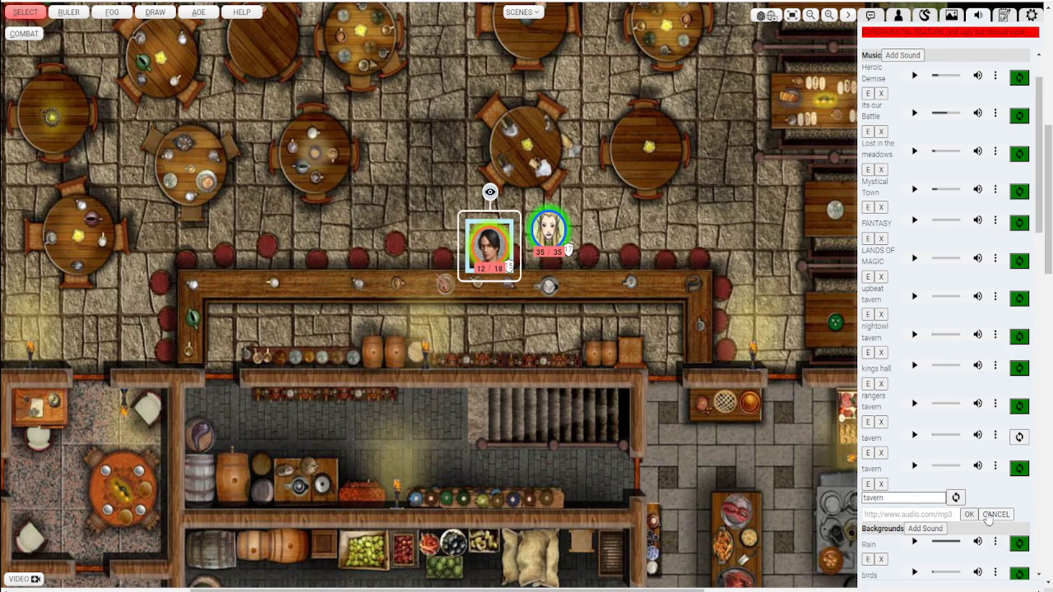
left_click(995, 514)
Step: Play the second tavern music track and raise its volume
left_click(914, 465)
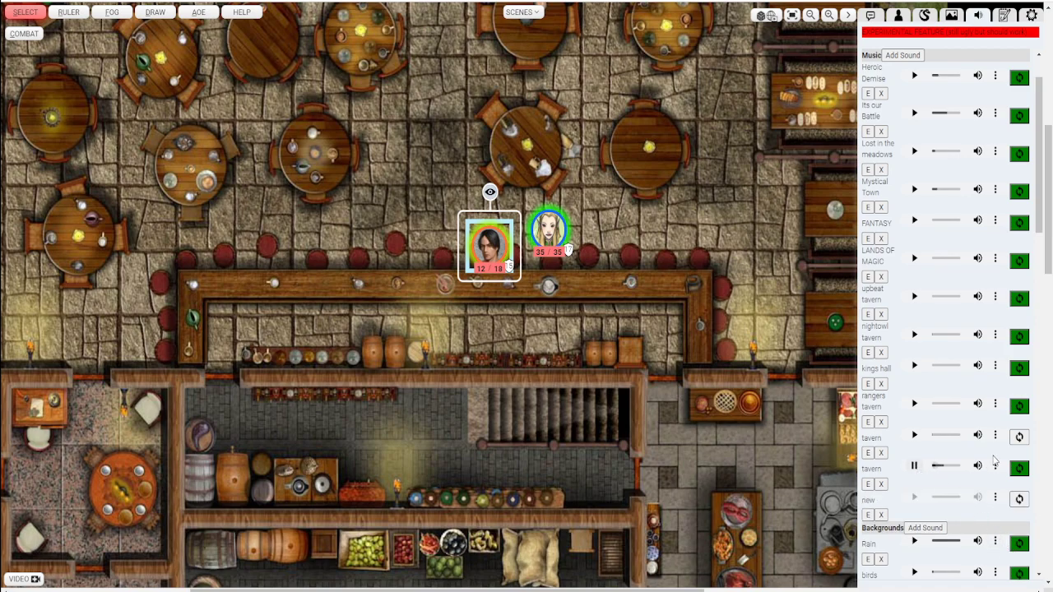
mouse_move(987, 467)
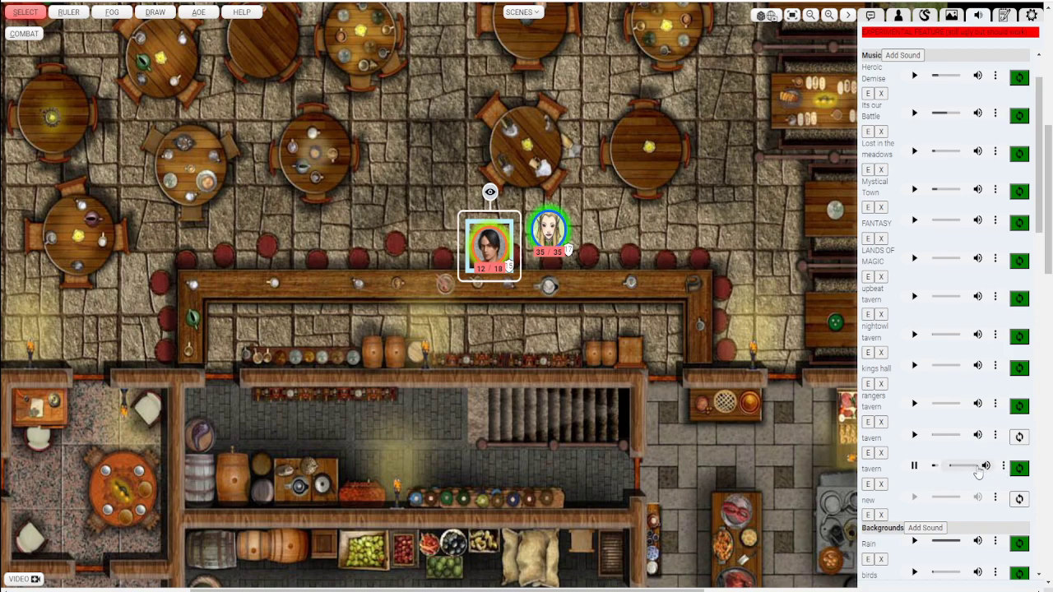
mouse_move(955, 471)
left_mouse_down()
mouse_move(970, 471)
mouse_move(954, 473)
left_mouse_up()
scroll(946, 444, "down", 3)
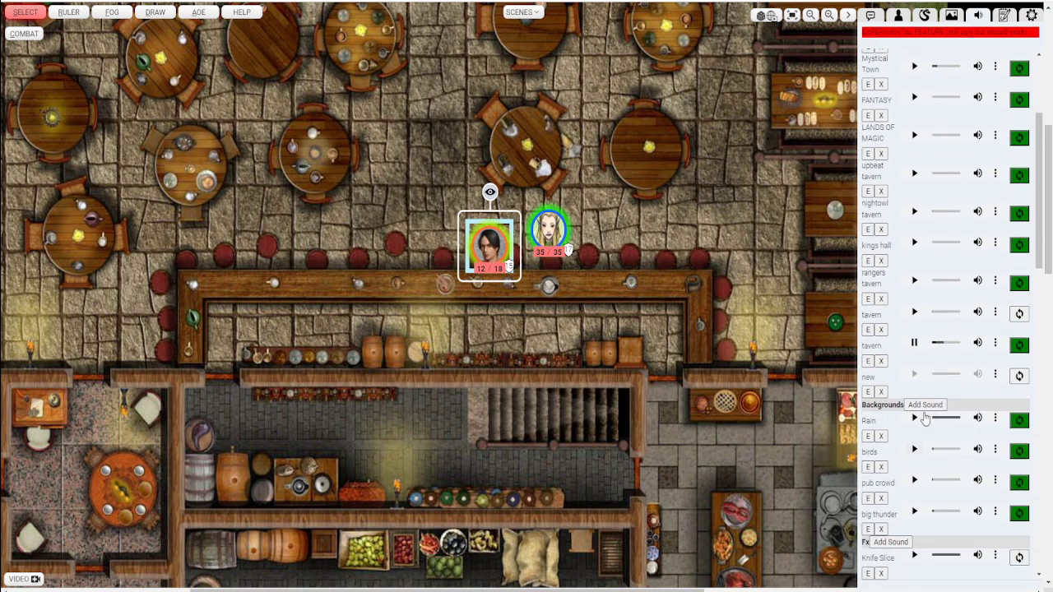
scroll(950, 403, "down", 2)
scroll(946, 388, "up", 10)
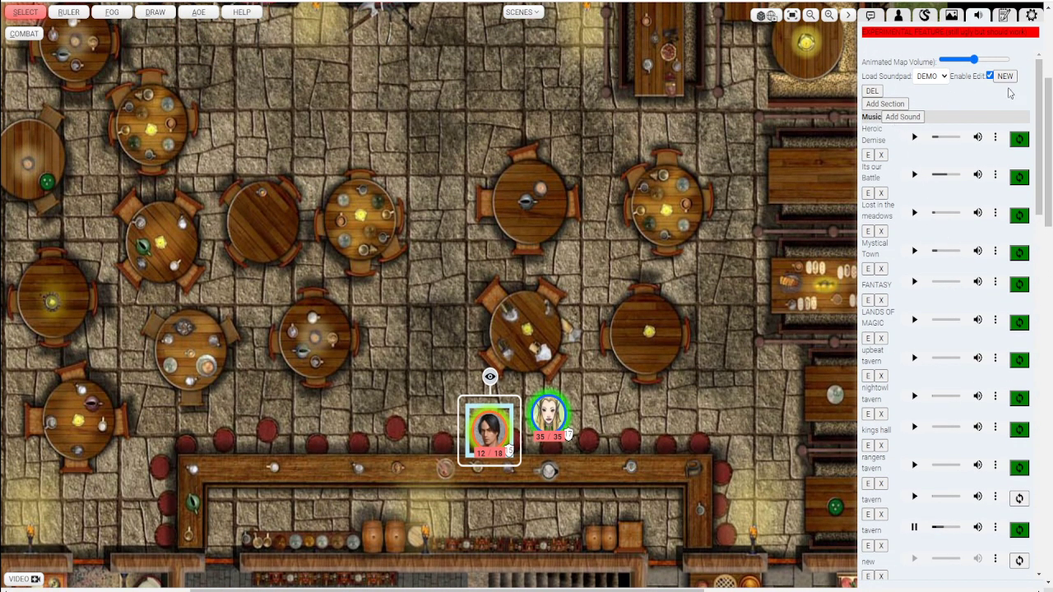
Step: Turn off sound-list editing and start the pub crowd background ambience
left_click(989, 76)
scroll(966, 344, "down", 2)
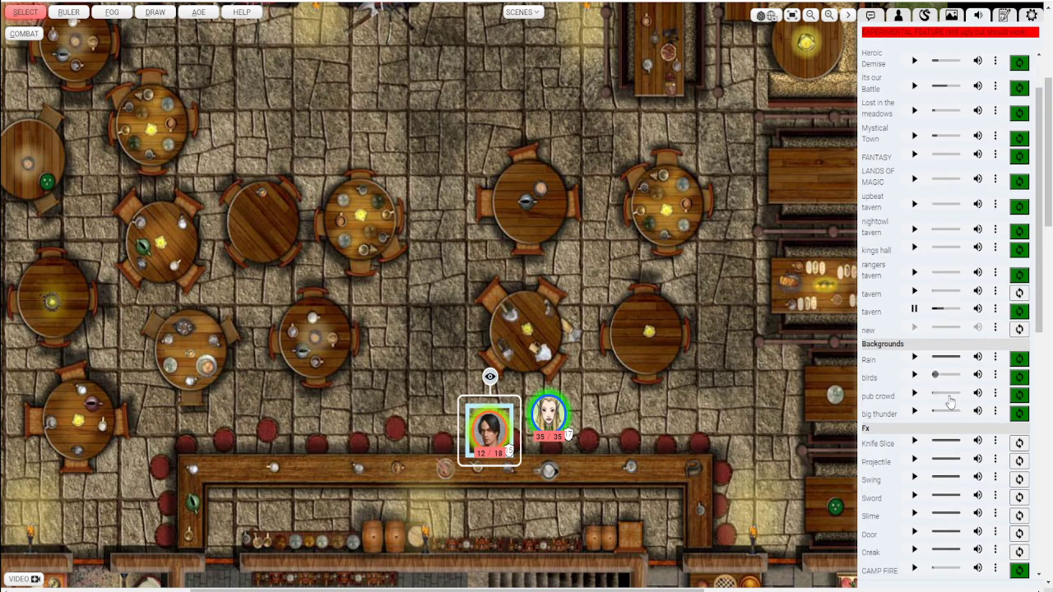
scroll(932, 388, "down", 4)
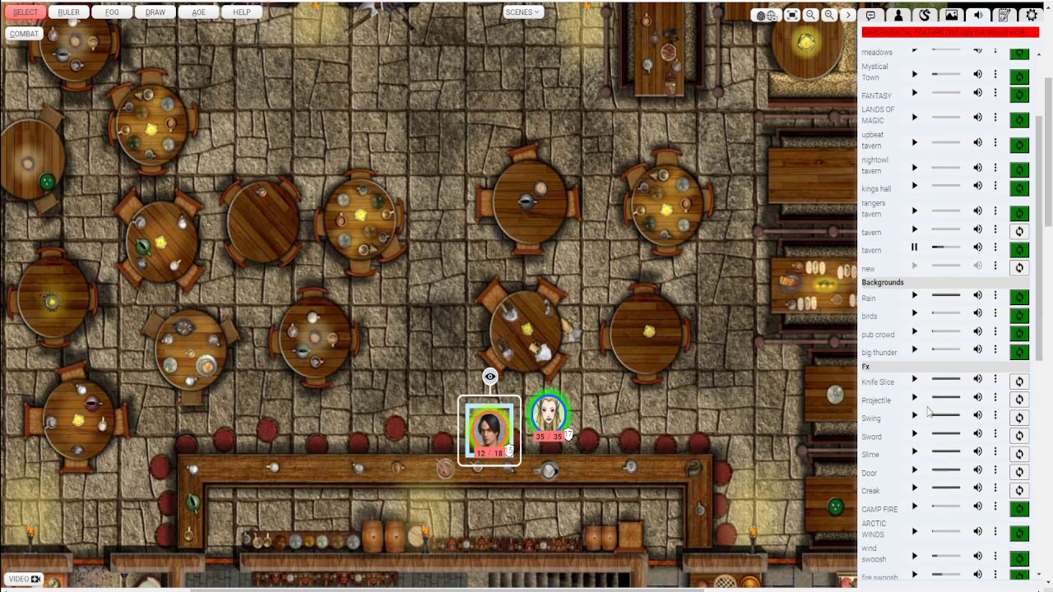
scroll(921, 427, "down", 8)
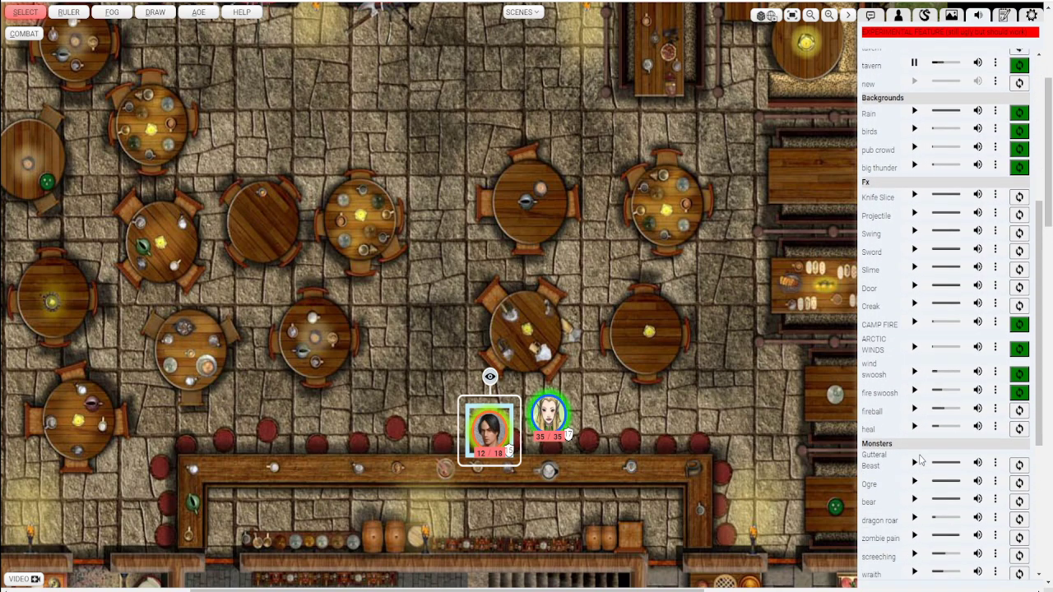
scroll(919, 461, "up", 8)
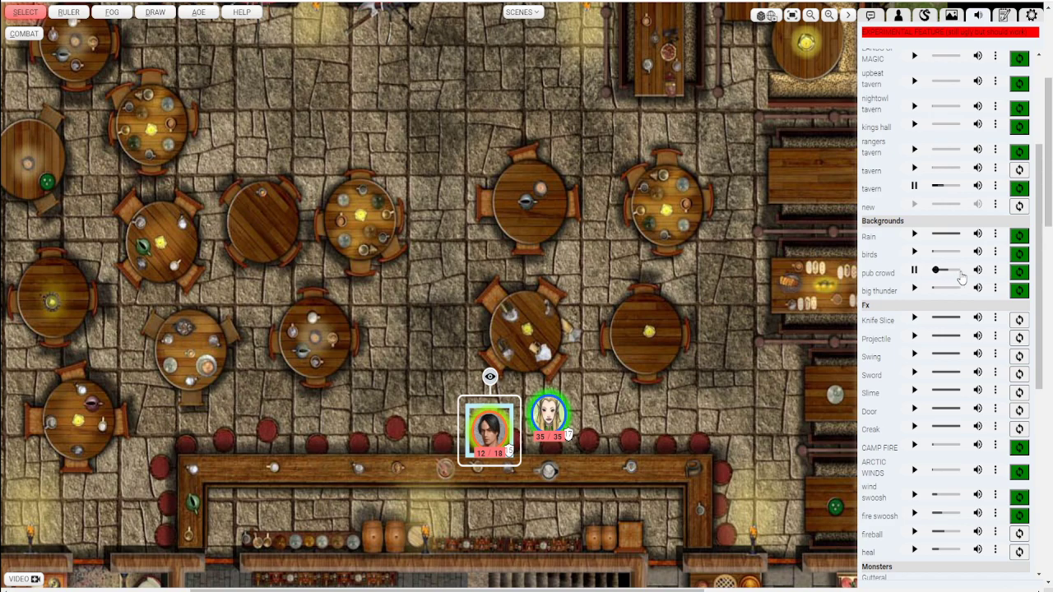
mouse_move(976, 275)
scroll(439, 224, "down", 3)
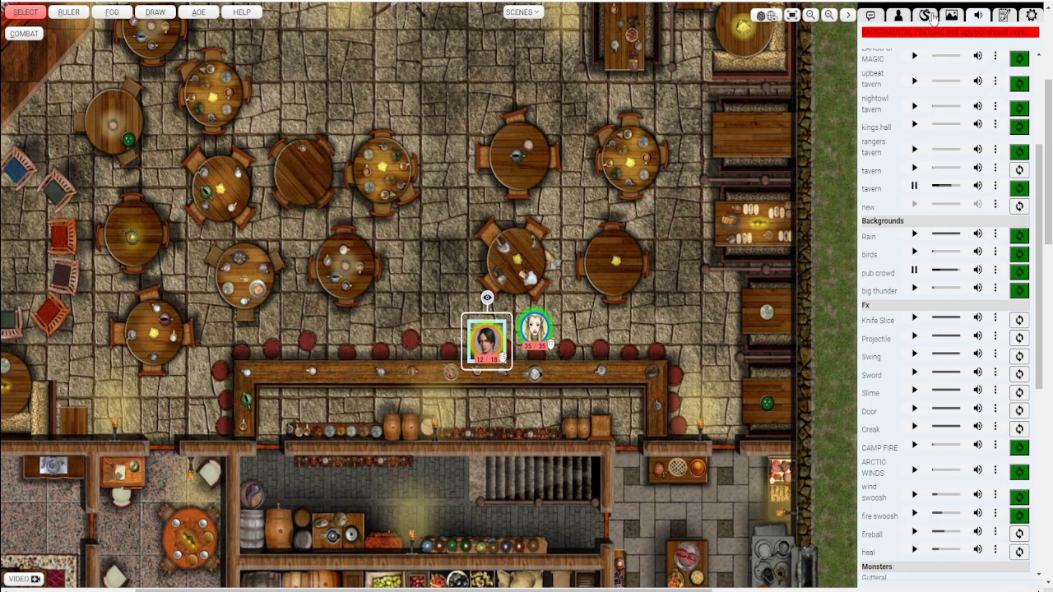
Step: Open the AboveVTT BUILTIN token folder, glance at the Monsters list, then return to the top-level folders
left_click(926, 15)
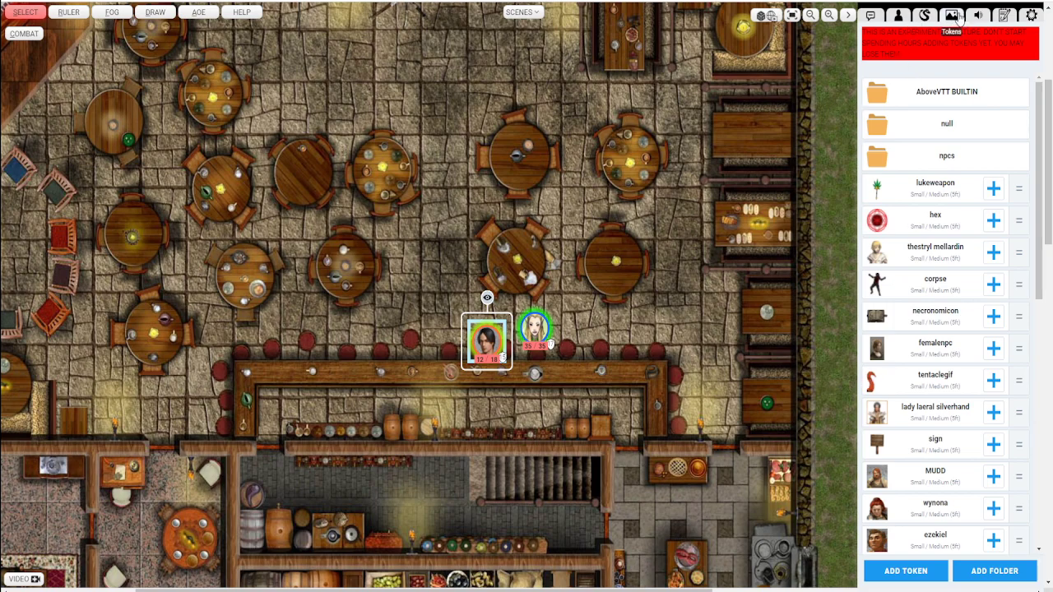
left_click(969, 99)
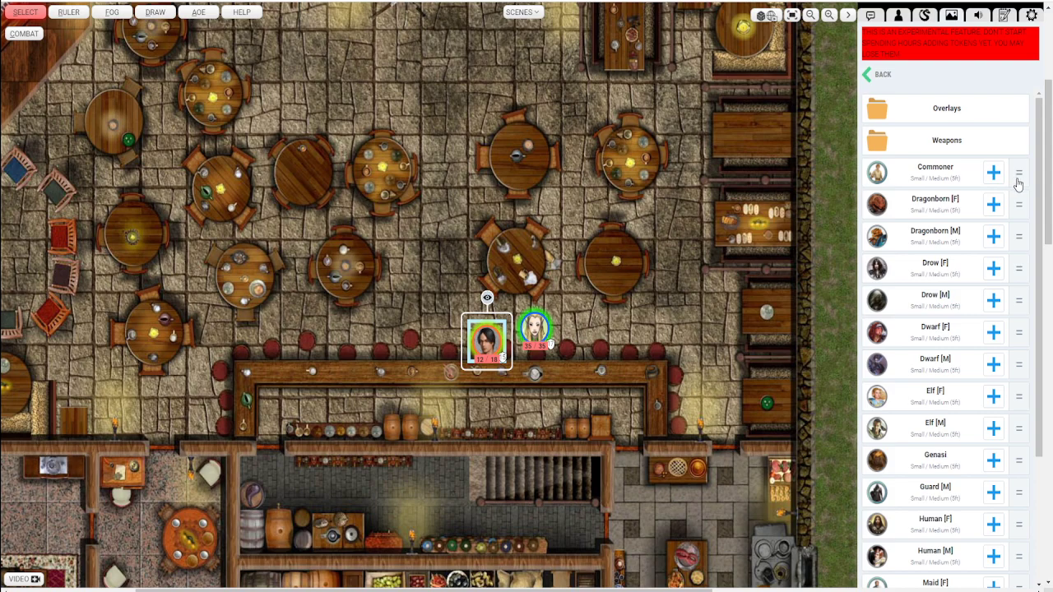
left_click(923, 18)
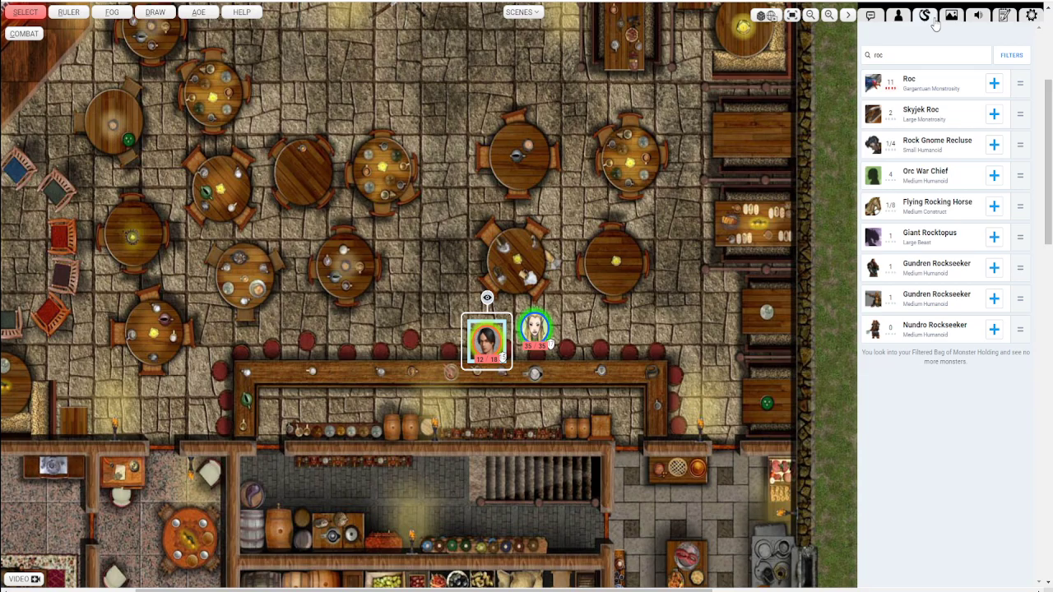
left_click(954, 18)
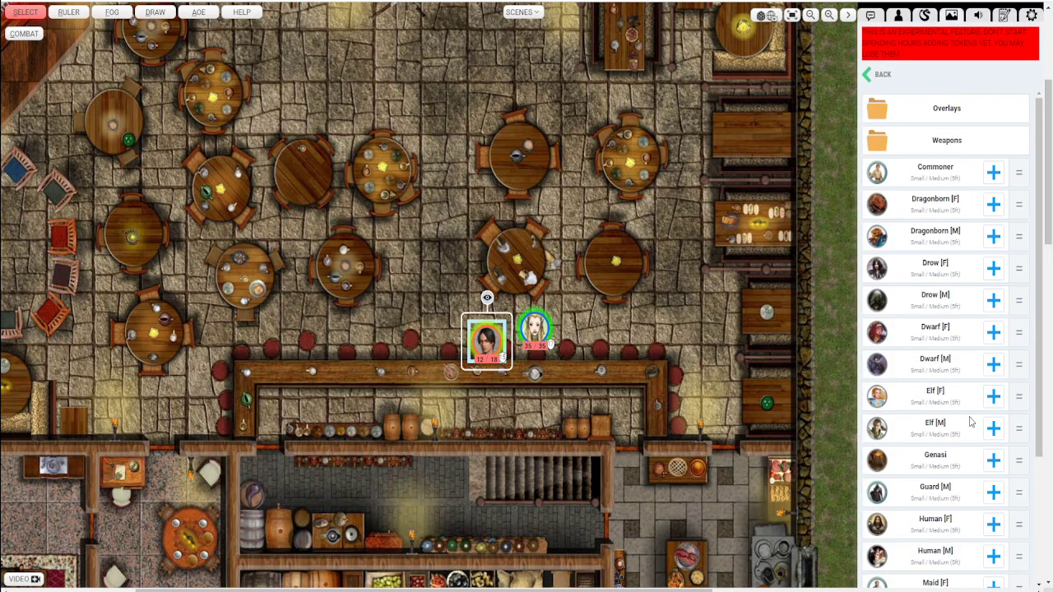
scroll(966, 444, "down", 3)
scroll(962, 477, "up", 5)
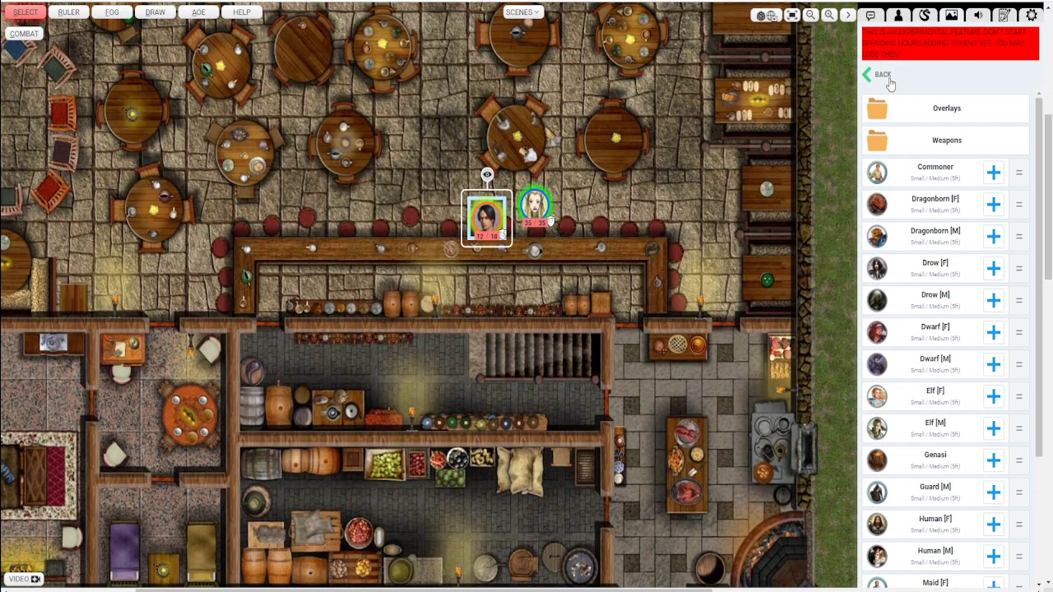
left_click(880, 74)
Step: Look over the New Token form's image URL and name fields, then scroll the builtin token list
left_click(942, 576)
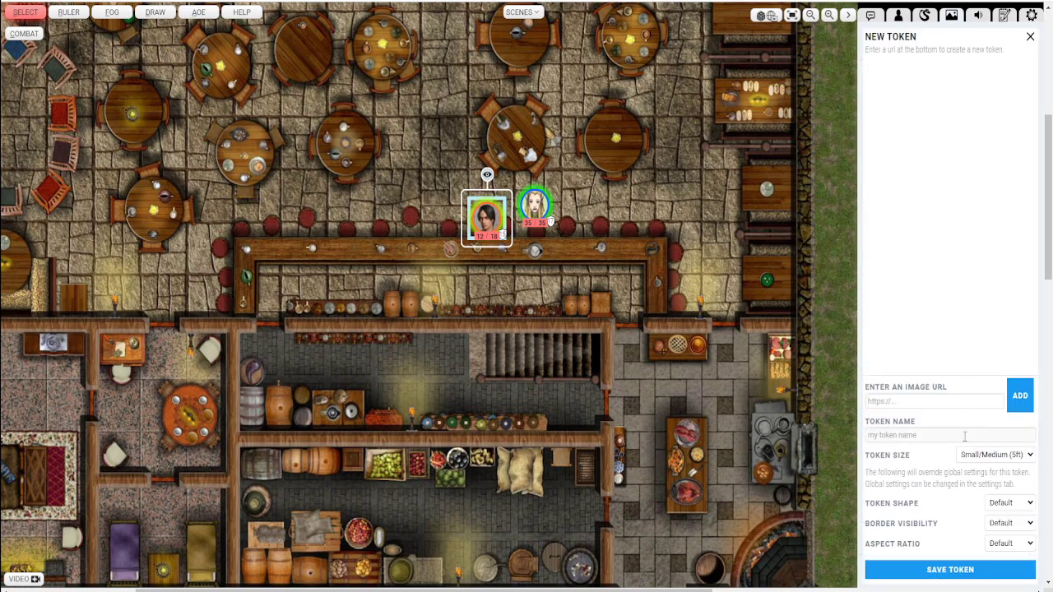
left_click(922, 403)
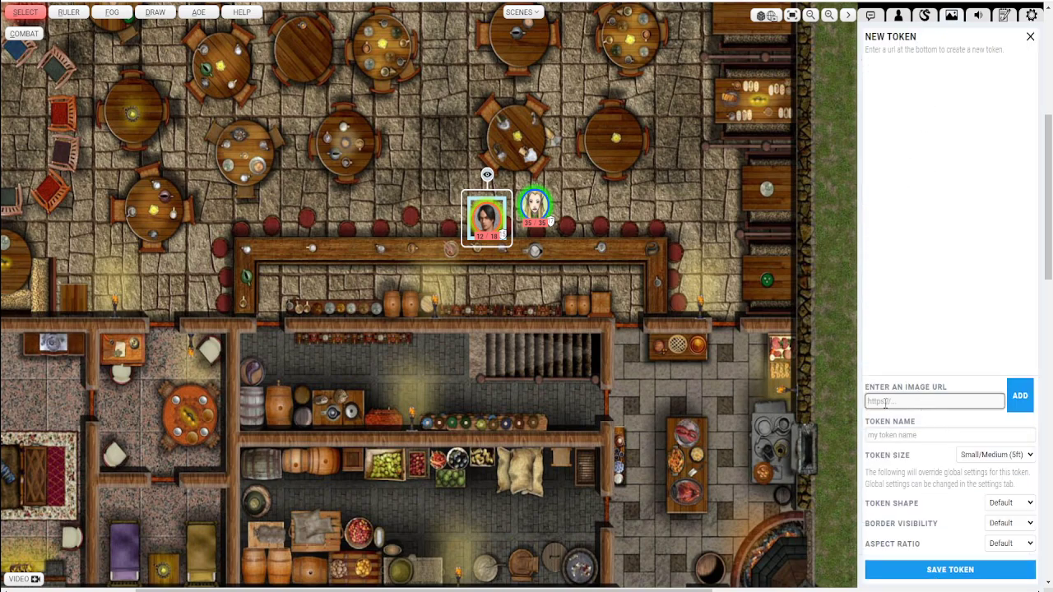
left_click(896, 431)
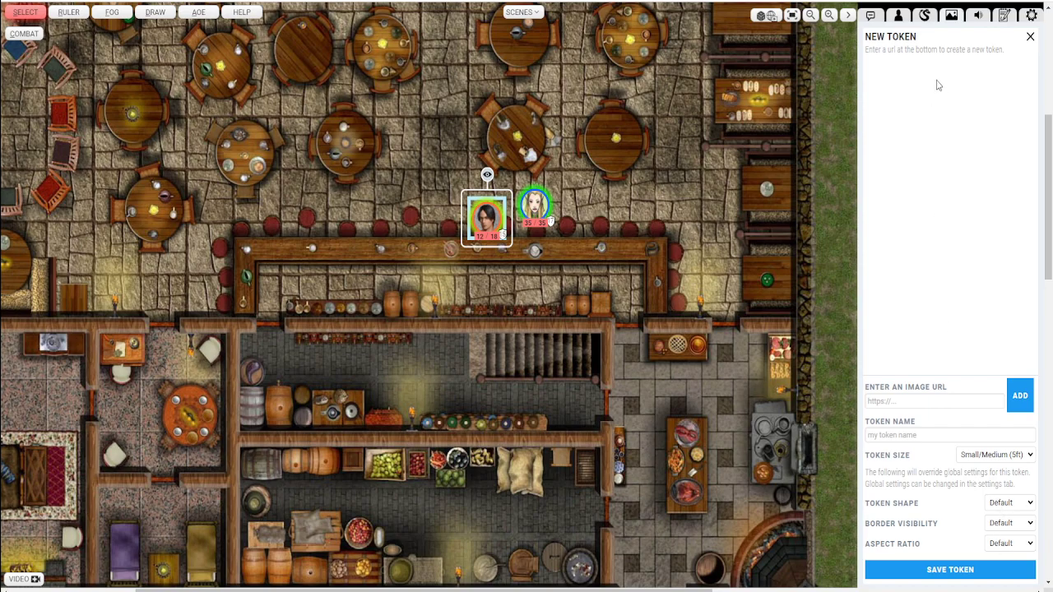
left_click(951, 16)
scroll(933, 403, "down", 1)
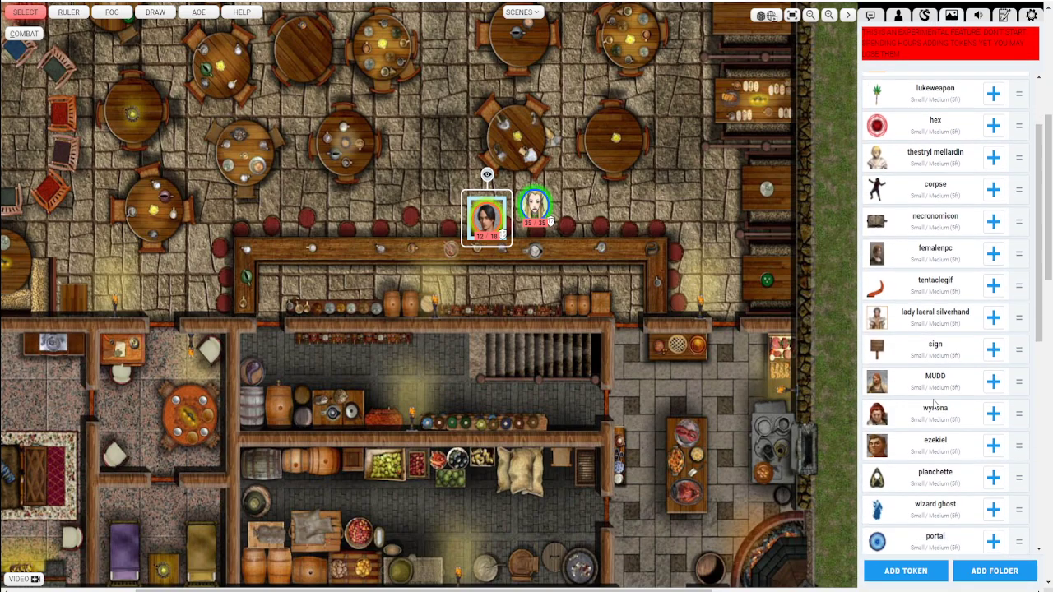
scroll(934, 403, "down", 5)
scroll(725, 246, "down", 3)
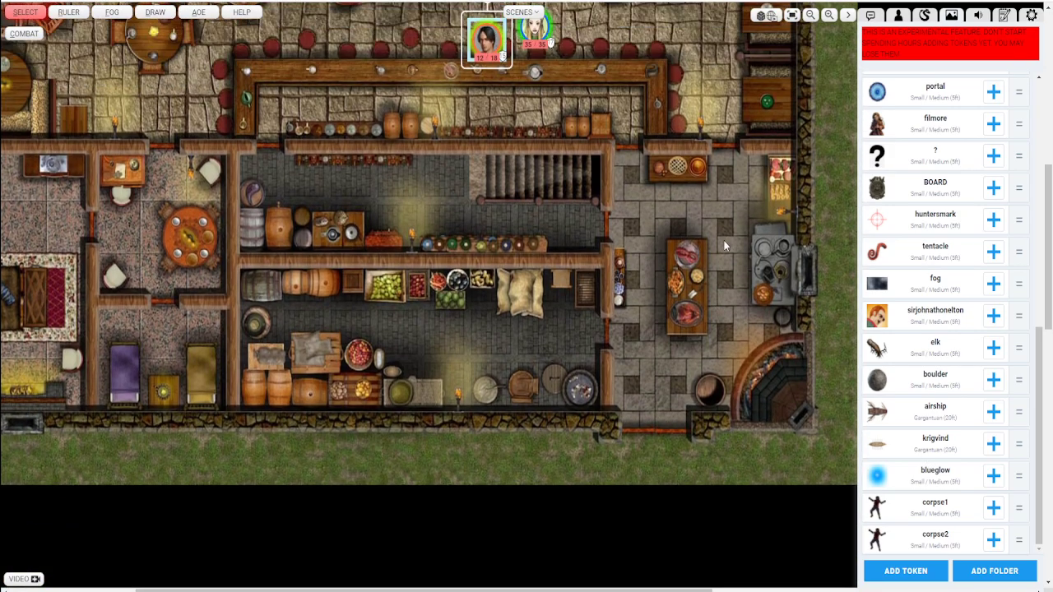
scroll(725, 245, "up", 3)
scroll(945, 209, "up", 5)
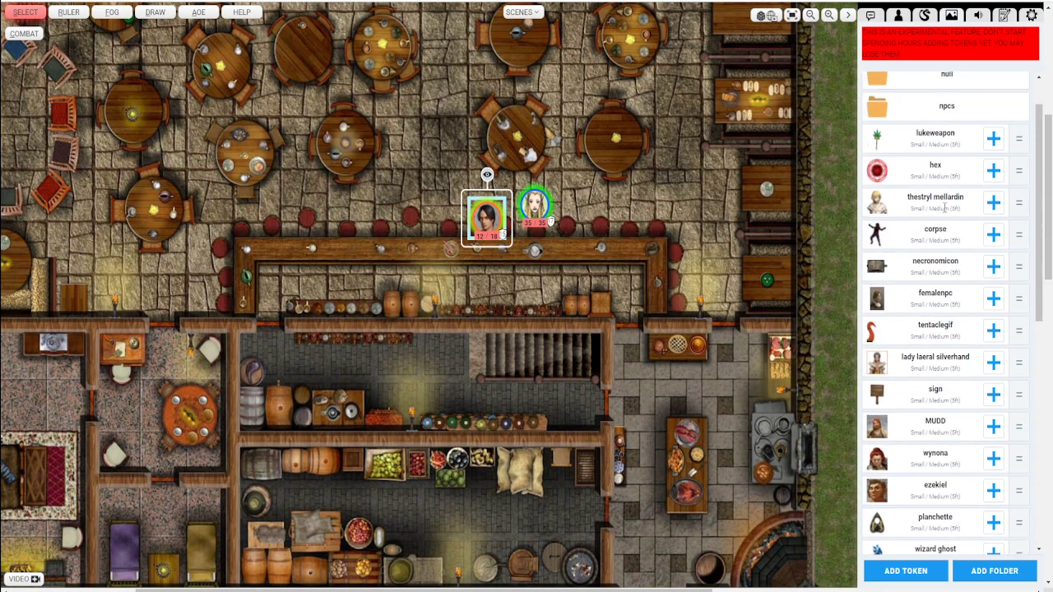
scroll(945, 209, "up", 1)
scroll(835, 286, "up", 2)
Step: Place a bearded Commoner token behind the bar from the built-in folder
left_click(970, 111)
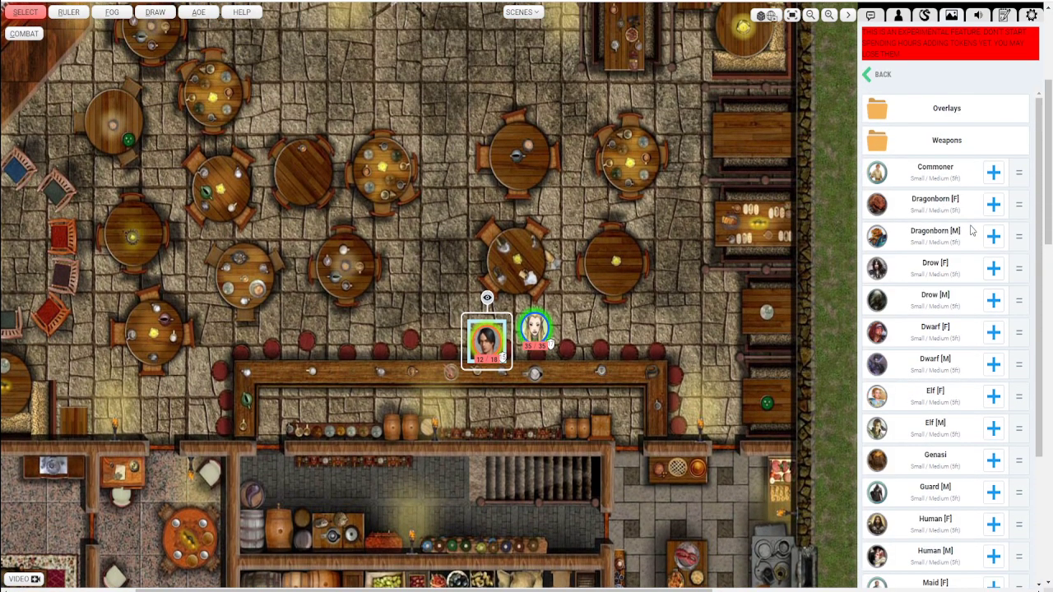
left_click(1017, 176)
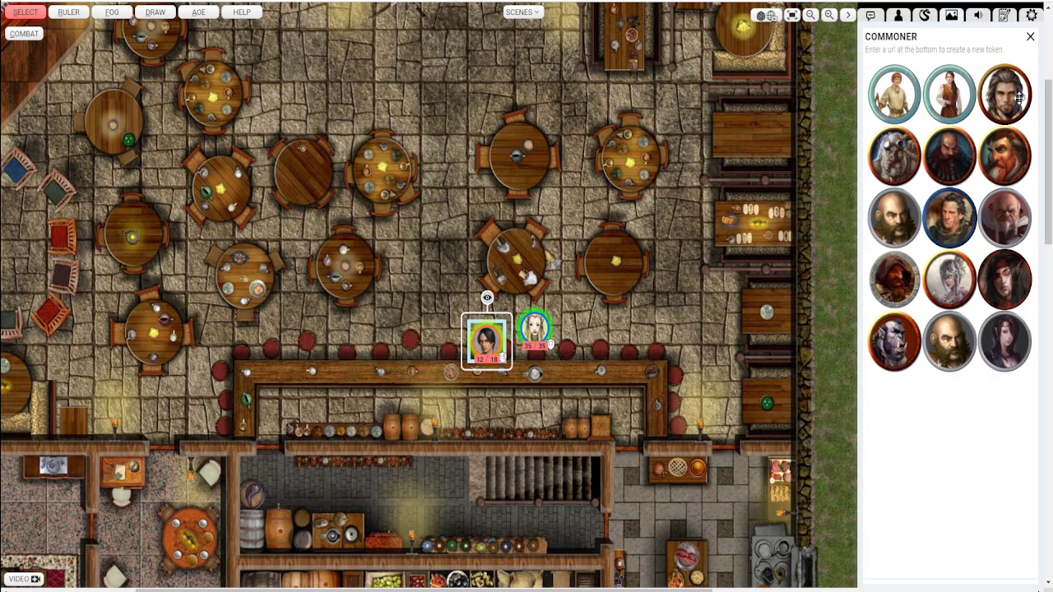
left_click_drag(1013, 99, 535, 406)
Step: Place three Drow [M] tokens around an upper table and bring back the sound mixer
left_click(763, 359)
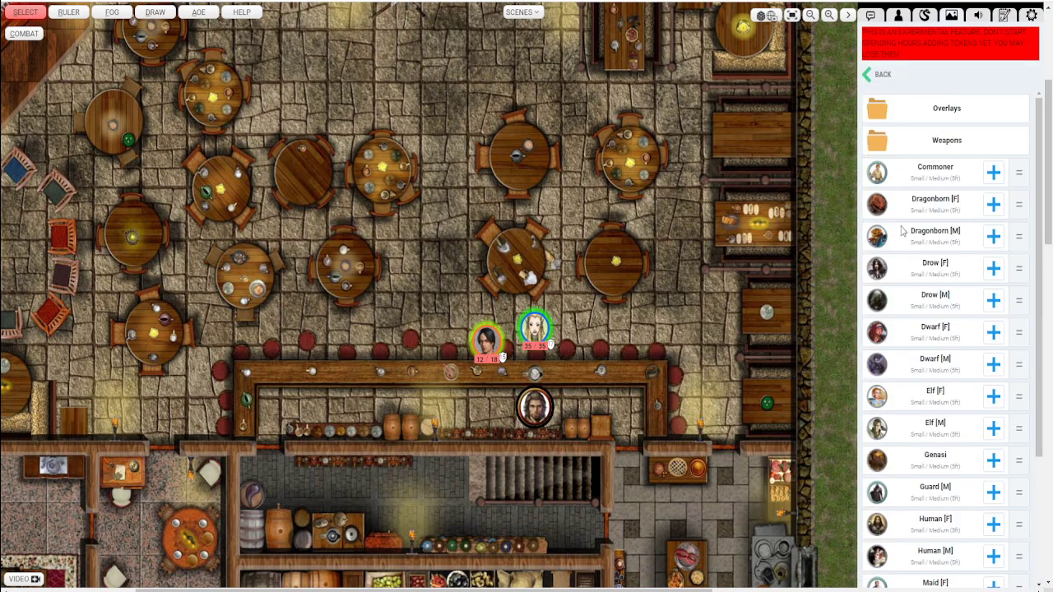
left_click(1015, 302)
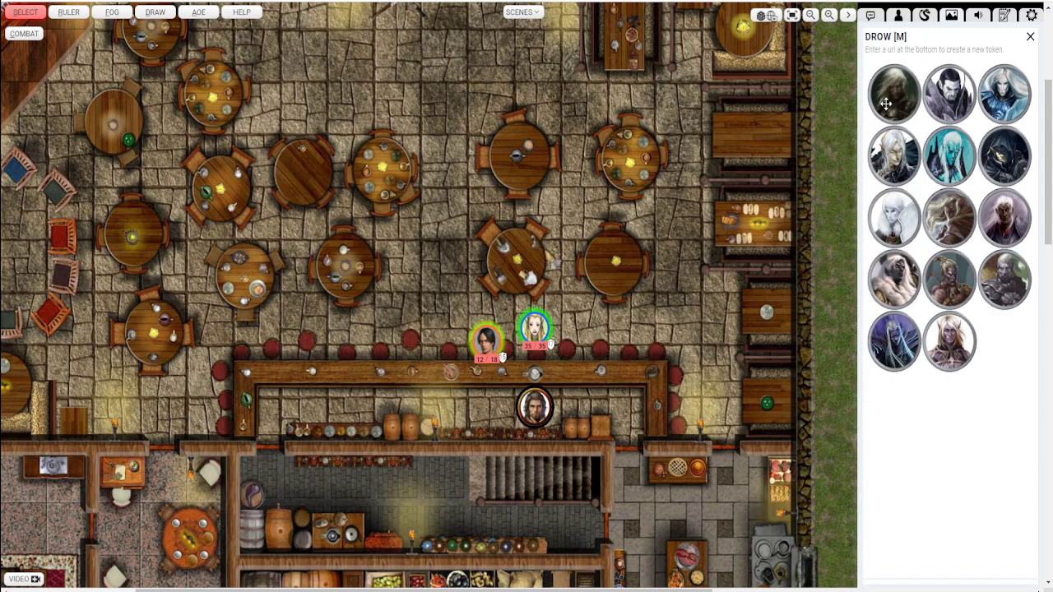
left_click_drag(899, 103, 413, 167)
left_click_drag(1003, 284, 350, 157)
left_click_drag(894, 341, 380, 215)
left_click(442, 205)
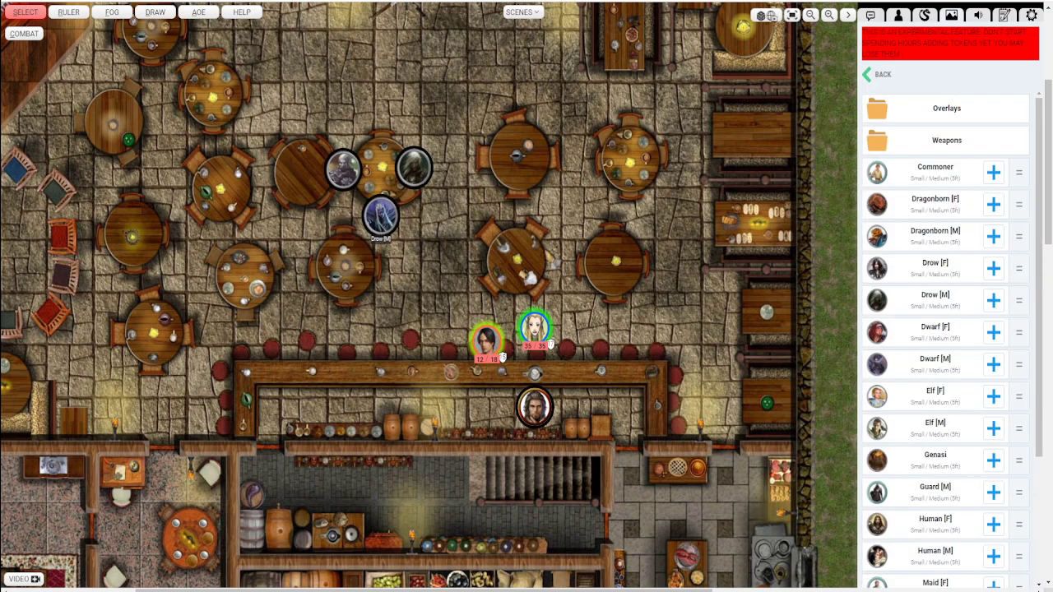
left_click(979, 18)
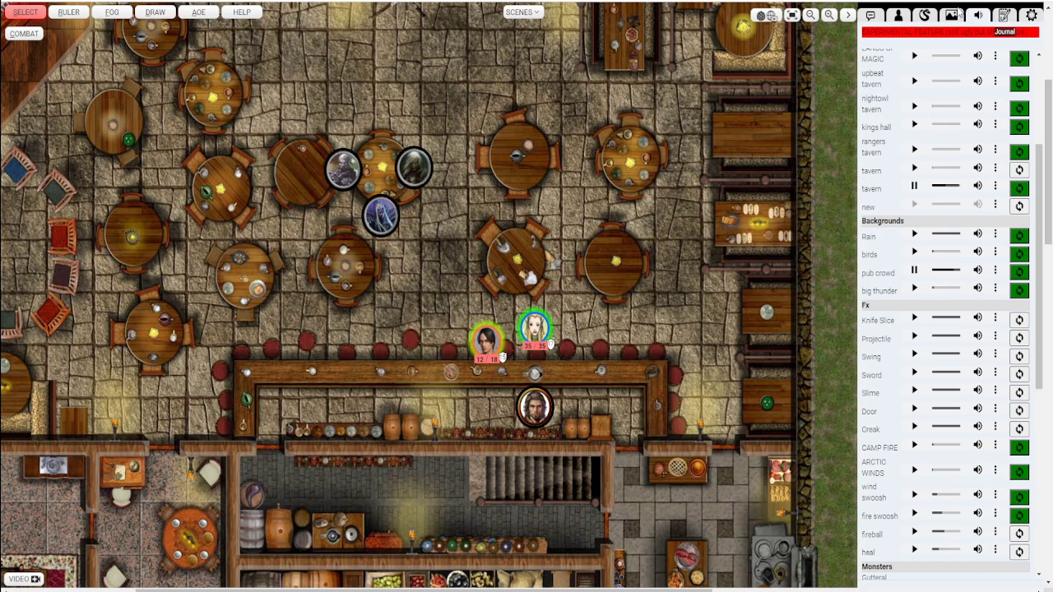
scroll(489, 314, "up", 3)
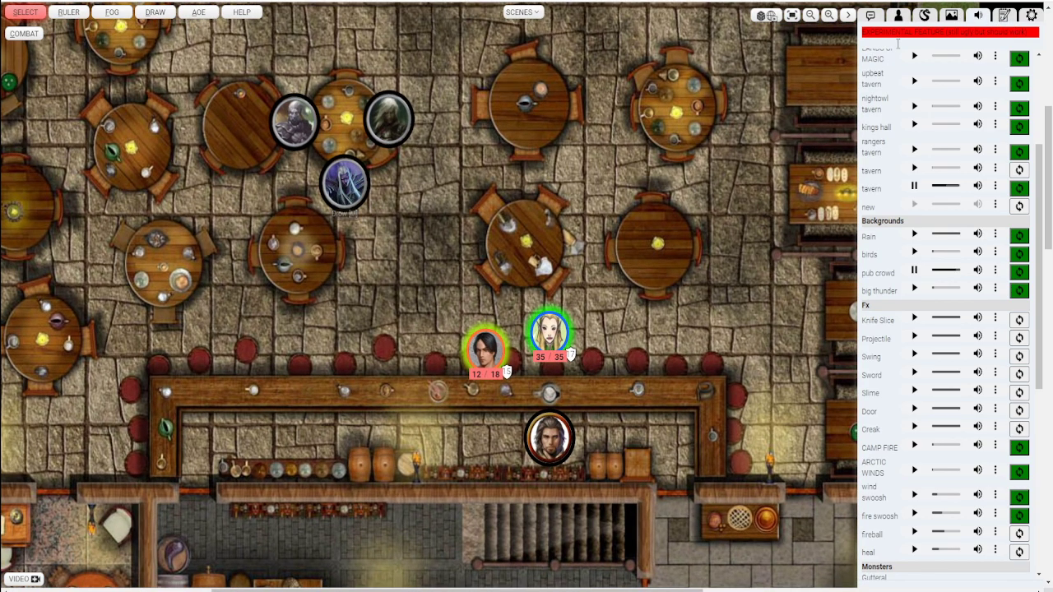
Step: Create a note on a Drow [M] token reading 'Has stolen from local hero'
right_click(390, 125)
mouse_move(449, 203)
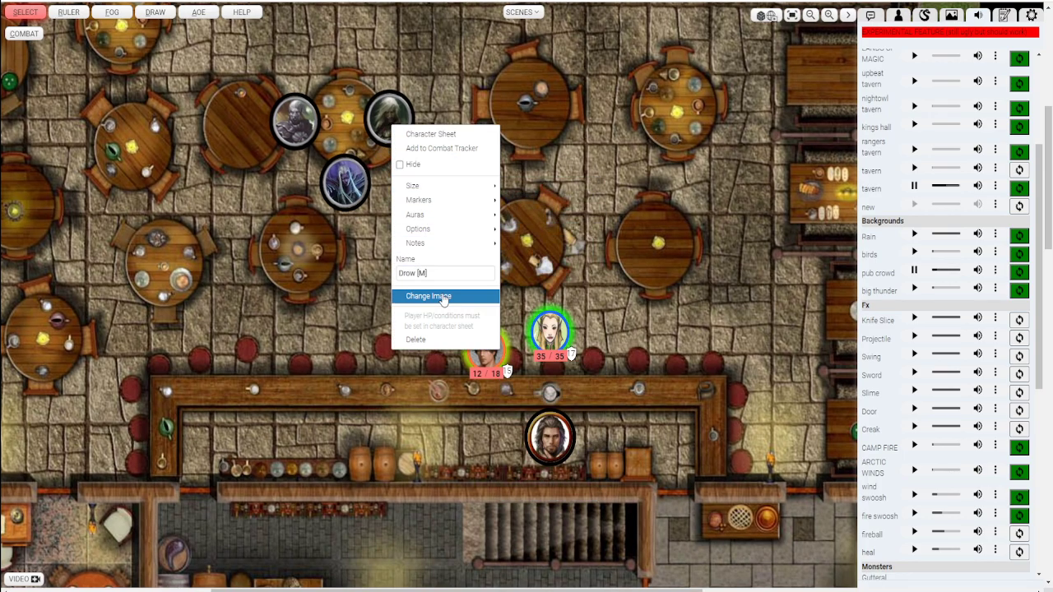
mouse_move(449, 242)
left_click(530, 247)
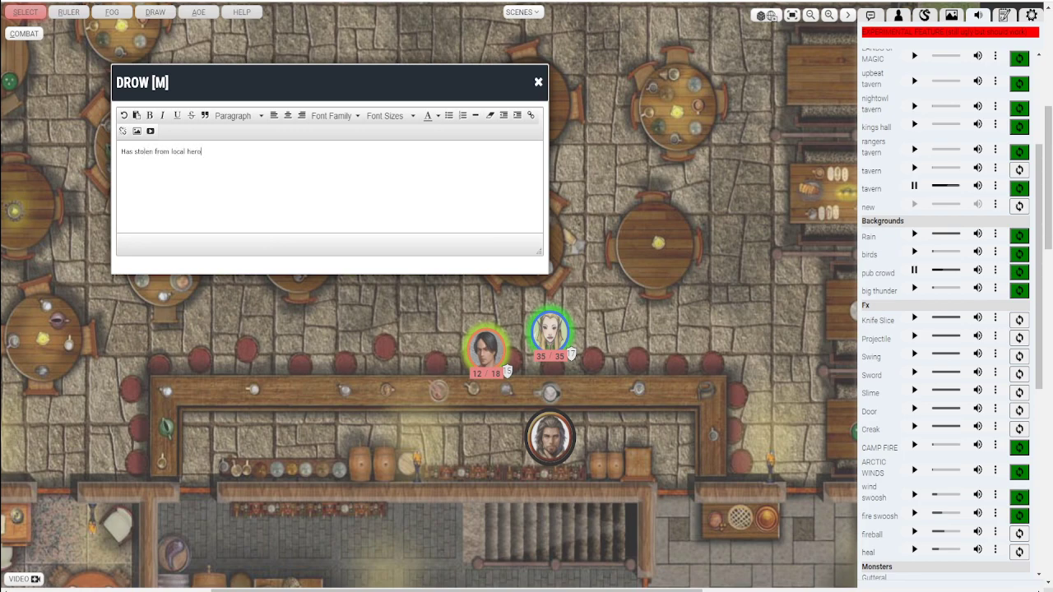
left_click(538, 82)
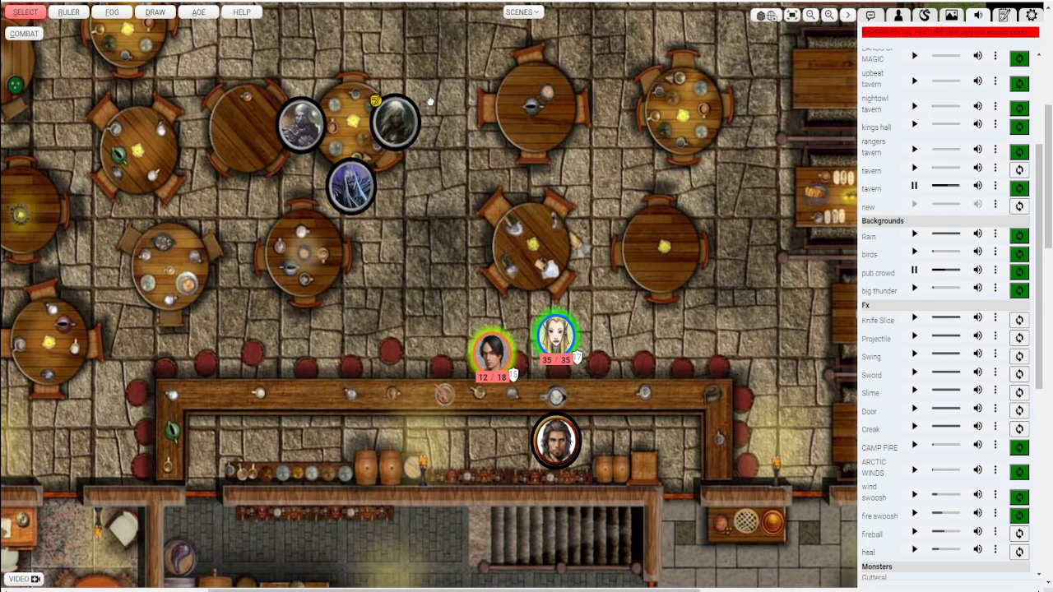
Step: Reopen the Drow [M] note, hide it from players, and close it
left_click_drag(399, 97, 403, 123)
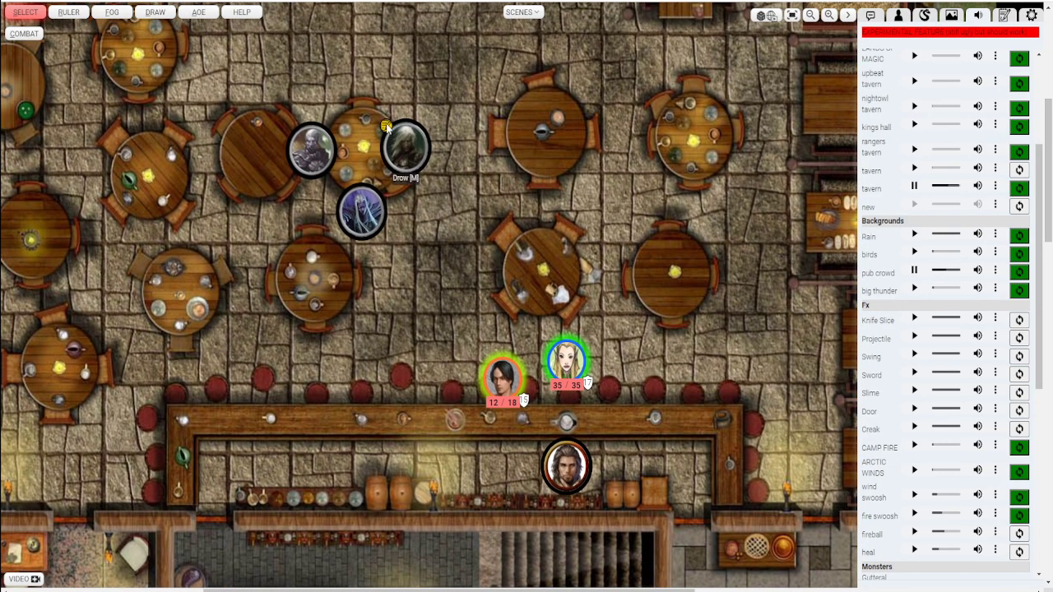
double_click(386, 125)
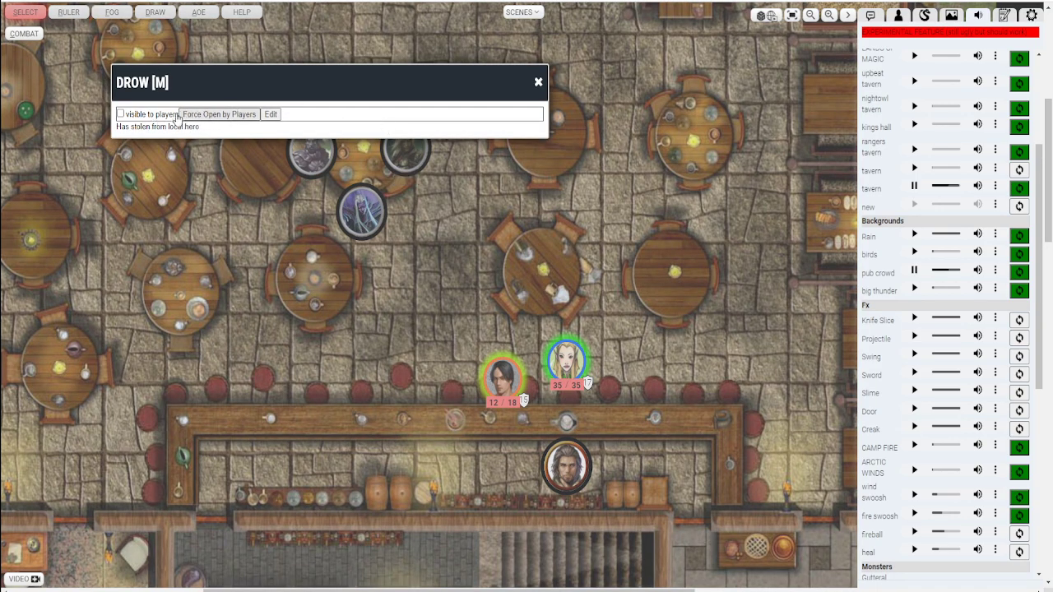
left_click(120, 115)
left_click(539, 83)
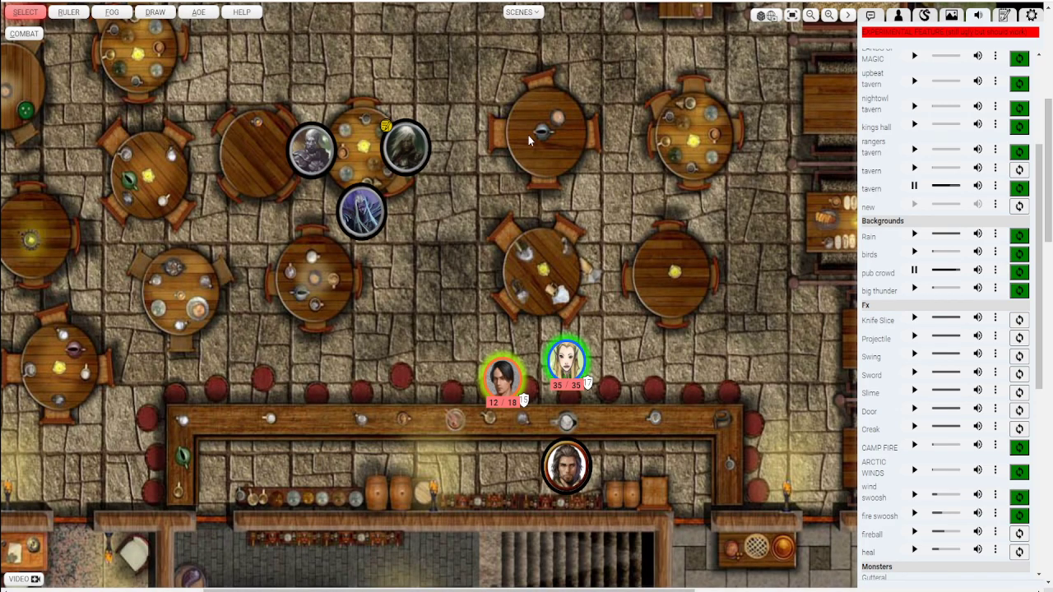
scroll(584, 202, "down", 3)
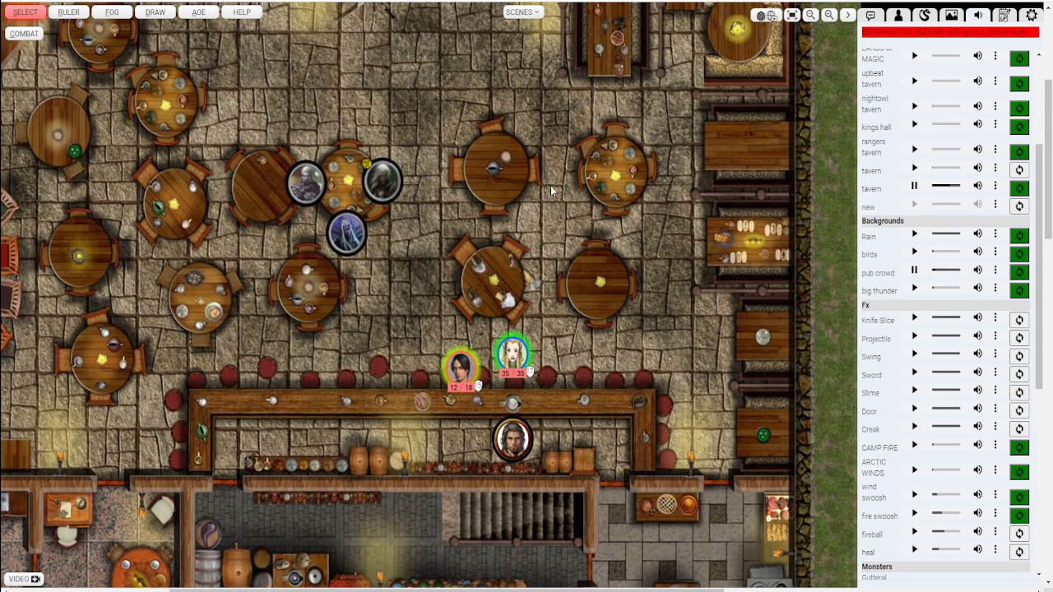
Step: Place the '?' token hidden on the map, up among the tables
left_click(924, 15)
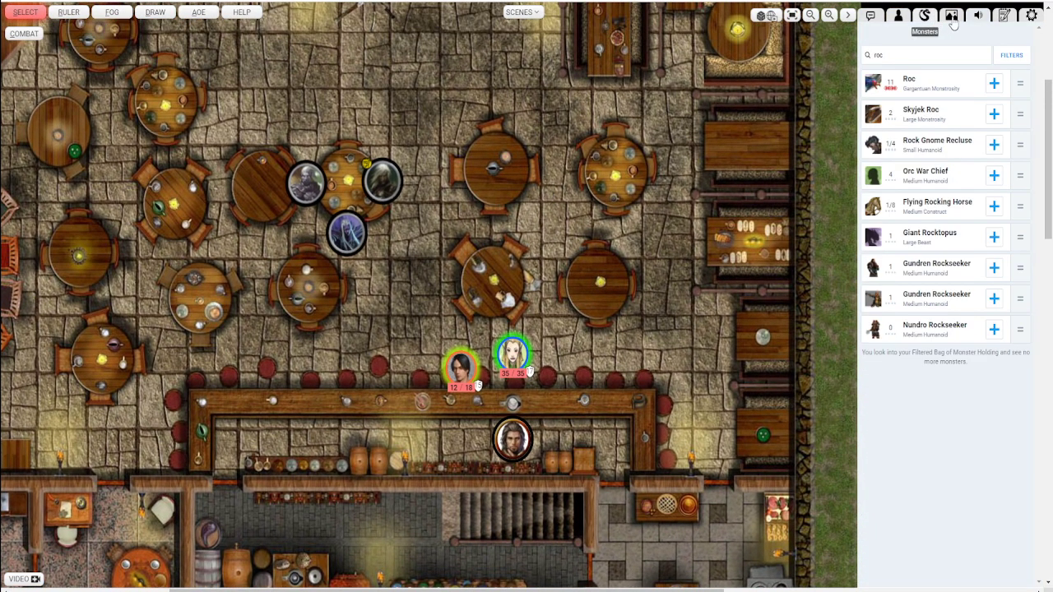
left_click(951, 14)
scroll(930, 288, "down", 2)
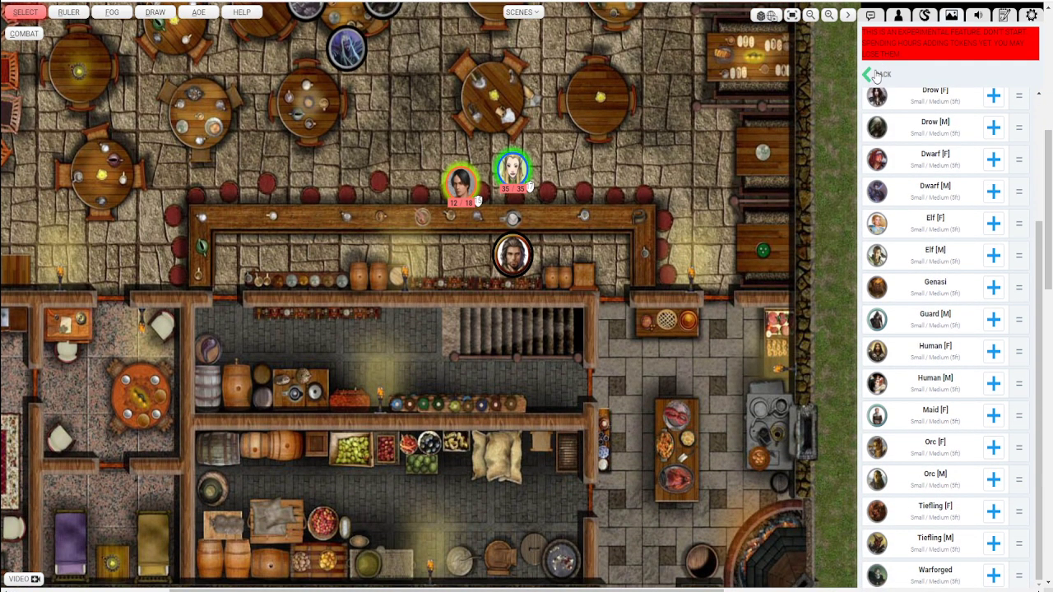
left_click(876, 74)
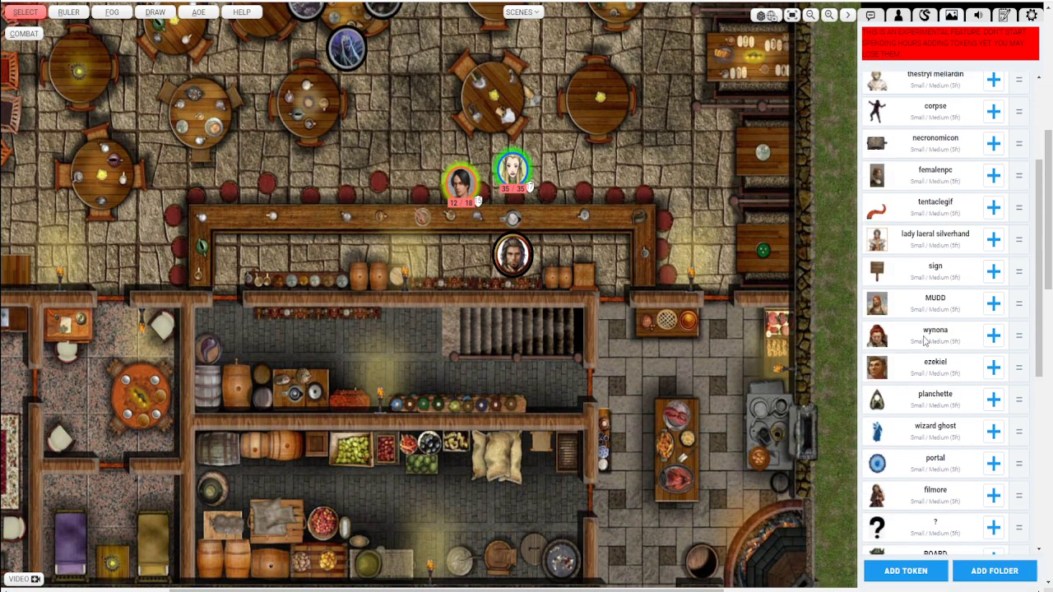
left_click(993, 528)
left_click(1000, 531)
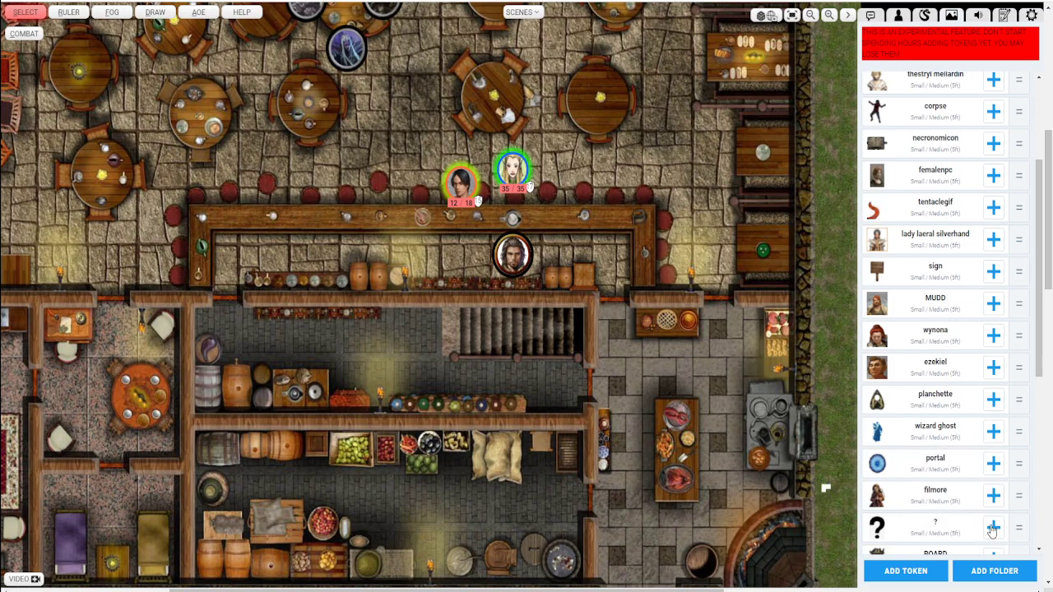
left_click_drag(546, 320, 422, 138)
Step: Resize the '?' token to Huge and set it beside the bar's right end
right_click(421, 136)
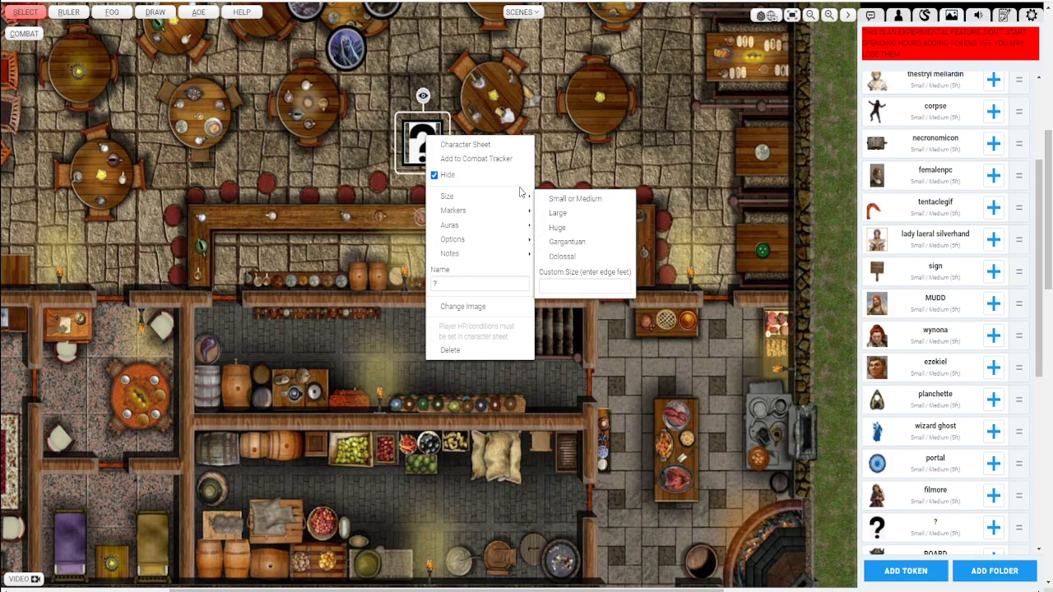
mouse_move(465, 195)
left_click(560, 233)
left_click_drag(560, 233, 731, 181)
left_click(550, 141)
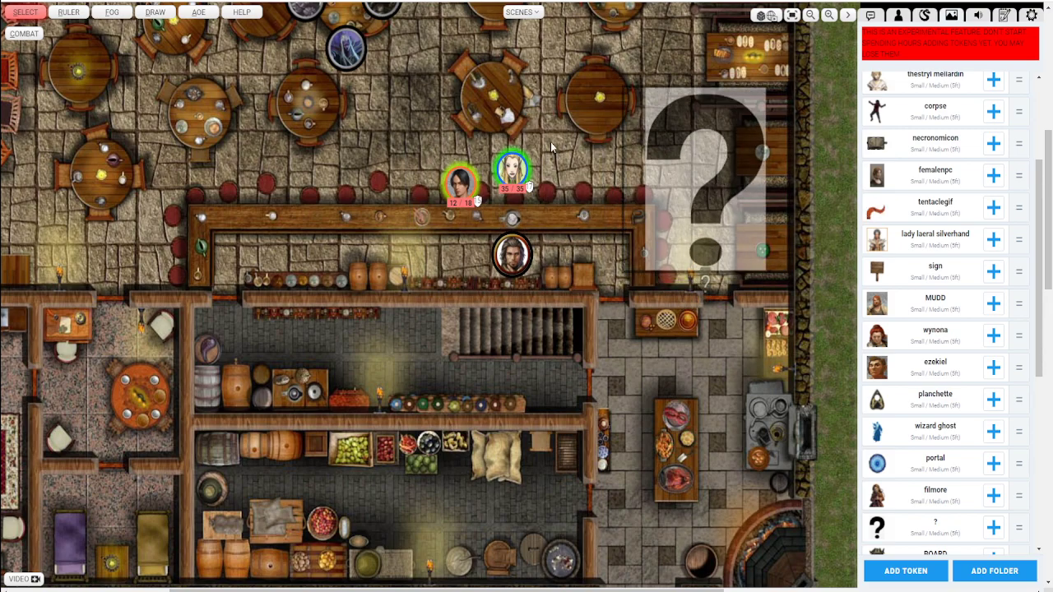
scroll(551, 141, "up", 3)
scroll(550, 141, "right", 3)
Step: Write a '?' token note: 'Happy Tavern, home of the drow and rogues, famous drink bloodd red wine'
right_click(597, 240)
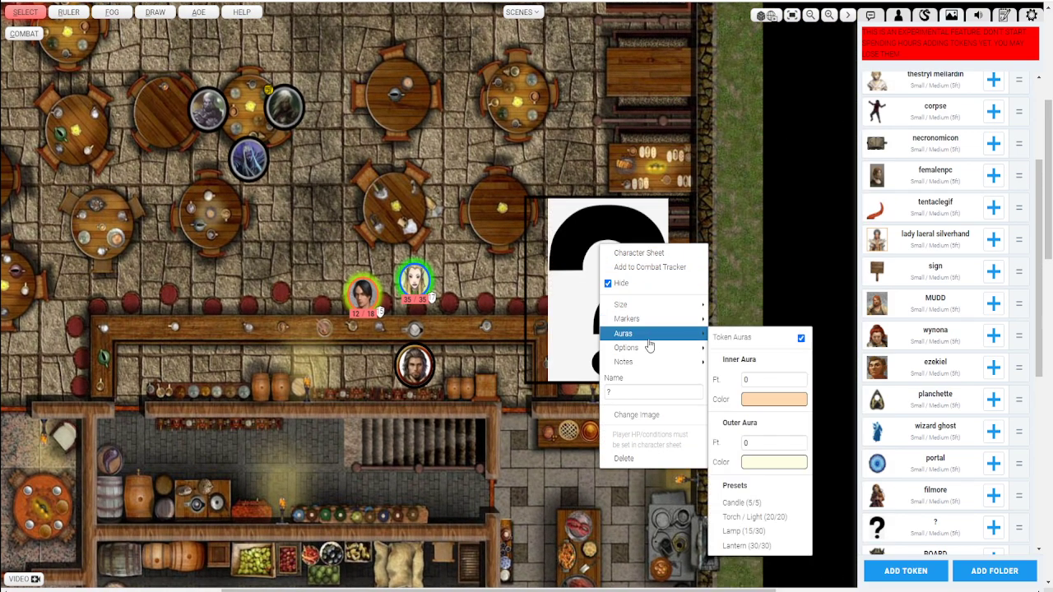
mouse_move(650, 364)
left_click(727, 366)
left_click(247, 116)
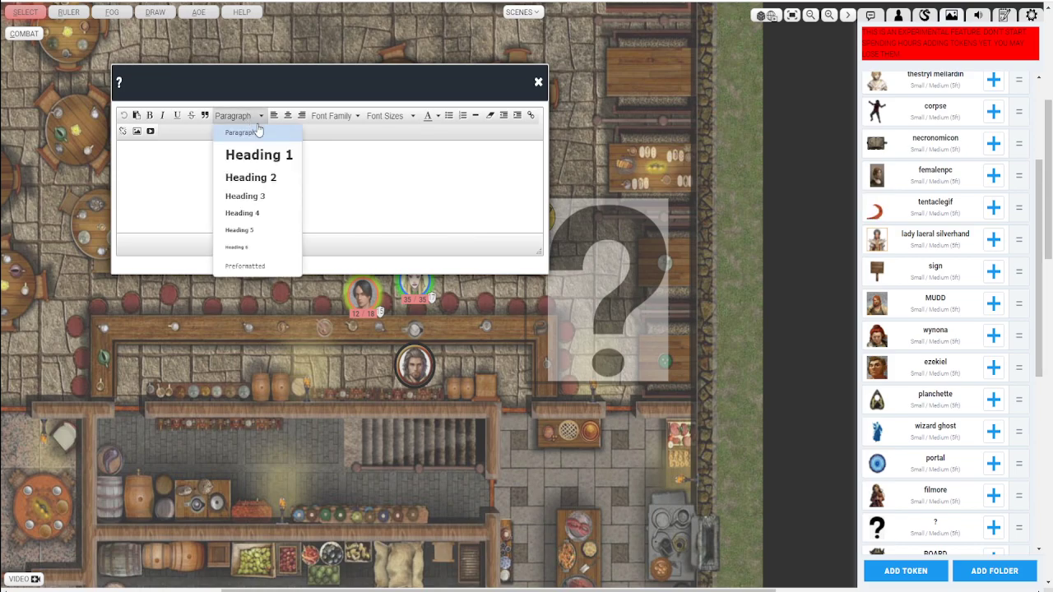
left_click(378, 167)
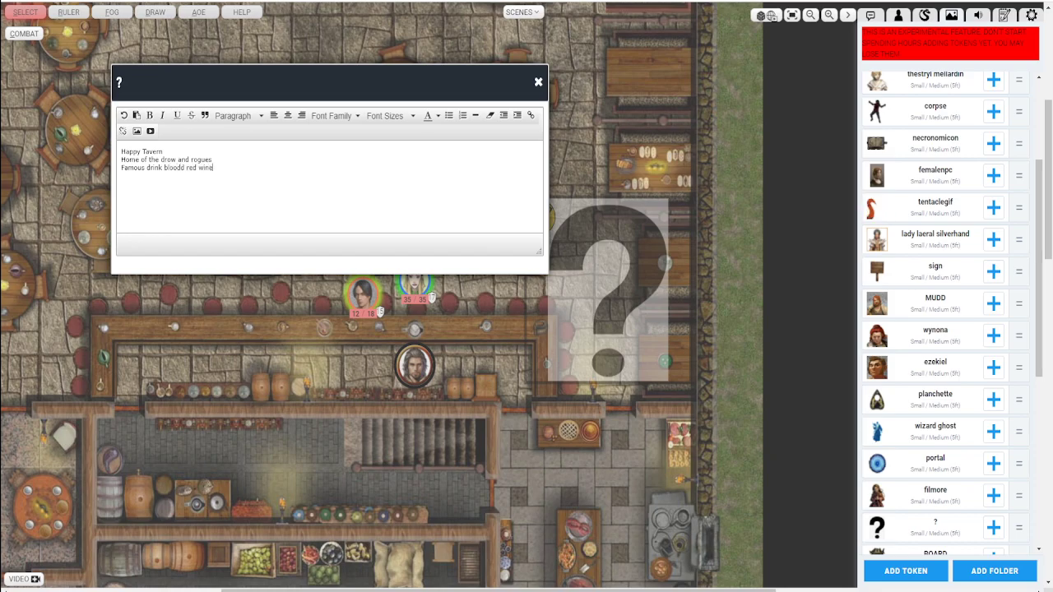
left_click(539, 83)
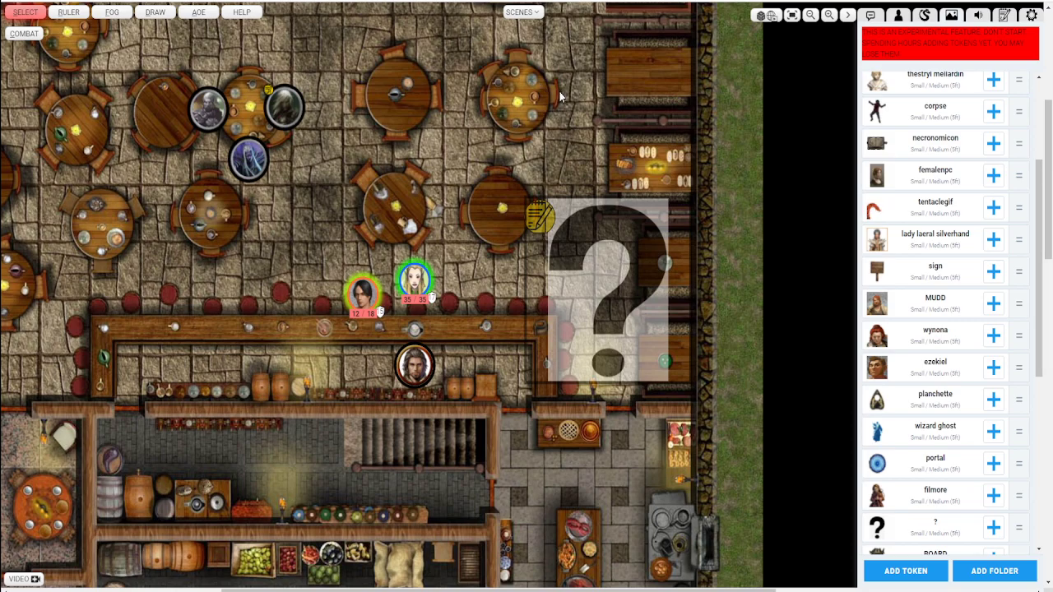
Step: Check the saved Happy Tavern note from the token's note icon, then close it
left_click(543, 224)
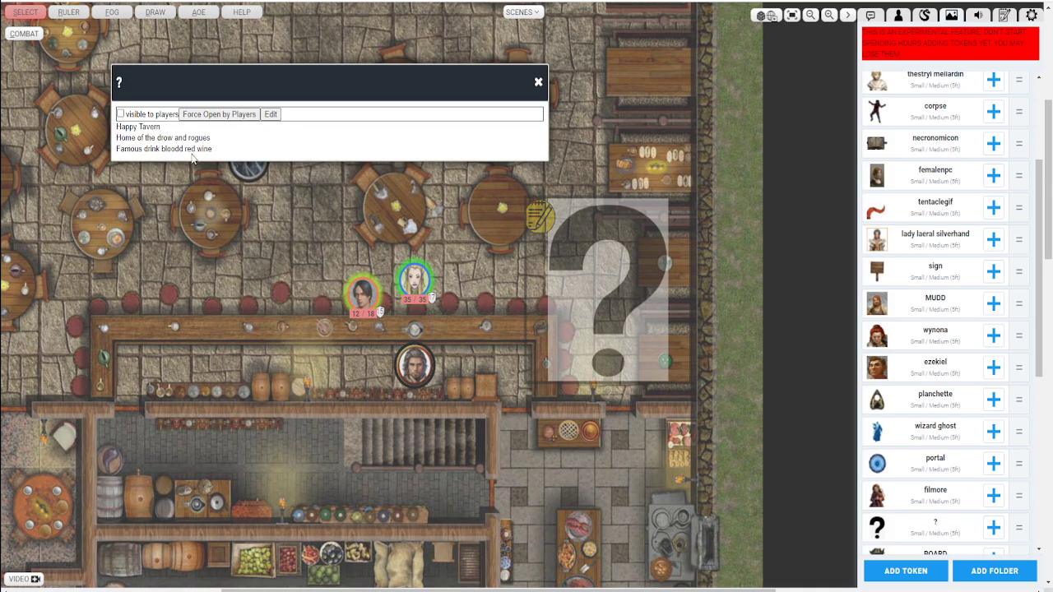
left_click(539, 81)
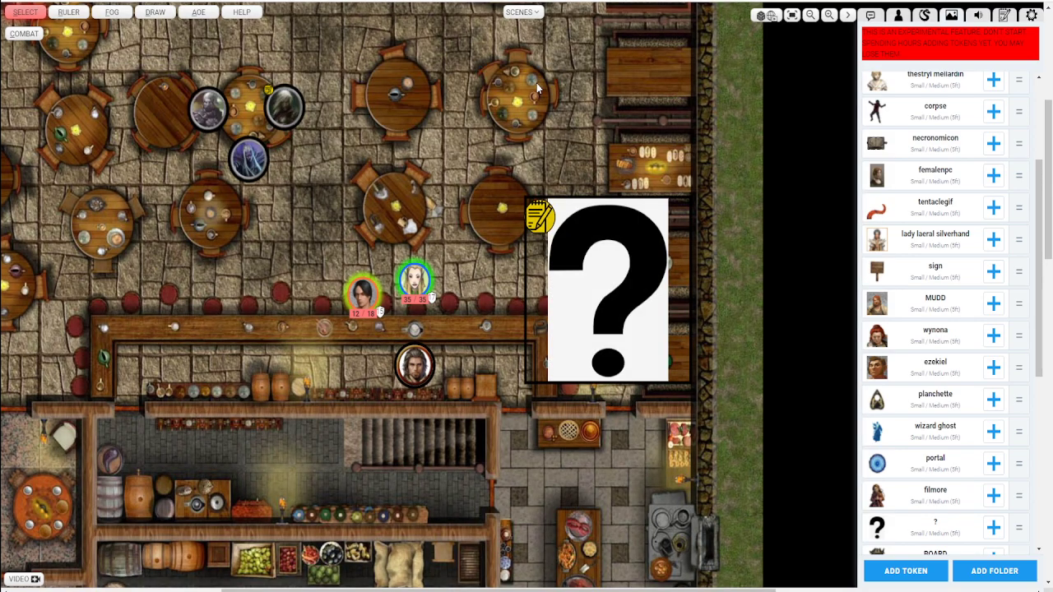
left_click_drag(431, 133, 486, 122)
scroll(486, 122, "down", 1)
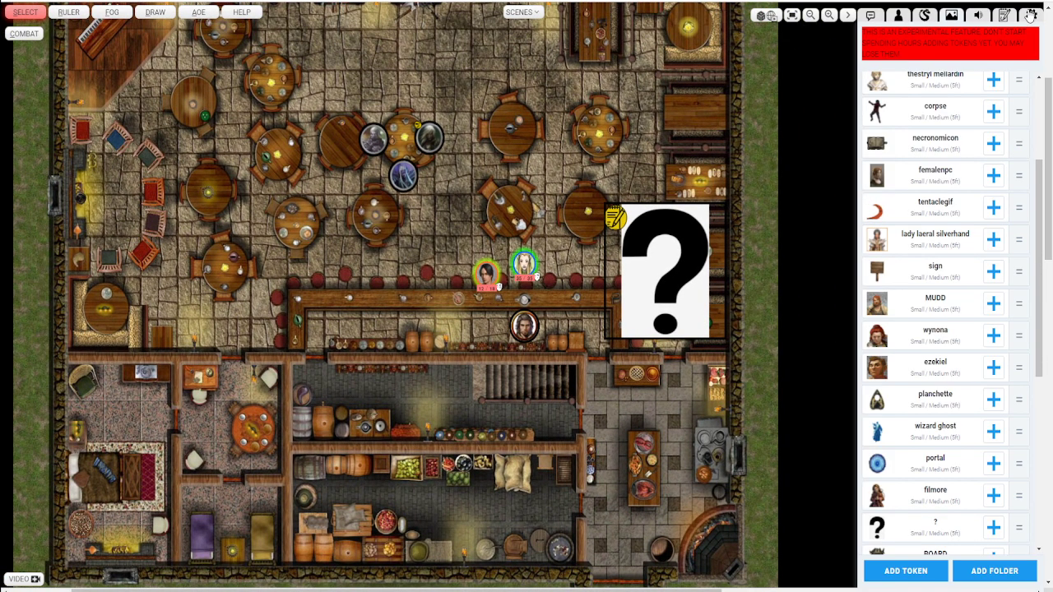
Step: Add a journal chapter named 'Tavern in Town A', then switch to the combat tracker
left_click(1016, 15)
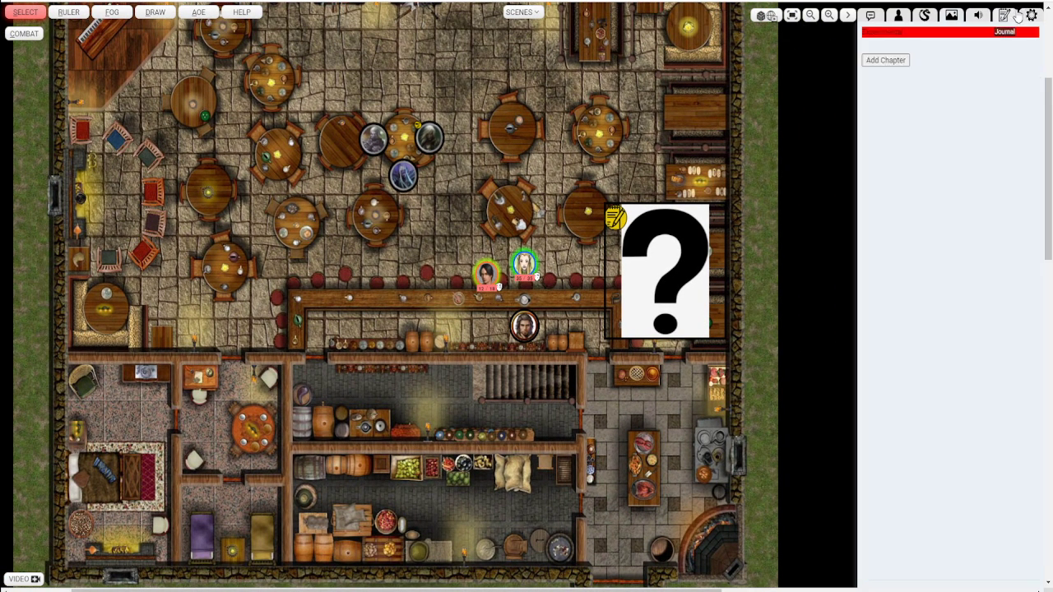
left_click(884, 60)
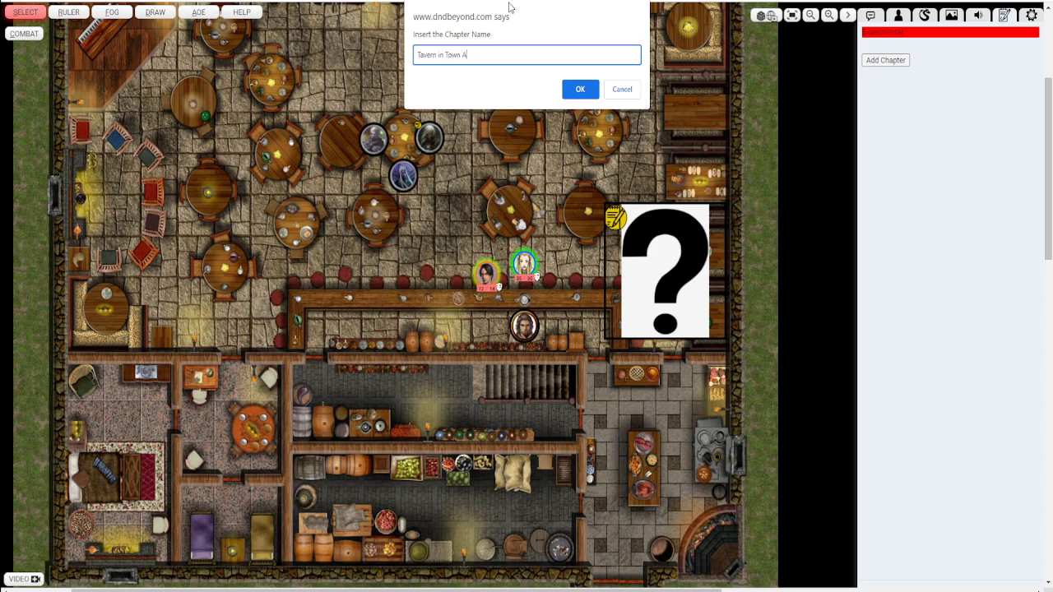
left_click(568, 94)
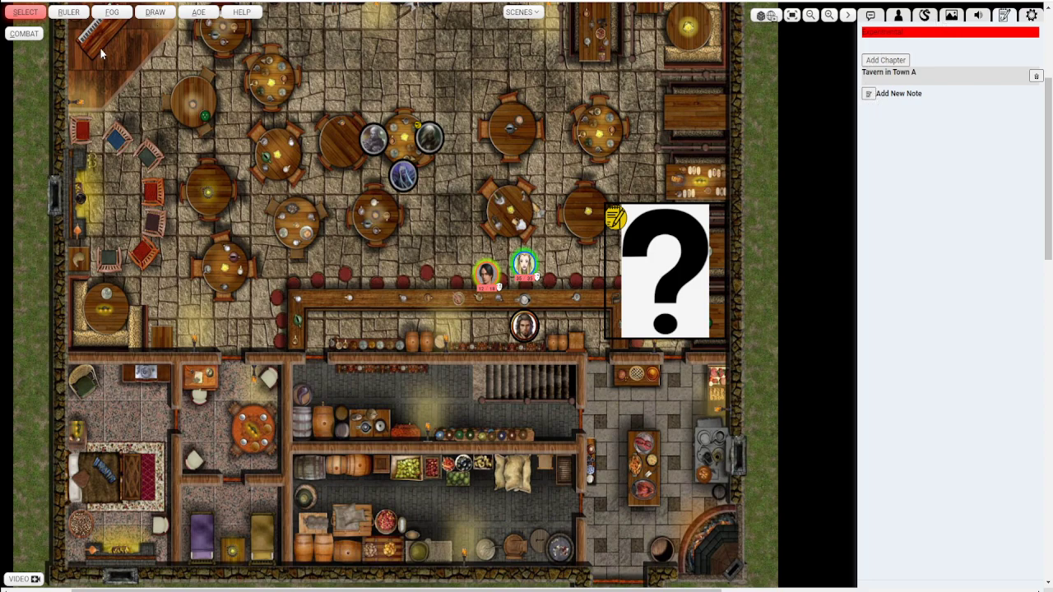
left_click(24, 33)
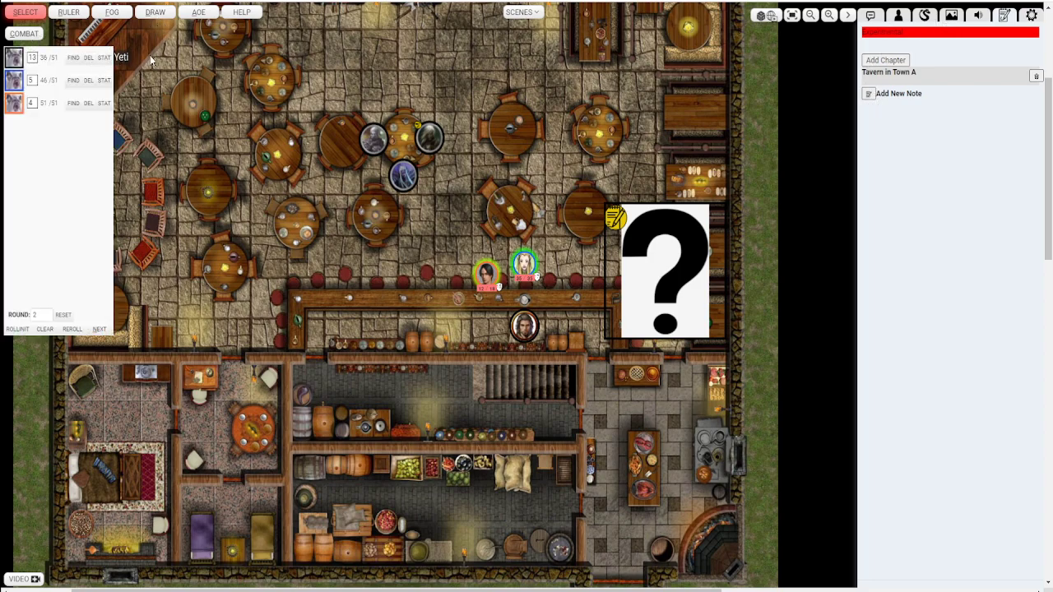
Step: Advance the combat tracker's turns until it reaches round 5
left_click_drag(325, 82, 375, 141)
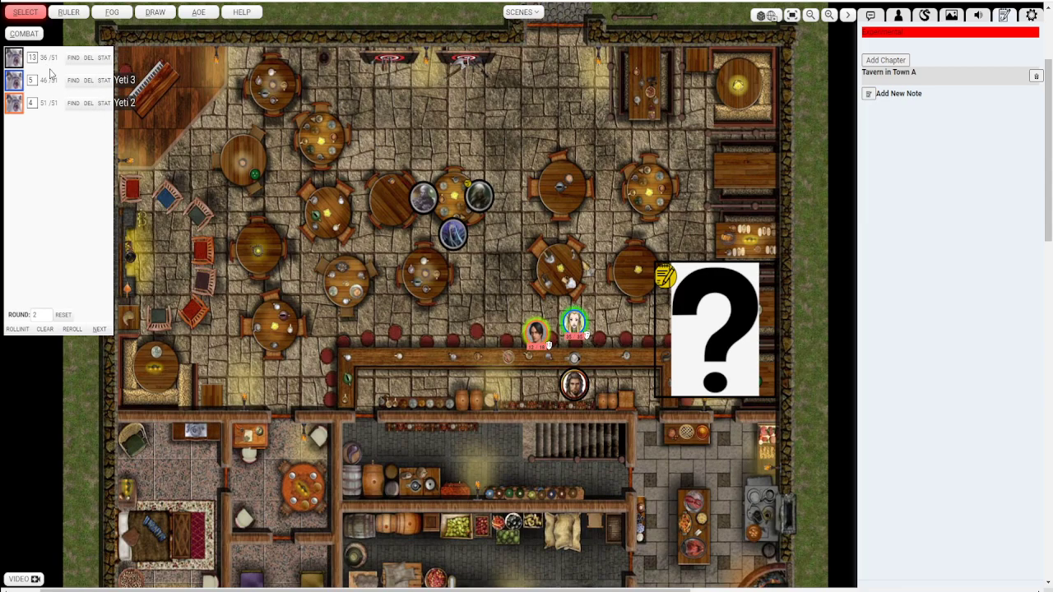
left_click(99, 330)
left_click(99, 330)
left_click(99, 330)
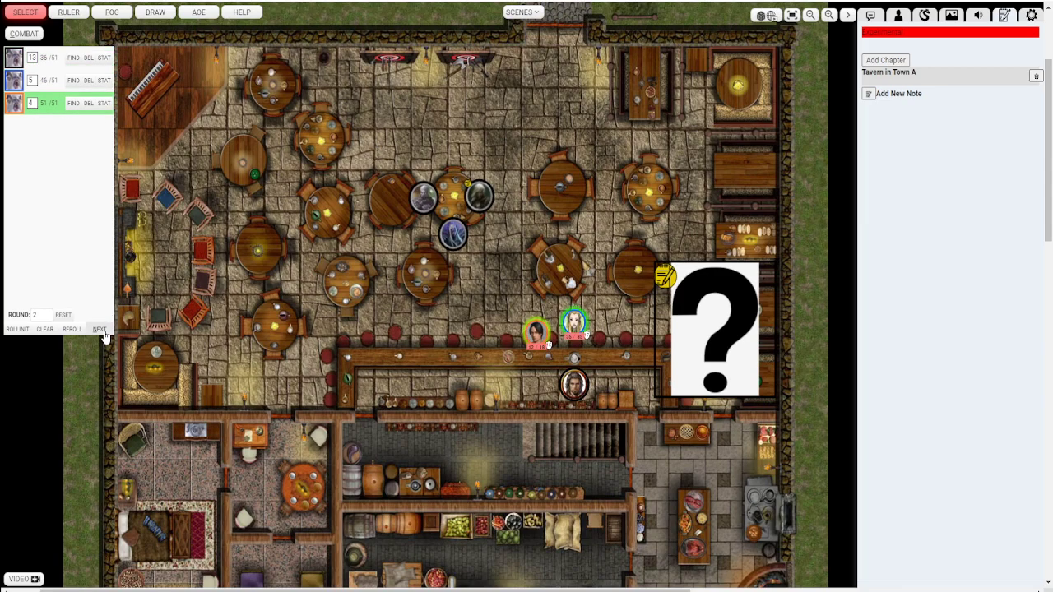
left_click(99, 330)
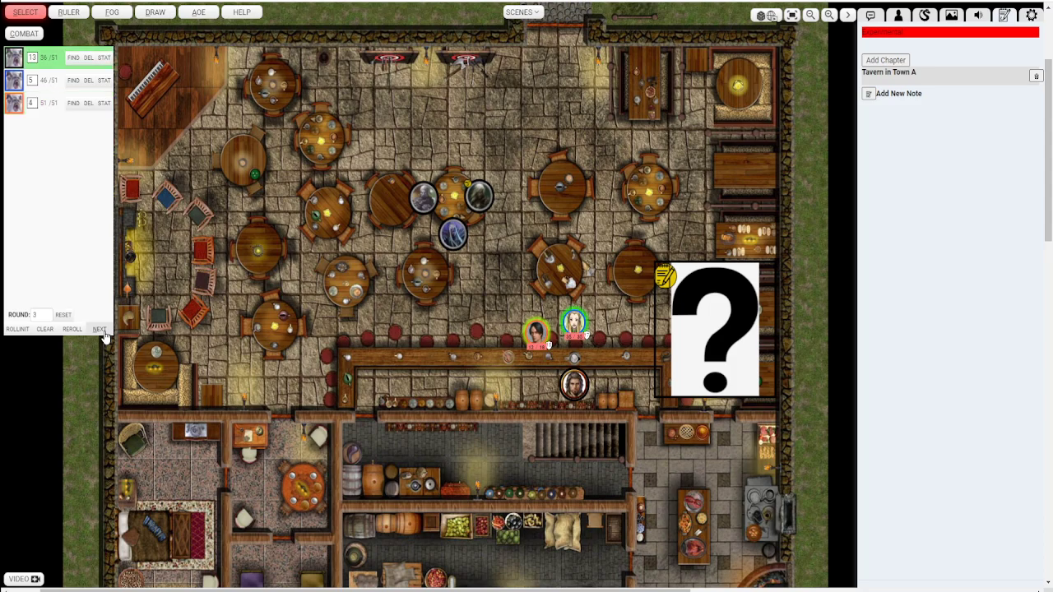
left_click(100, 330)
left_click(100, 330)
left_click(100, 330)
left_click(99, 330)
left_click(99, 330)
left_click(100, 330)
Step: Add the three Drow [M] table tokens to the combat tracker and locate one
left_click_drag(364, 146, 541, 258)
right_click(483, 203)
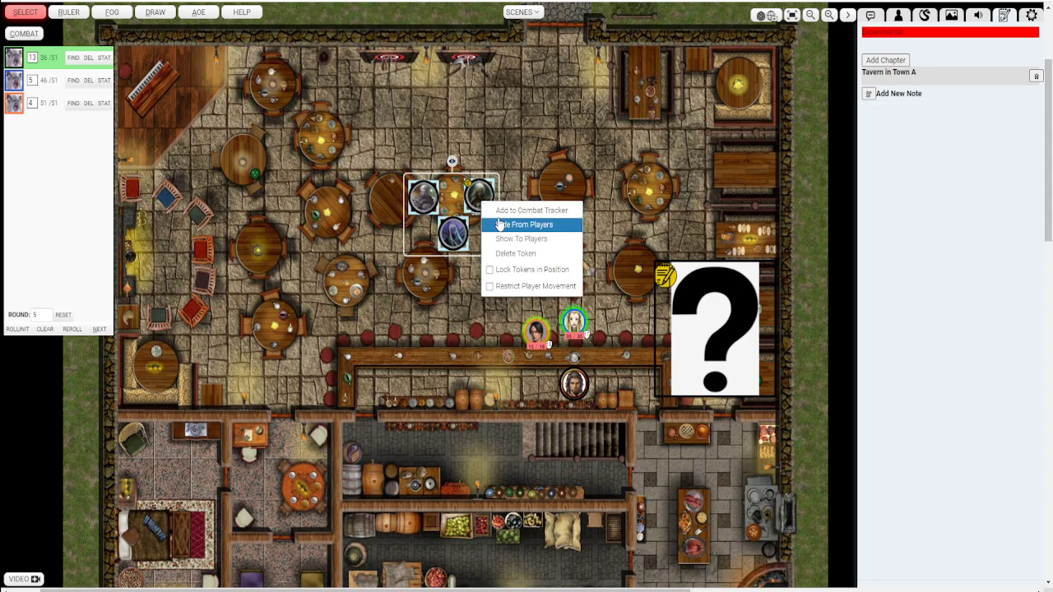
left_click(499, 212)
left_click(338, 182)
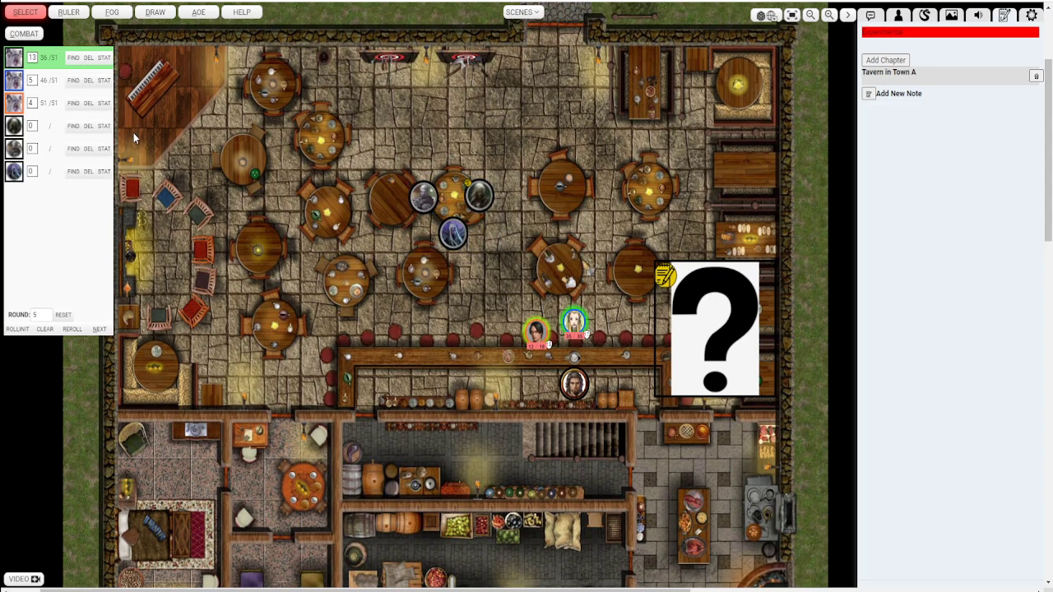
left_click(74, 149)
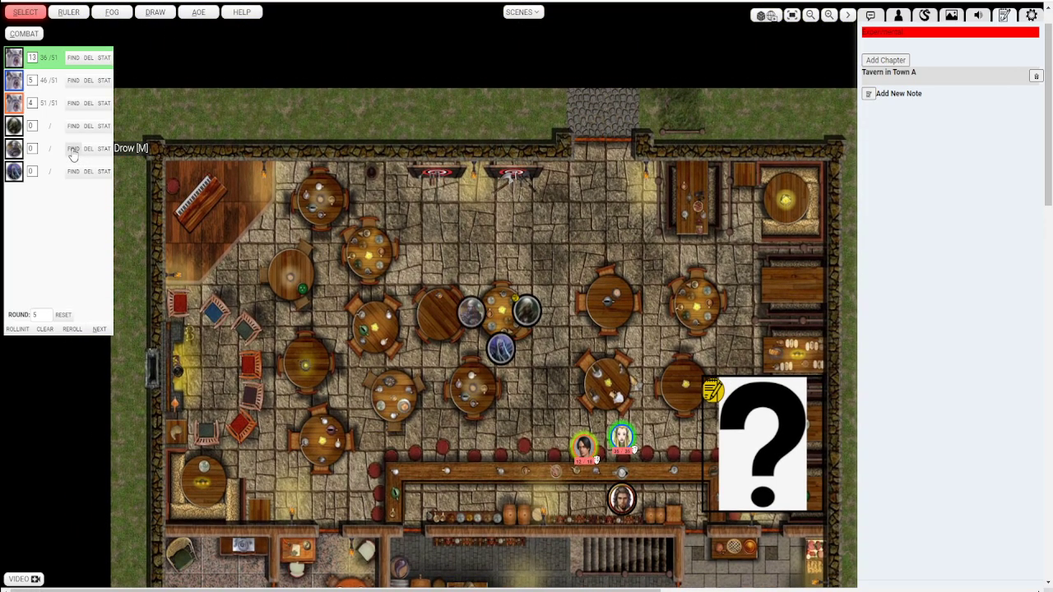
scroll(450, 304, "up", 3)
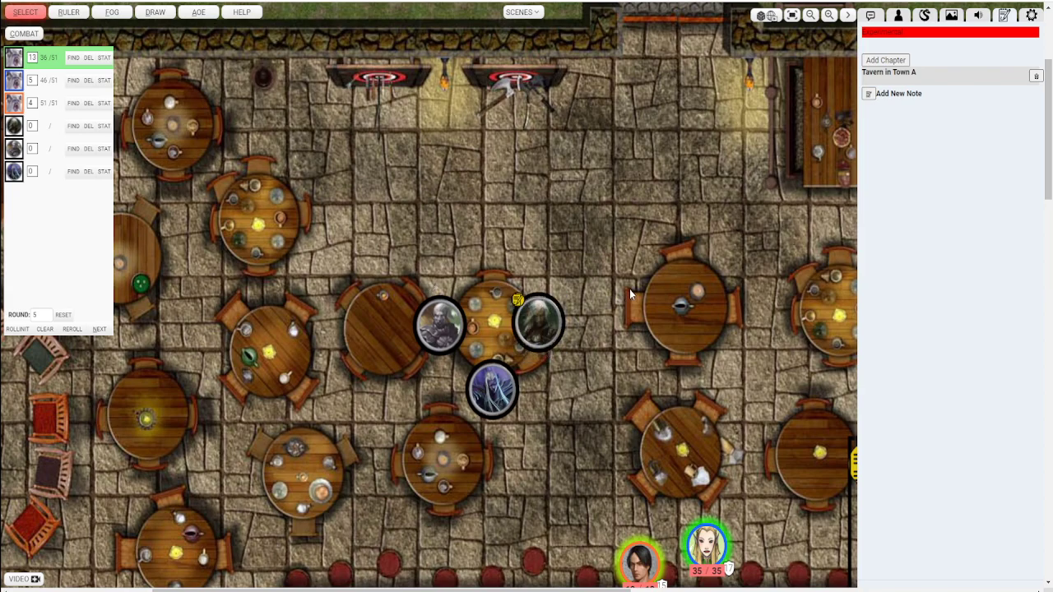
scroll(577, 245, "down", 3)
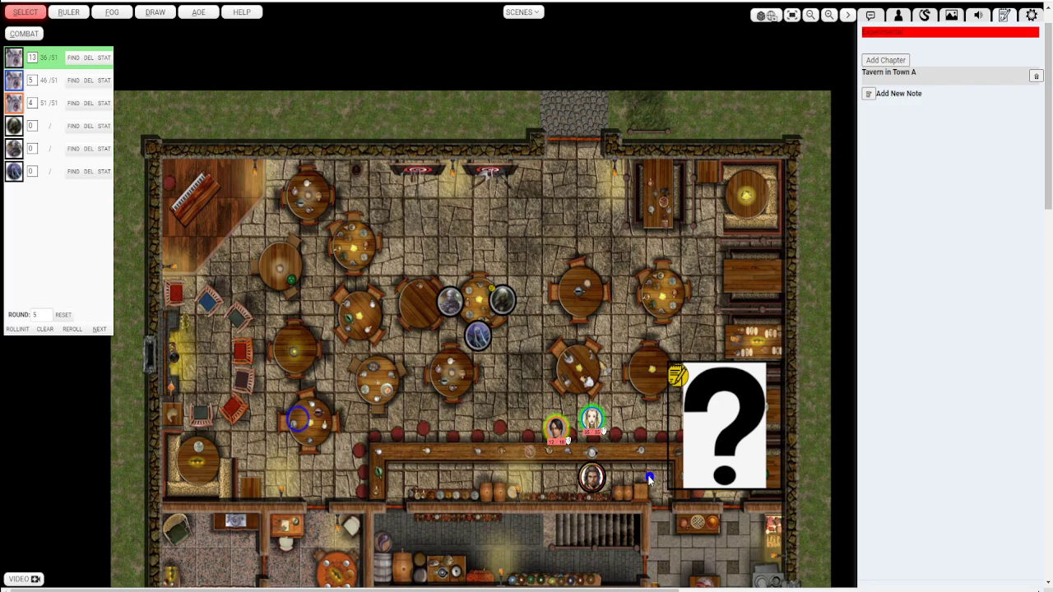
scroll(601, 247, "down", 3)
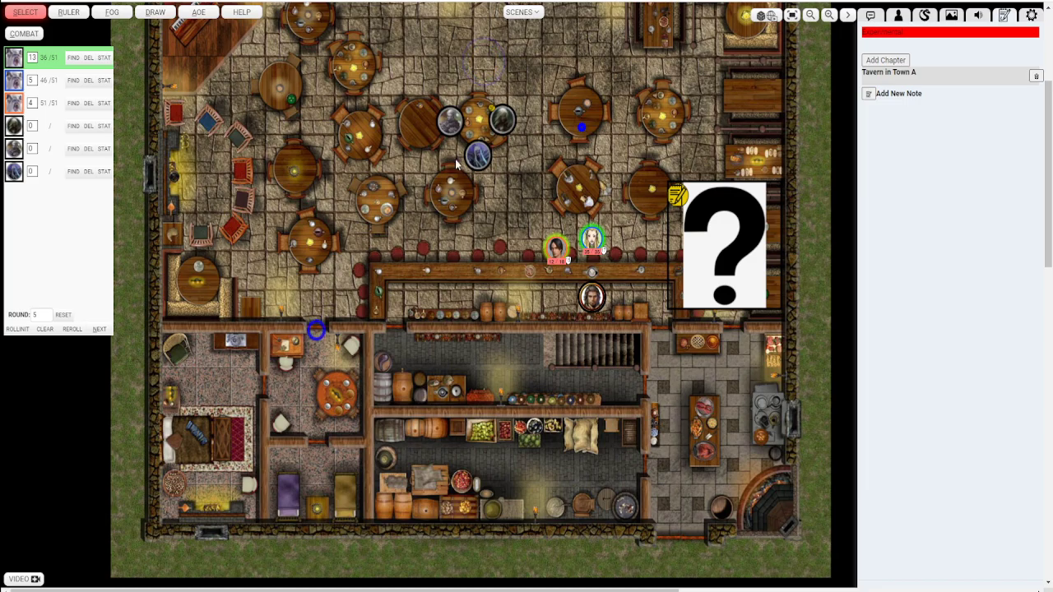
scroll(456, 164, "up", 4)
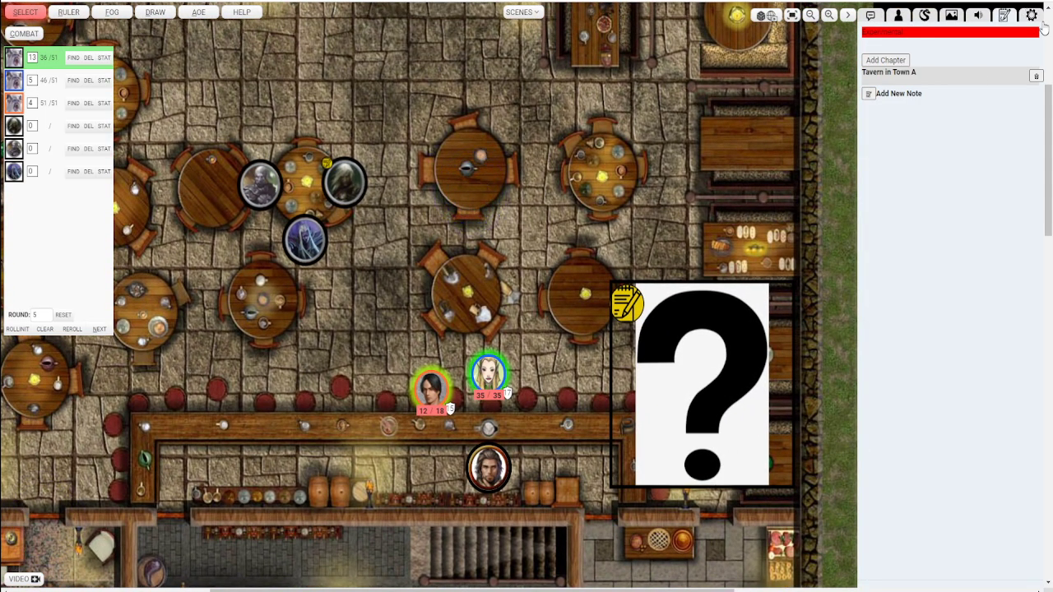
Step: Create a scene from the free YouTube map 'Waterfall and Ruins, Mid Day' and switch to it
left_click(849, 16)
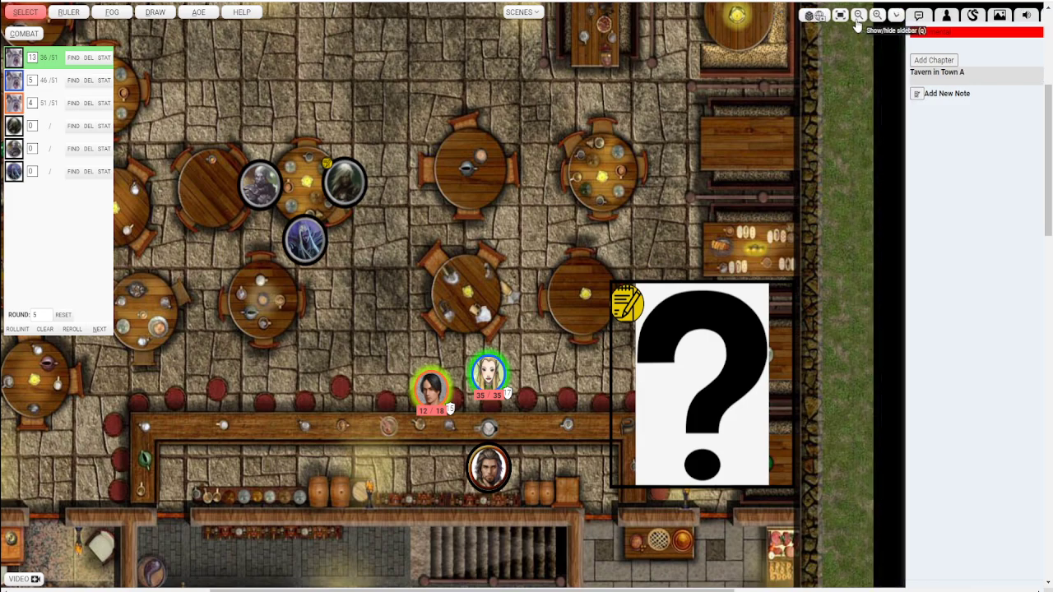
left_click(523, 12)
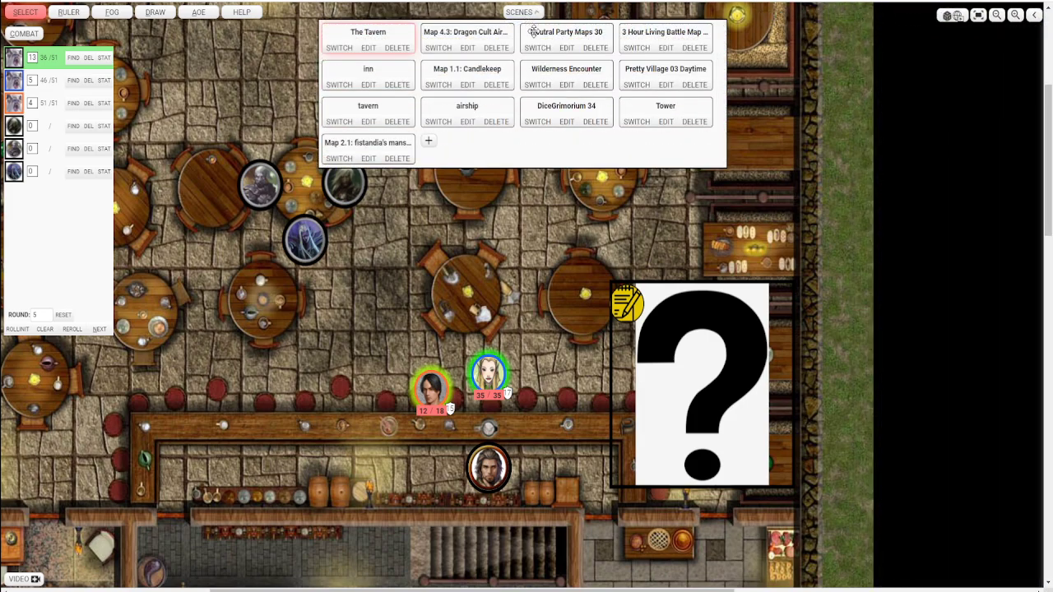
left_click(429, 143)
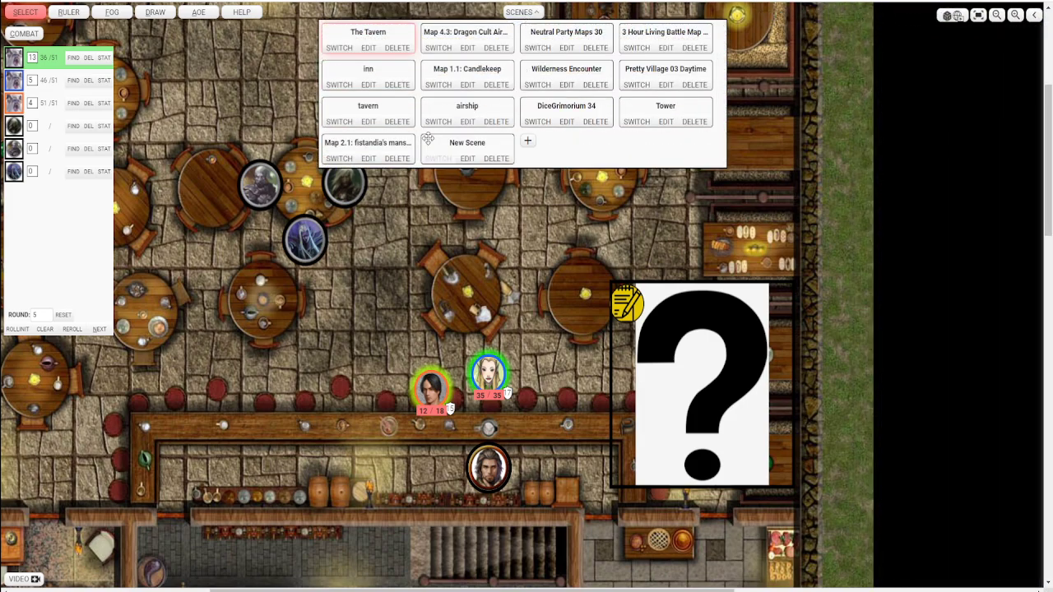
left_click(470, 160)
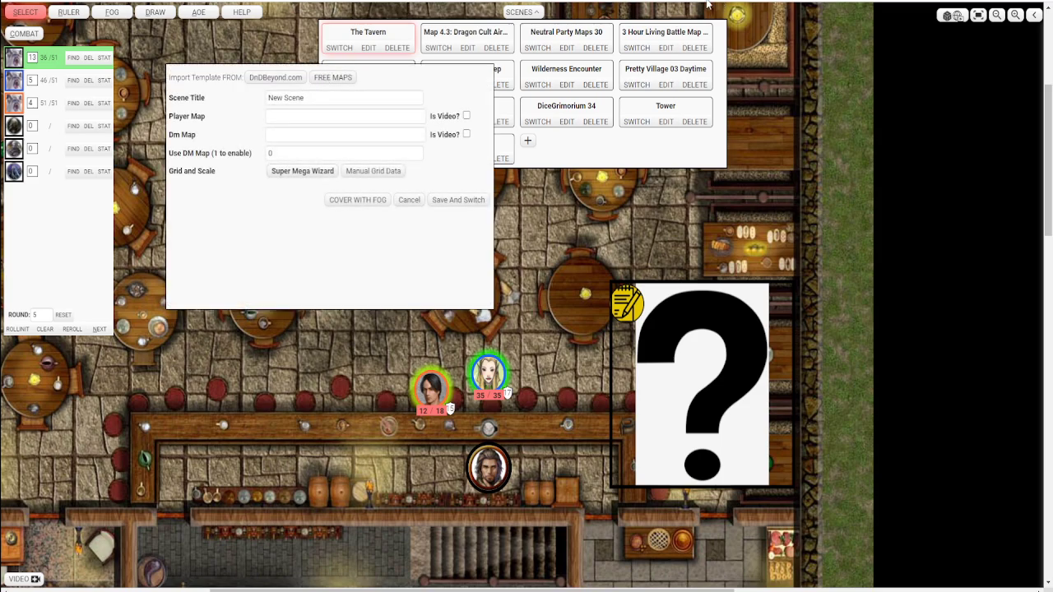
left_click(324, 78)
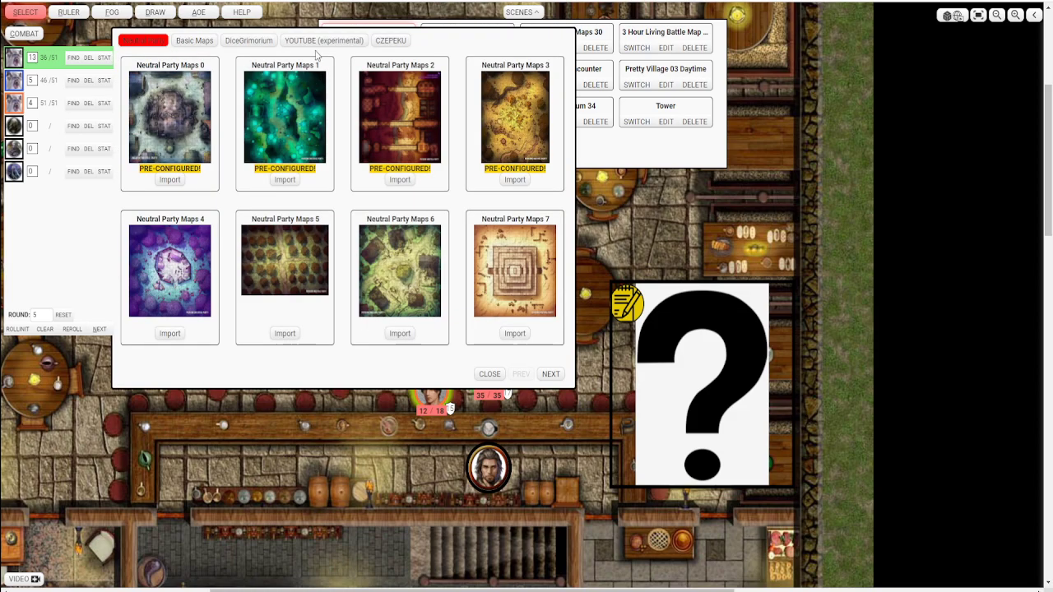
left_click(320, 40)
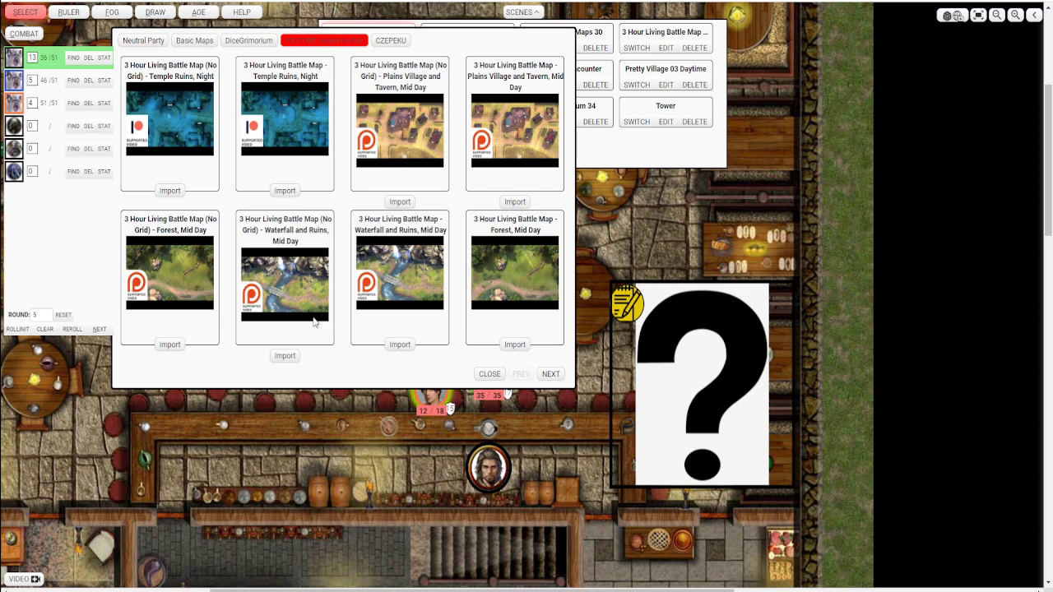
left_click(285, 357)
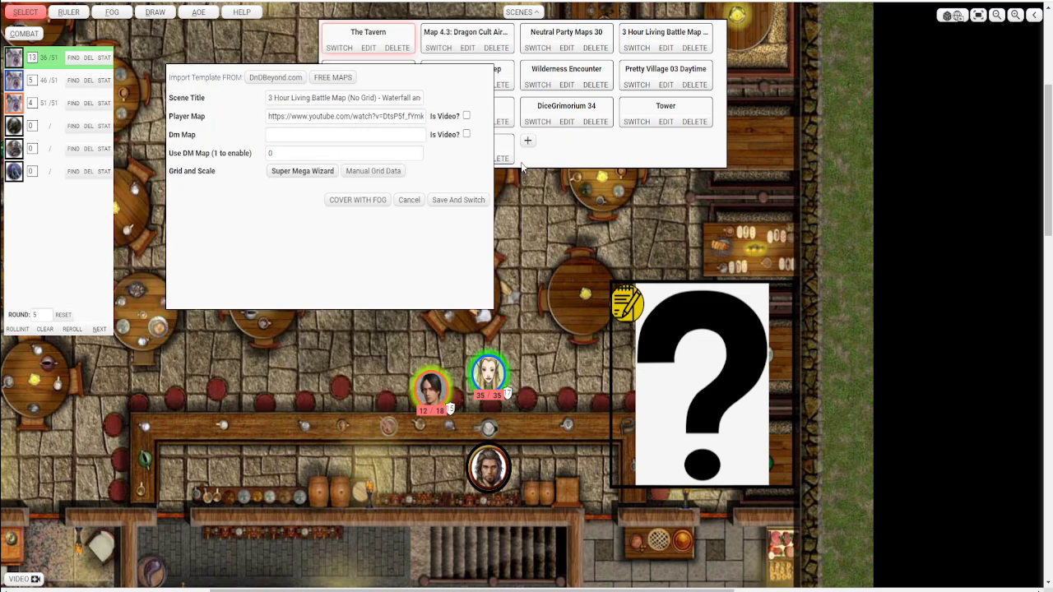
left_click(459, 200)
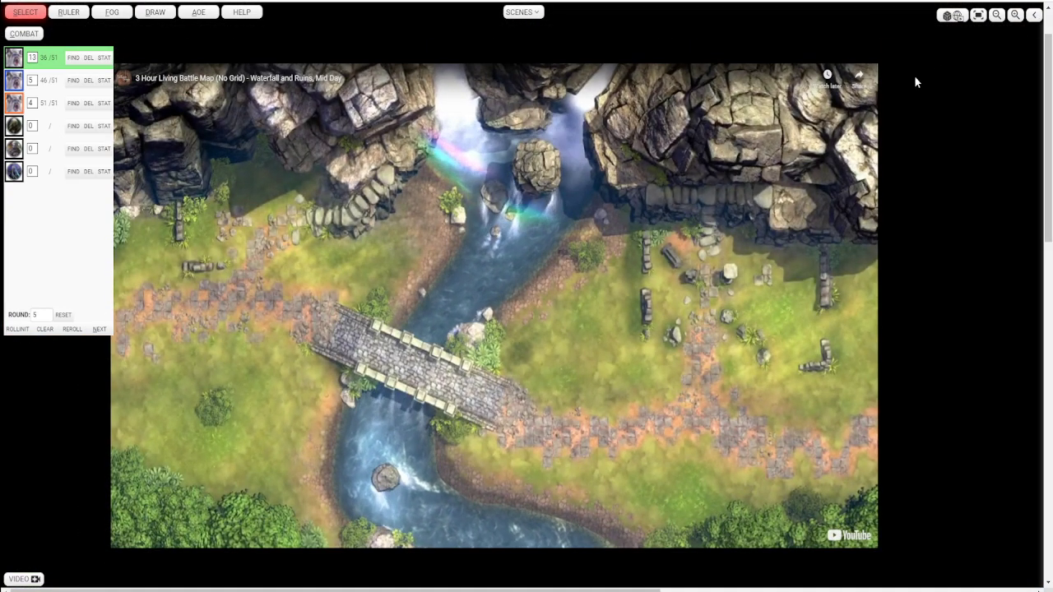
Step: Lower the Animated Map Volume, pause 'tavern' and 'pub crowd', play 'birds', then hide the sidebar
left_click(1034, 20)
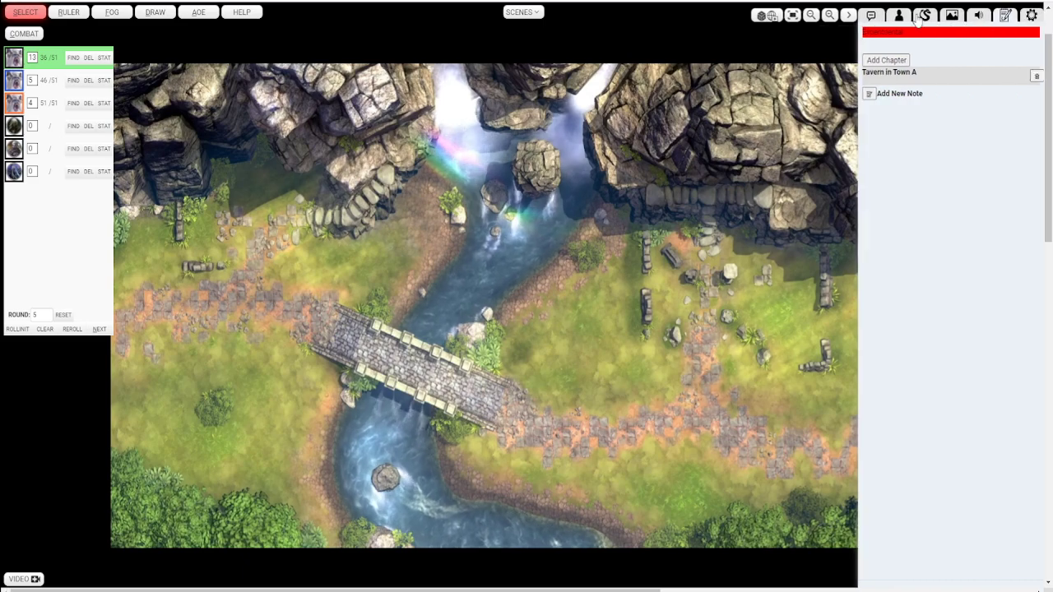
left_click(979, 17)
scroll(973, 124, "up", 3)
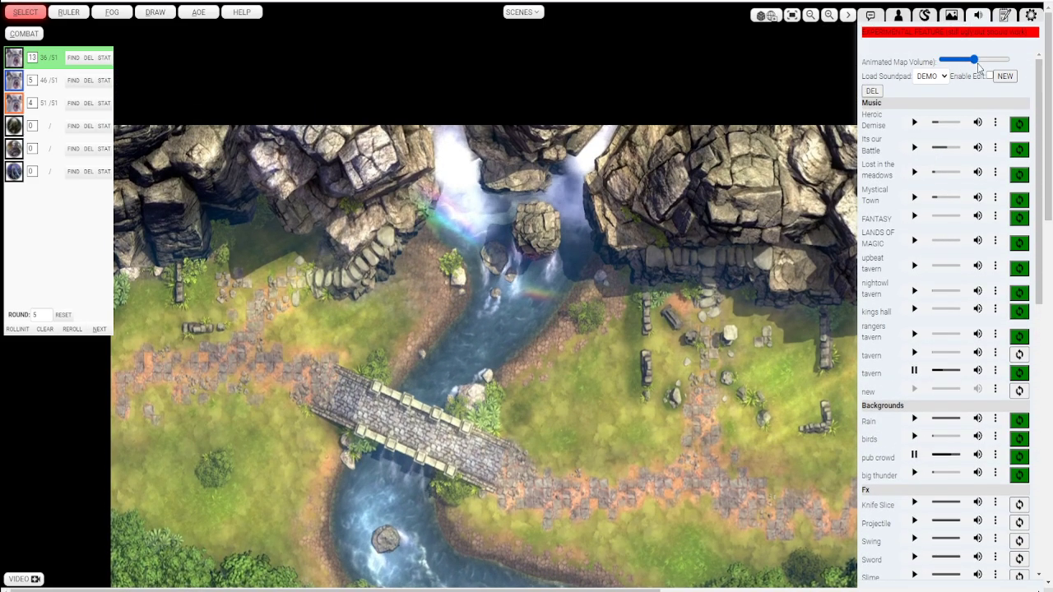
left_click_drag(972, 61, 946, 61)
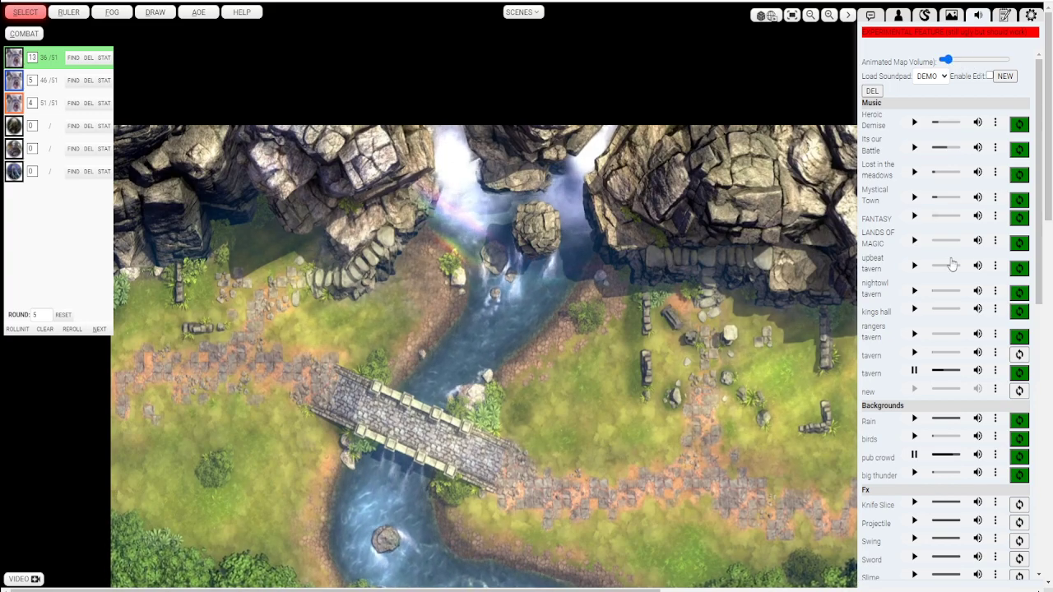
left_click(914, 371)
left_click(915, 457)
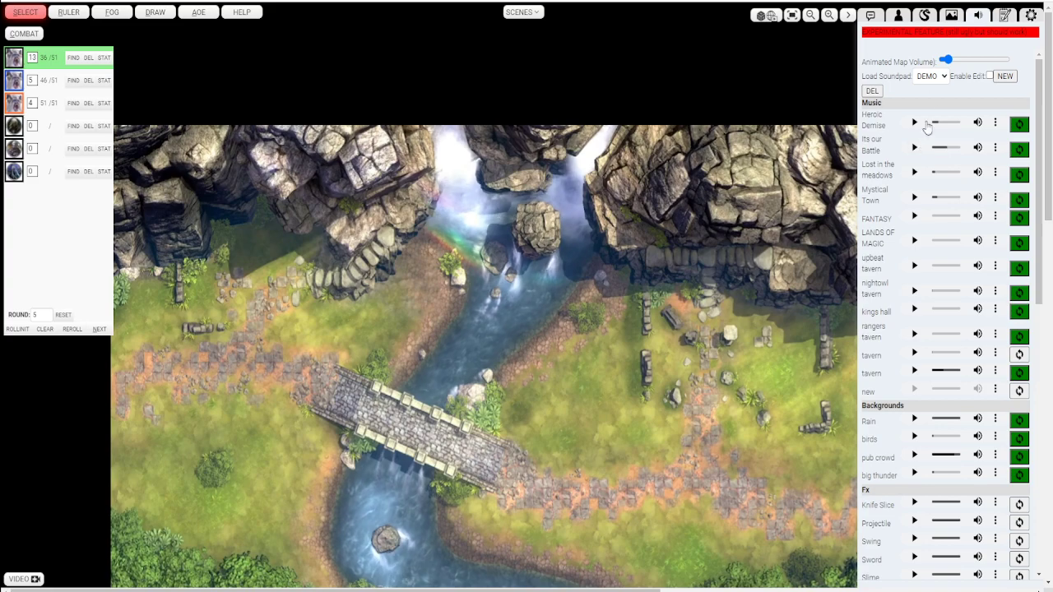
scroll(642, 310, "down", 1)
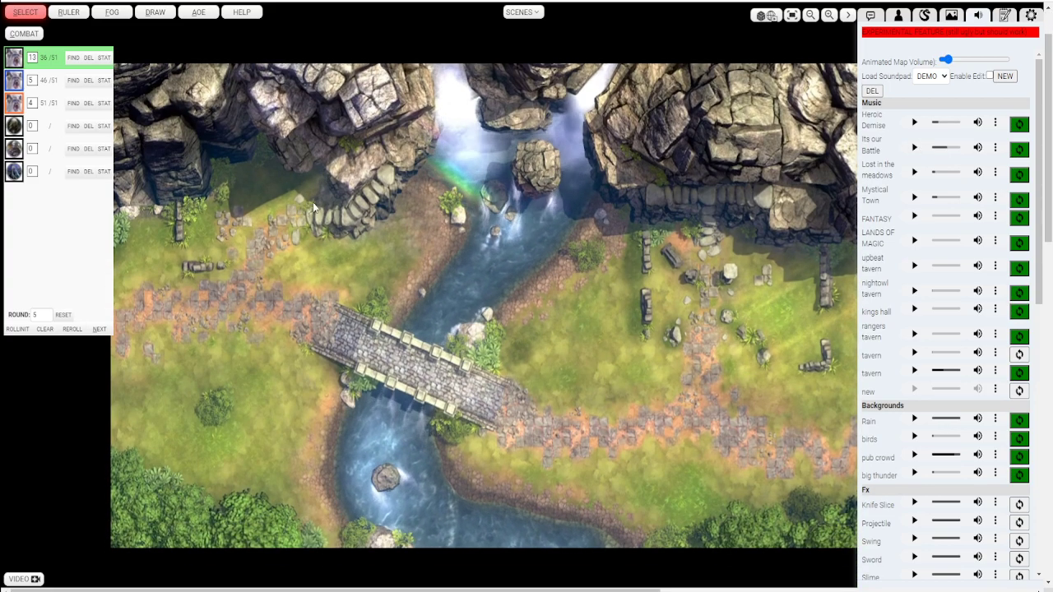
scroll(636, 293, "right", 1)
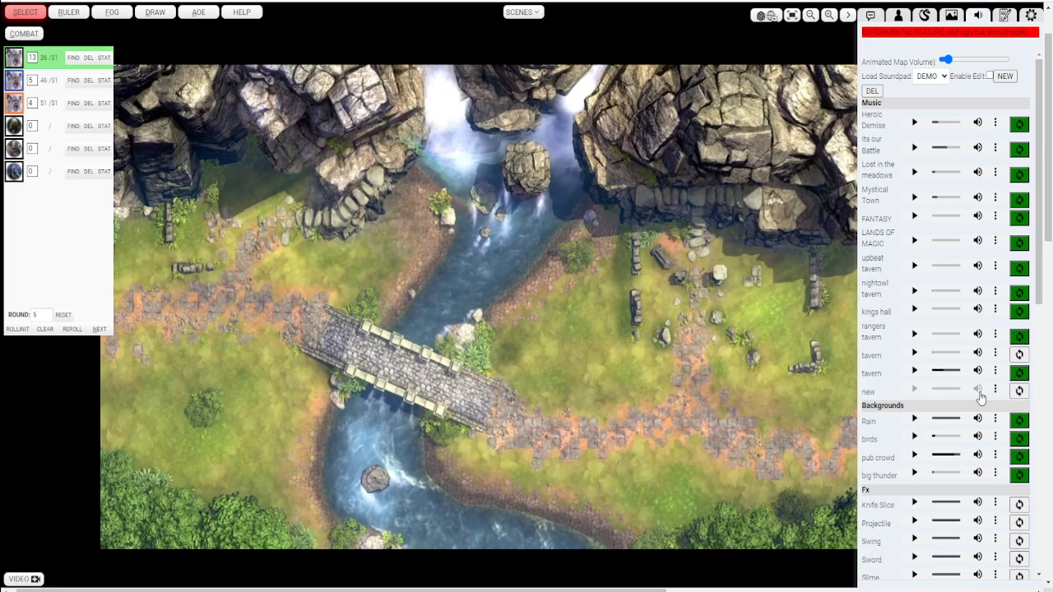
left_click(913, 436)
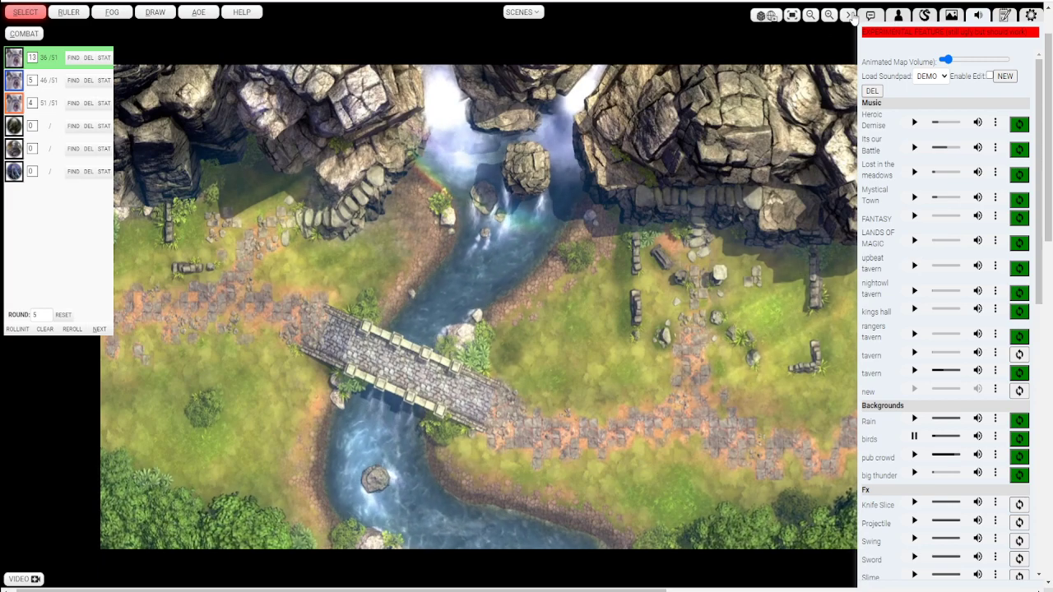
left_click(848, 14)
Step: Post the warriors-versus-giant-wolf image link in the Gamelog chat and view it full size
left_click(1033, 15)
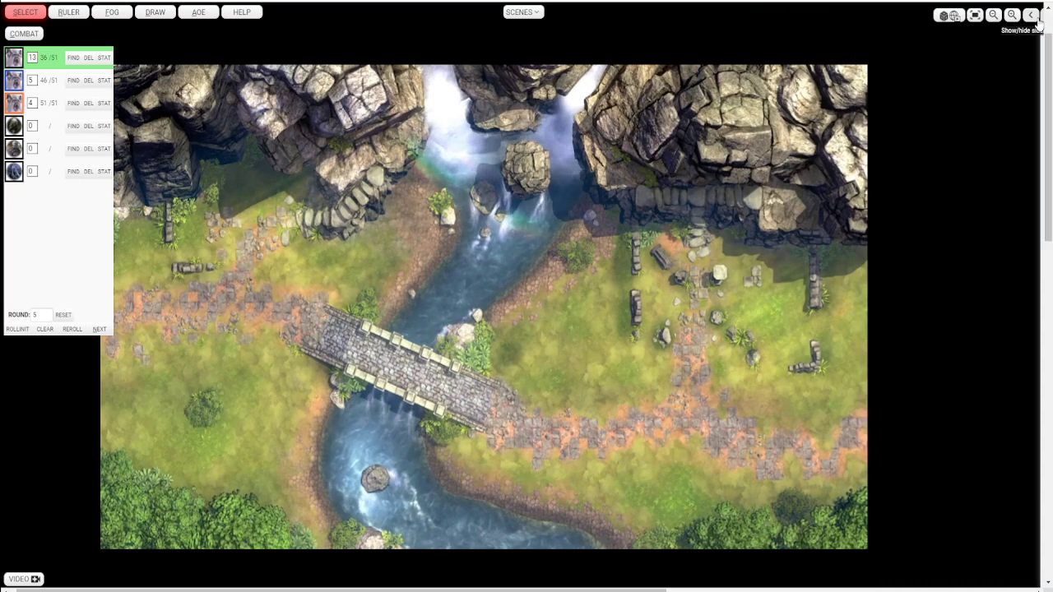
left_click(872, 16)
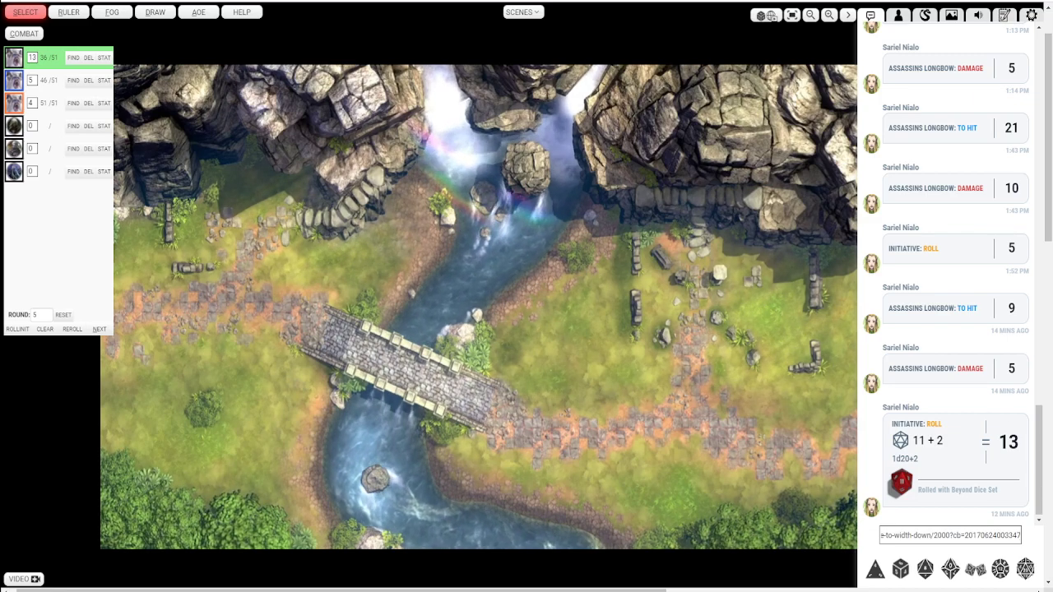
key("Return")
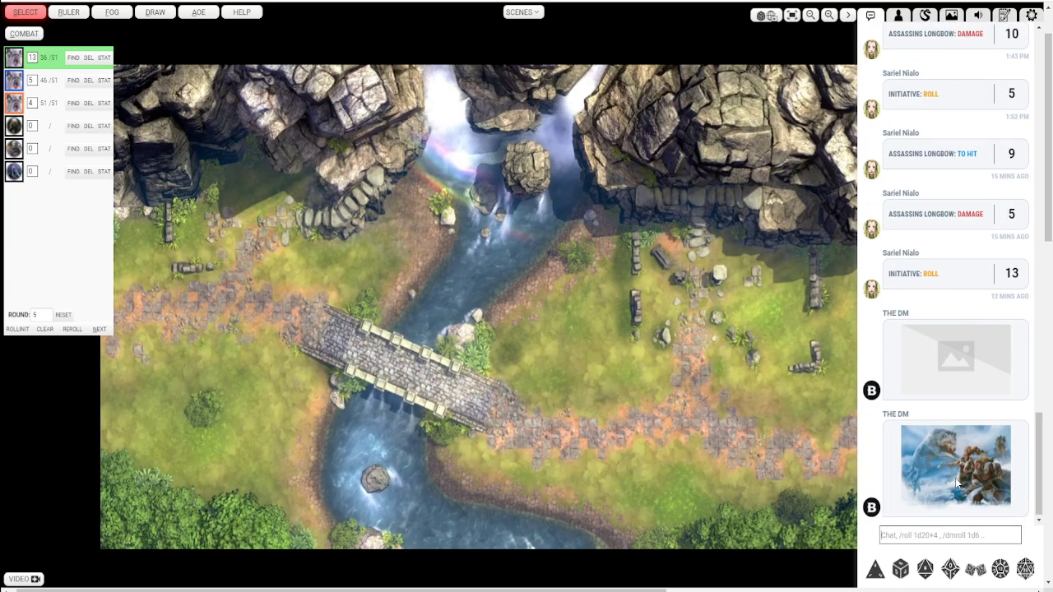
left_click(959, 481)
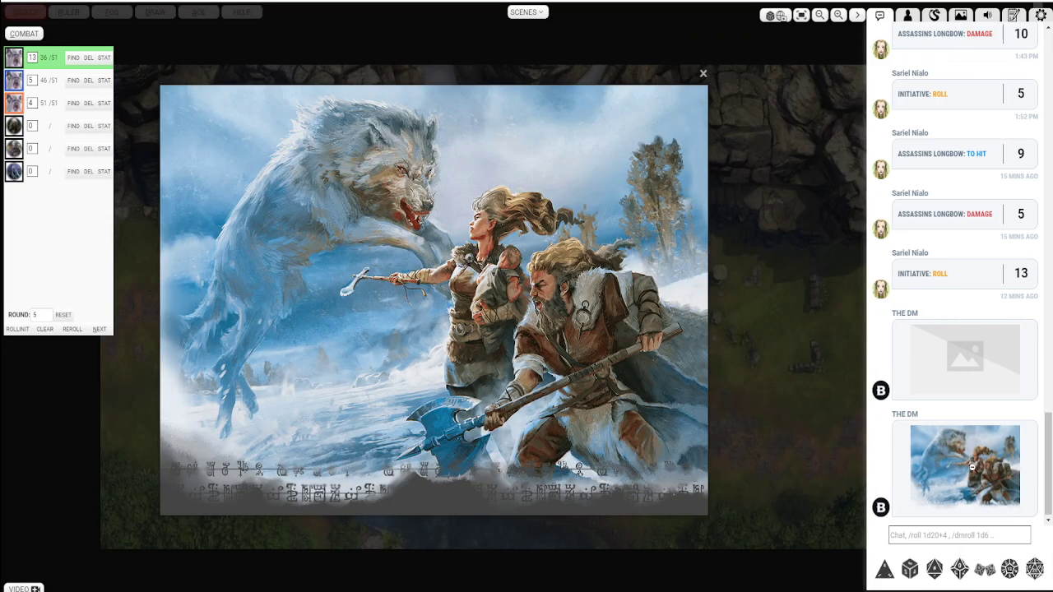
left_click(703, 74)
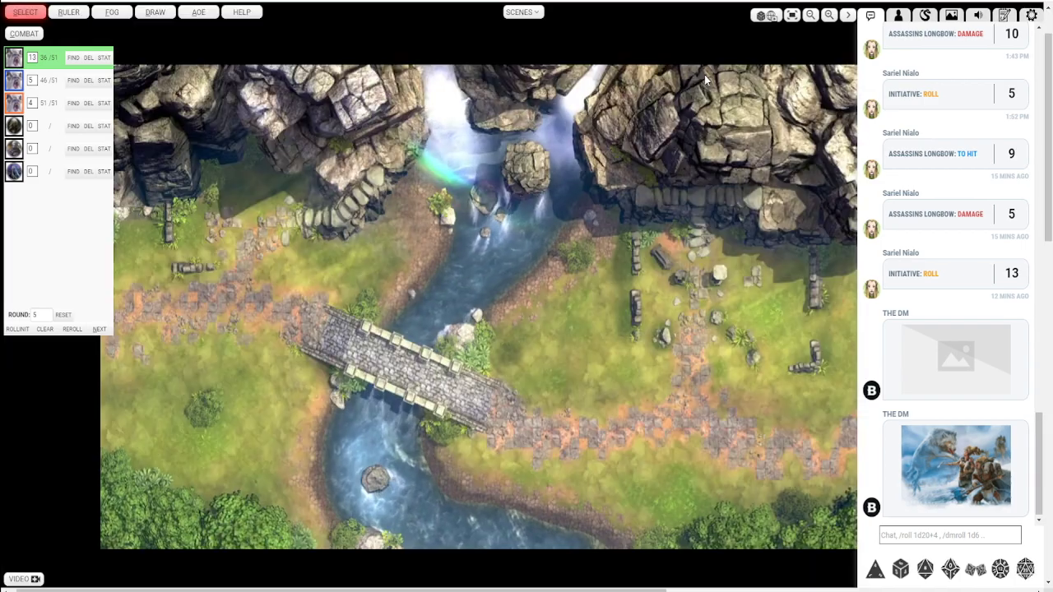
Step: Zoom into the waterfall map and browse the Players, Monsters, Tokens, Sounds and Journal panels, ending on the game log
scroll(346, 181, "up", 2)
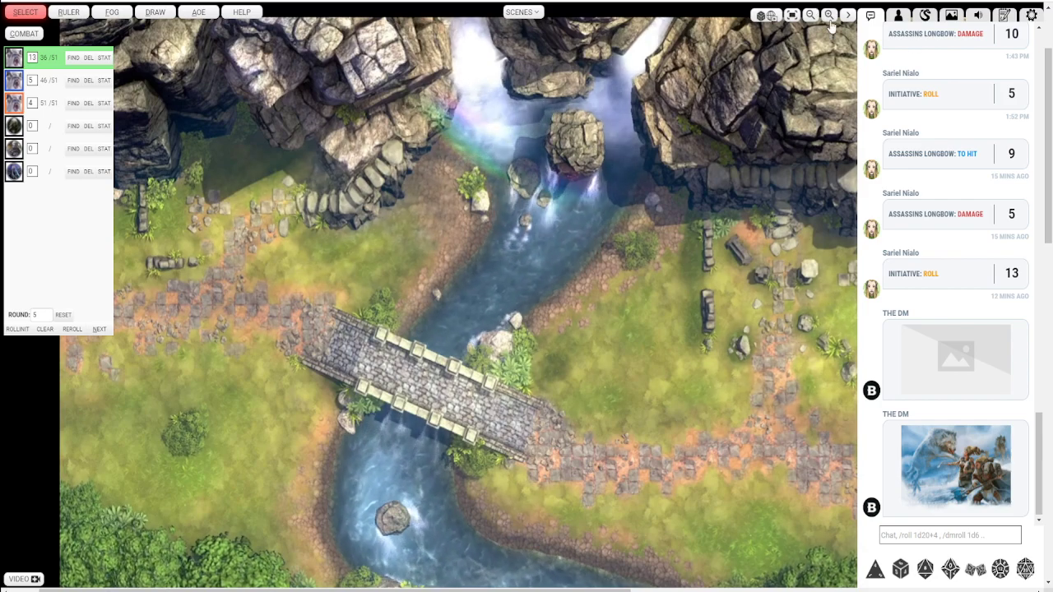
left_click(901, 15)
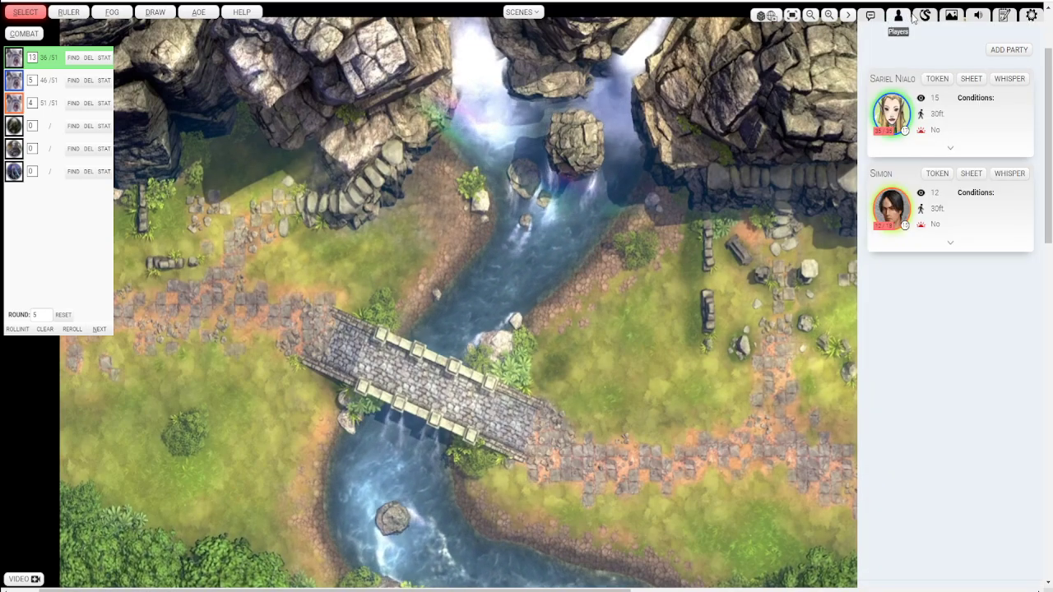
left_click(950, 16)
left_click(977, 17)
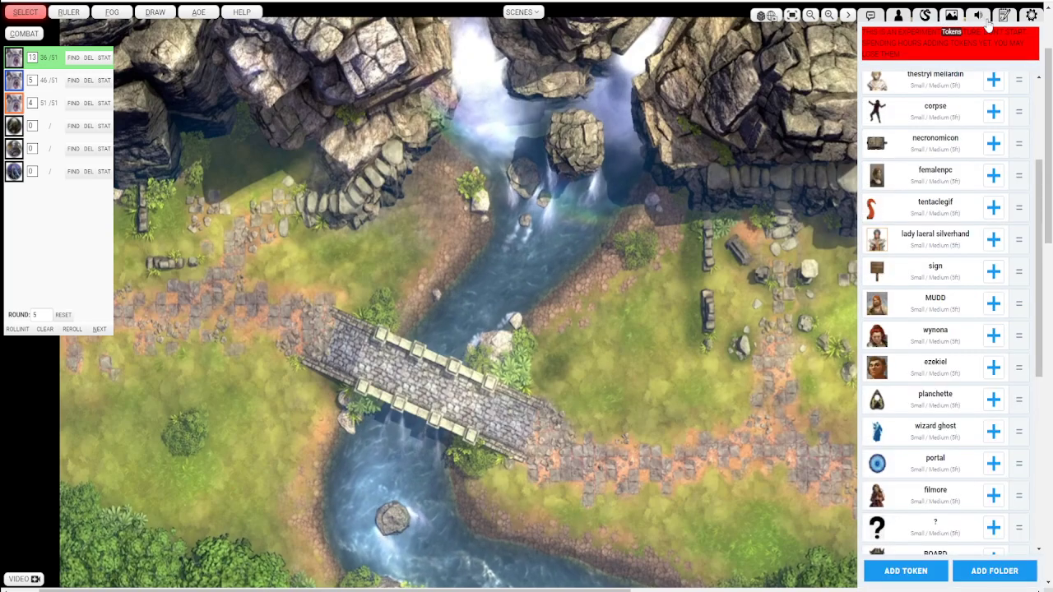
left_click(1002, 20)
left_click(1003, 16)
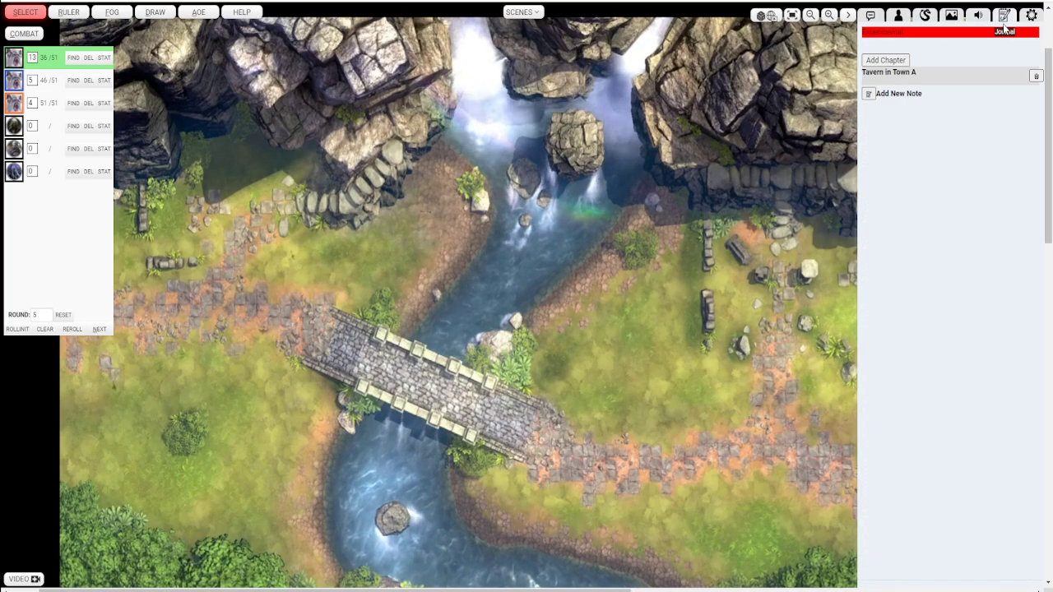
left_click(870, 16)
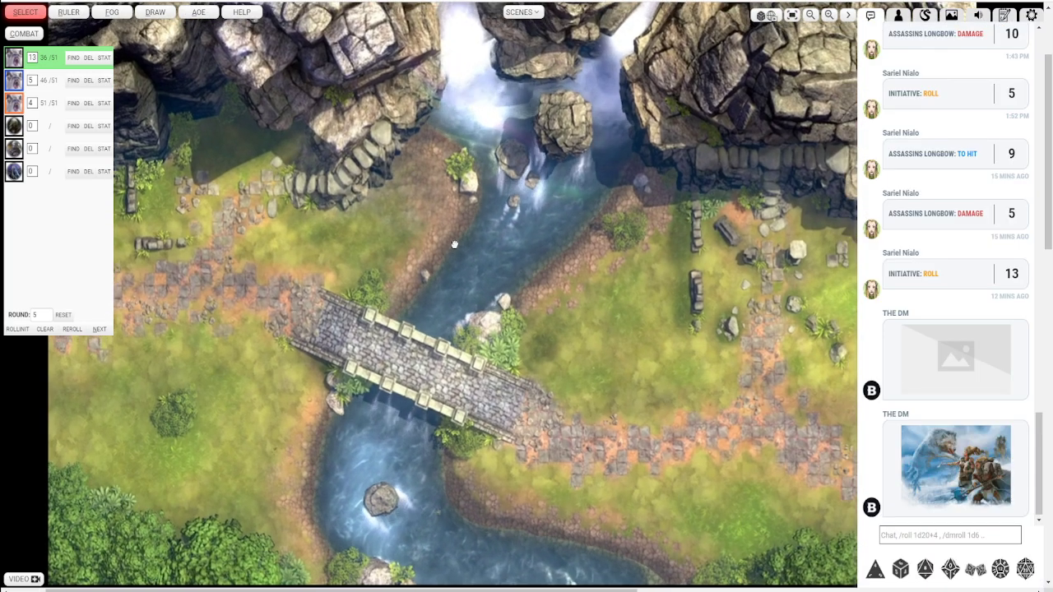